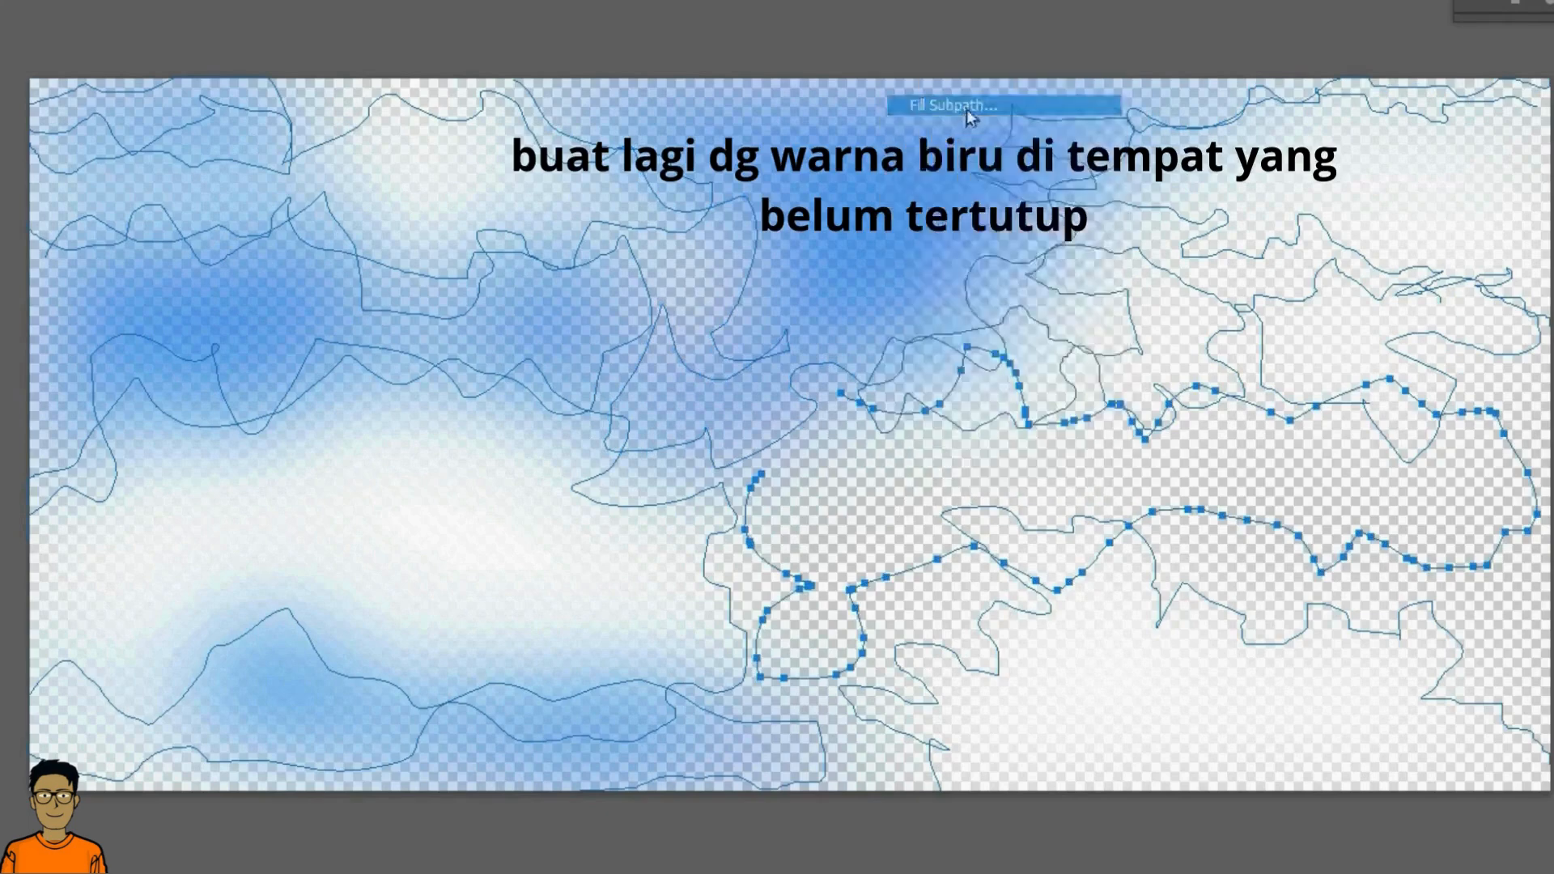
Fill the large outlined area in the canvas's right half with blue and open the options for Layer 1.
{"action": "key", "text": "Return"}
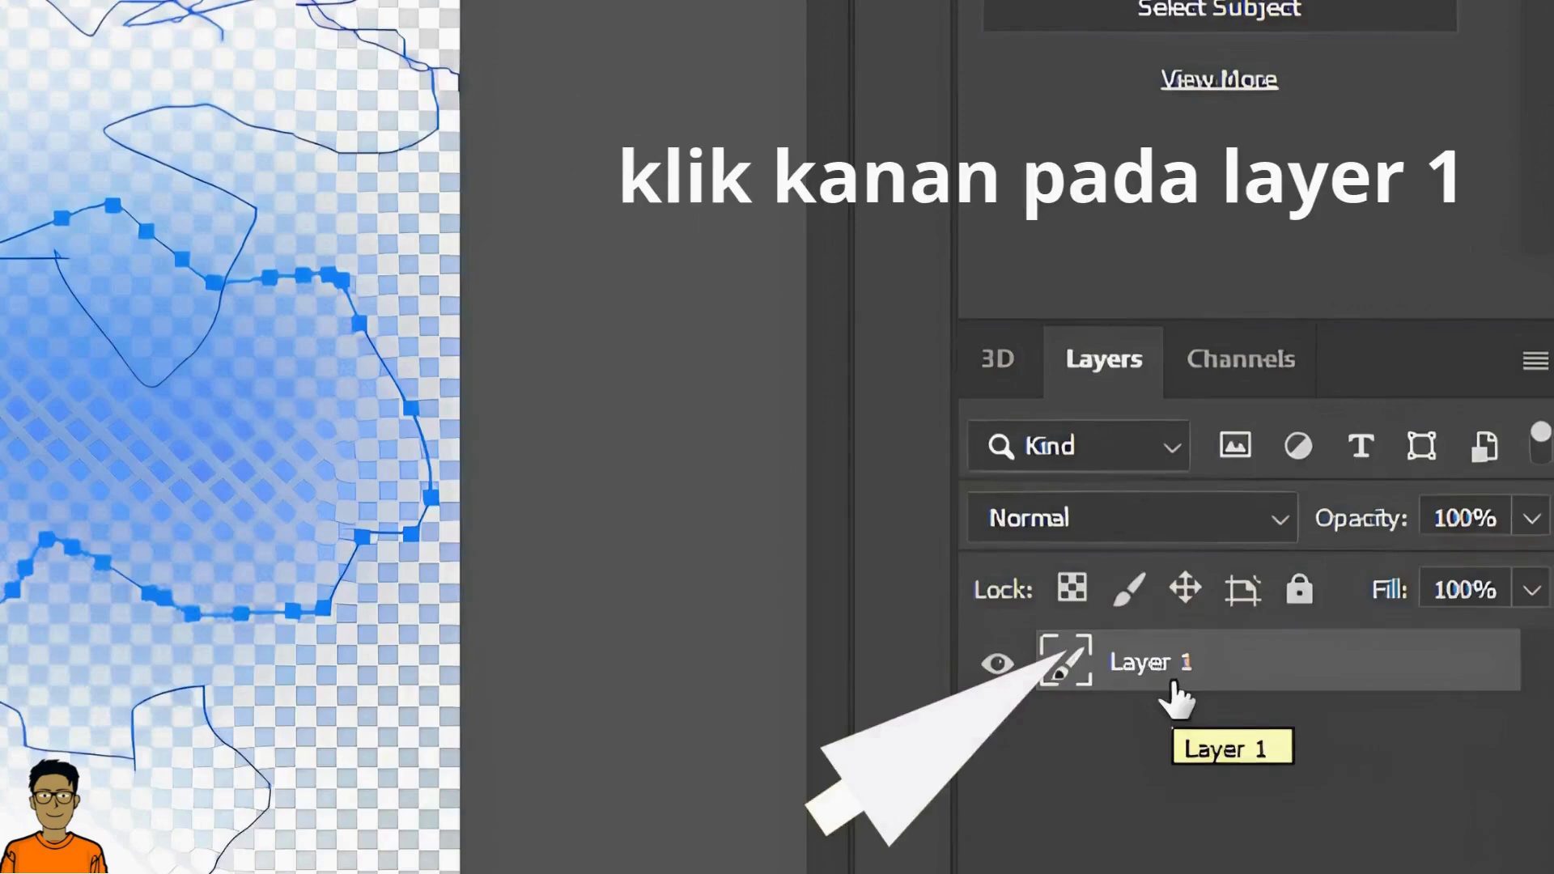
{"action": "right_click", "coordinate": [1172, 683]}
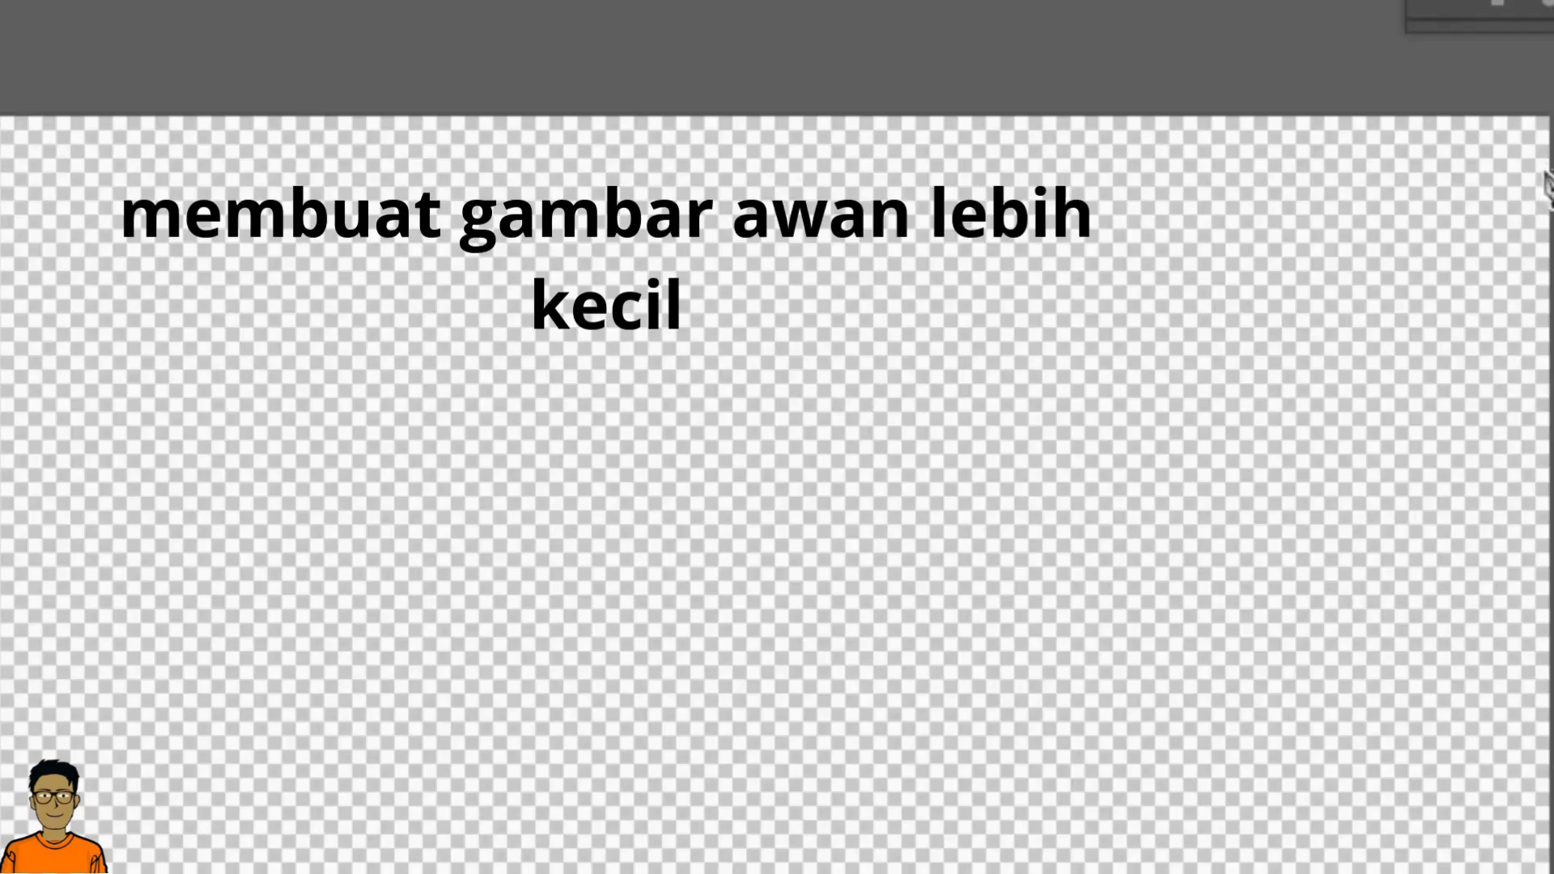
Draw a freehand cloud outline in the canvas's upper-right corner and fill it with white using a 120-pixel feather radius.
{"action": "mouse_move", "coordinate": [1542, 162]}
{"action": "left_mouse_down"}
{"action": "mouse_move", "coordinate": [1427, 160]}
{"action": "mouse_move", "coordinate": [1406, 144]}
{"action": "mouse_move", "coordinate": [1247, 167]}
{"action": "mouse_move", "coordinate": [1112, 303]}
{"action": "mouse_move", "coordinate": [1199, 306]}
{"action": "mouse_move", "coordinate": [1229, 340]}
{"action": "mouse_move", "coordinate": [1272, 328]}
{"action": "mouse_move", "coordinate": [1268, 354]}
{"action": "mouse_move", "coordinate": [1447, 233]}
{"action": "mouse_move", "coordinate": [1546, 235]}
{"action": "left_mouse_up"}
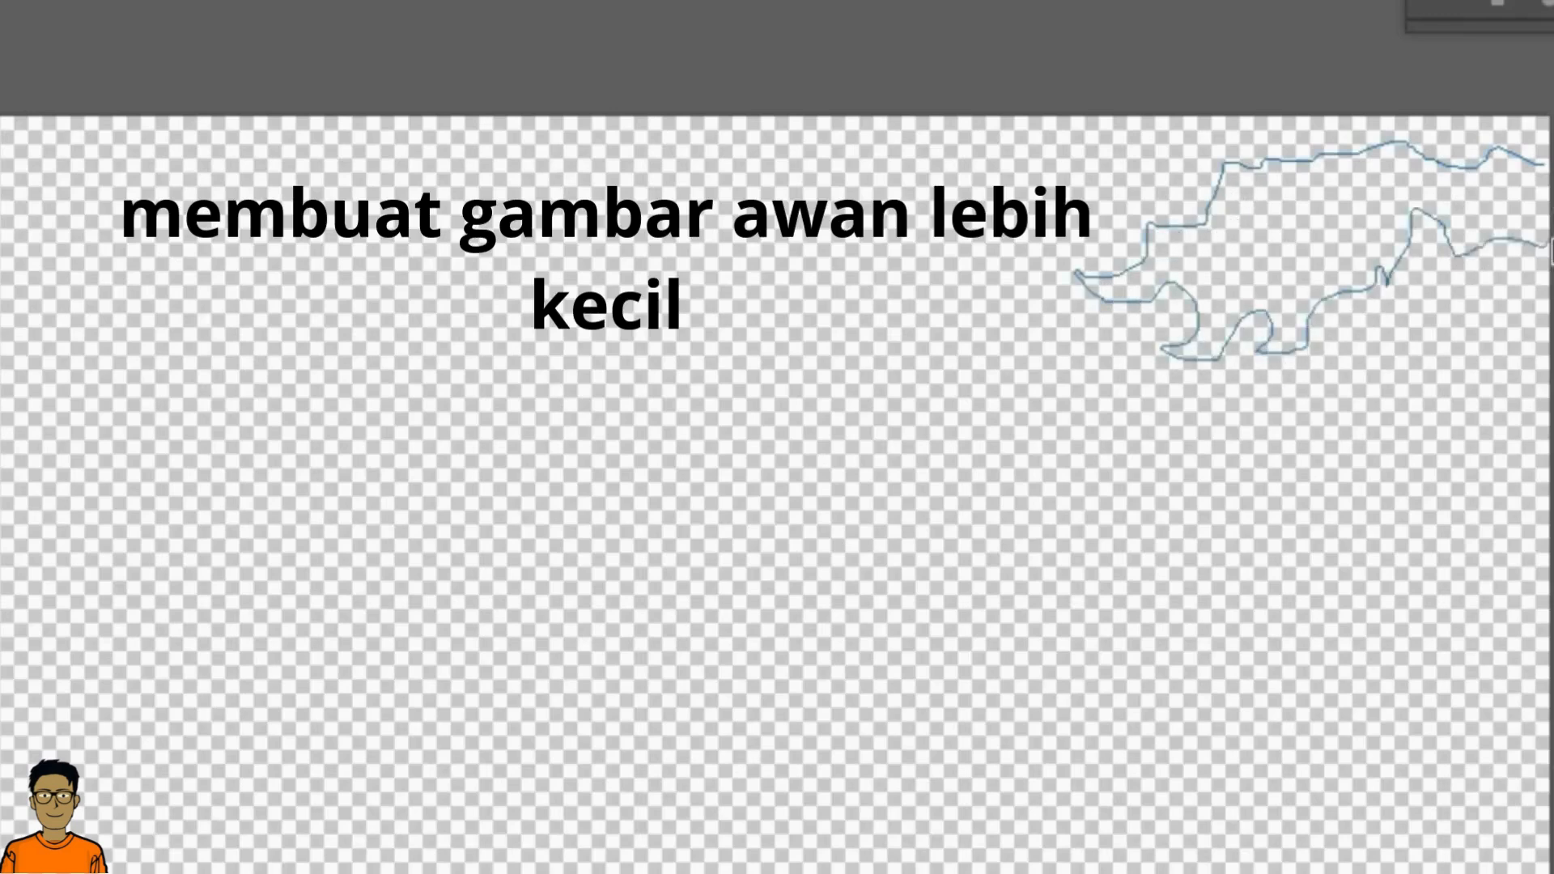
{"action": "right_click", "coordinate": [1334, 235]}
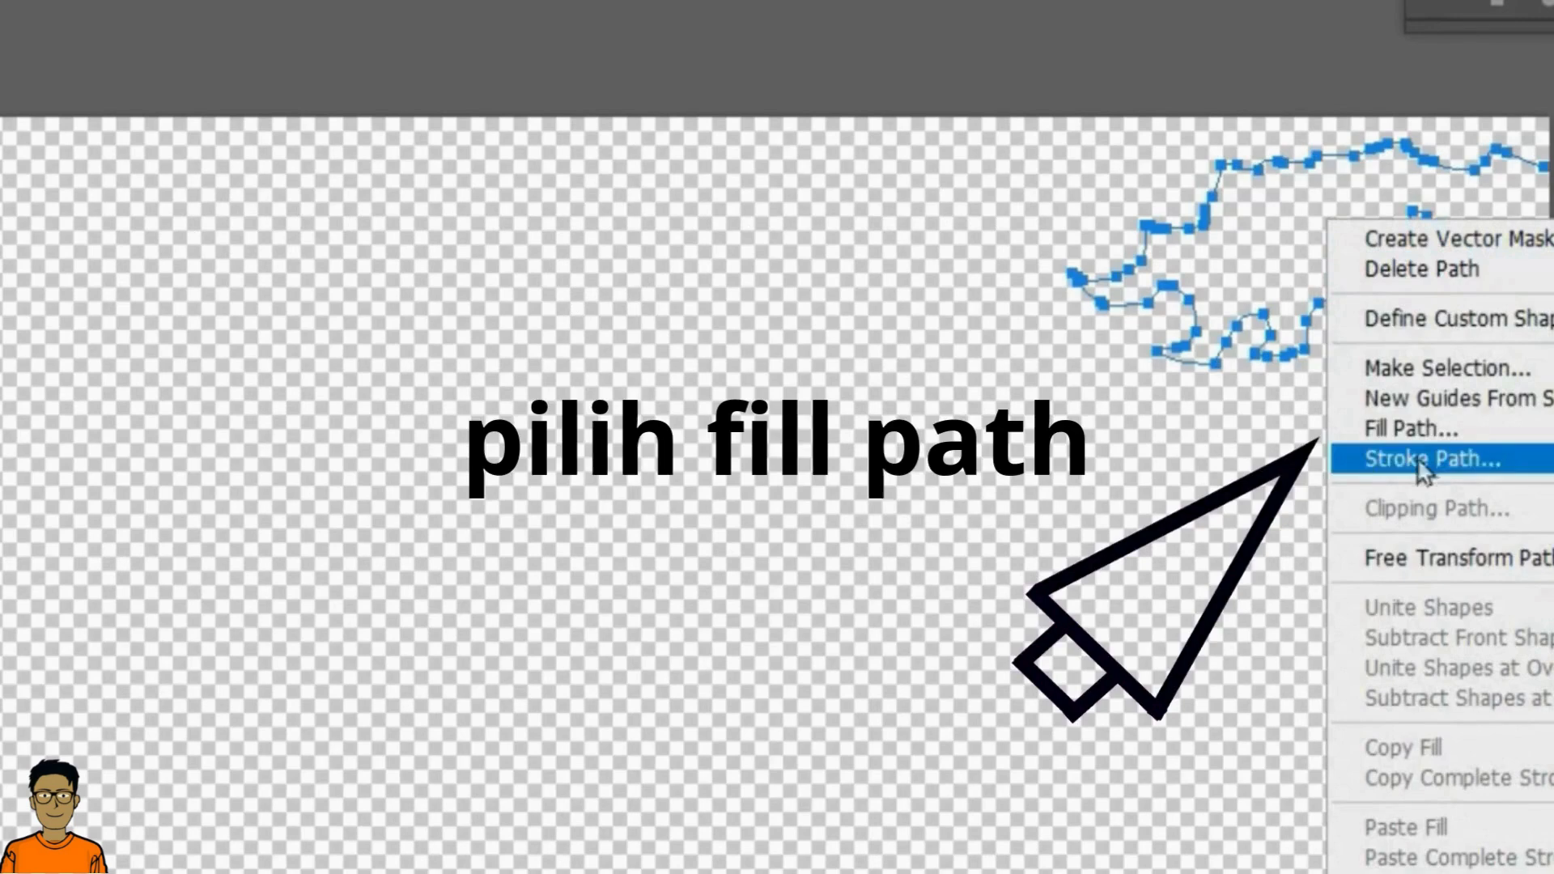
{"action": "left_click", "coordinate": [1408, 429]}
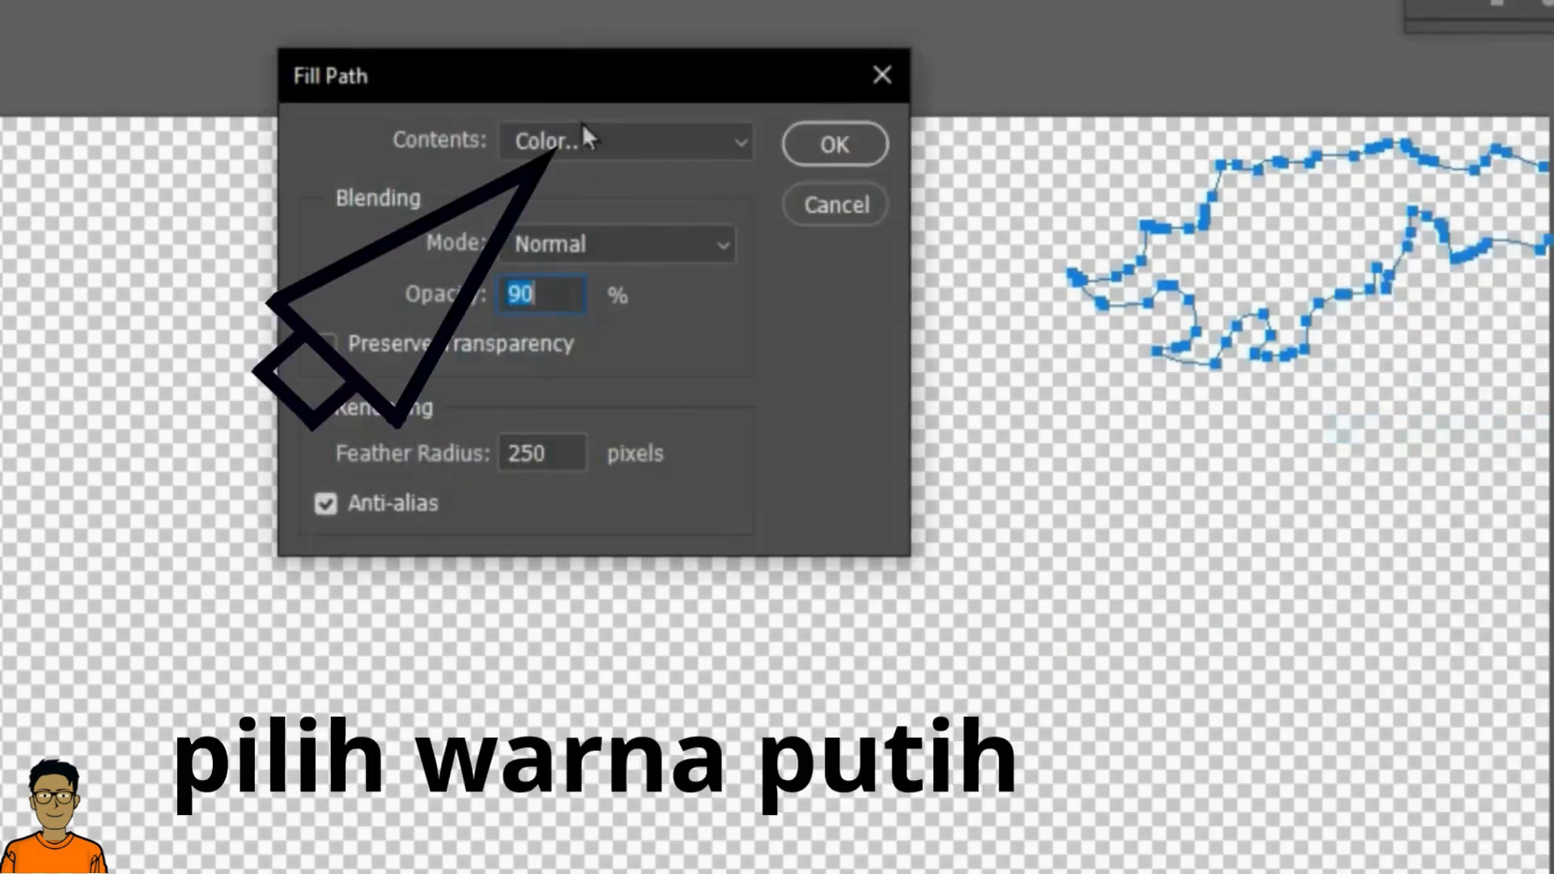
{"action": "left_click", "coordinate": [590, 142]}
{"action": "left_click", "coordinate": [624, 240]}
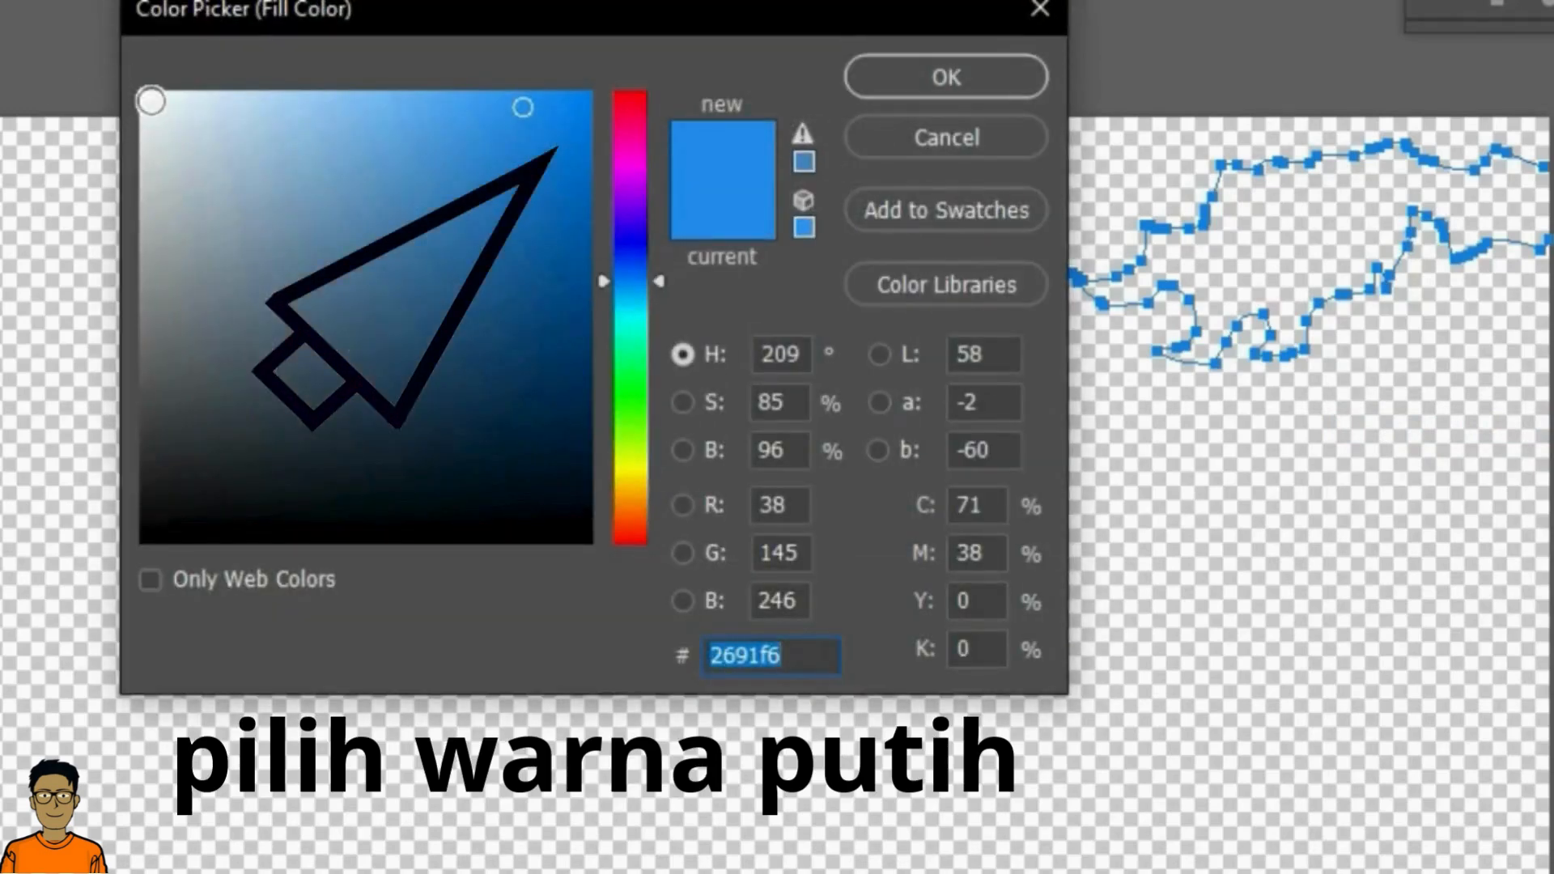
{"action": "left_click", "coordinate": [150, 101]}
{"action": "left_click", "coordinate": [966, 69]}
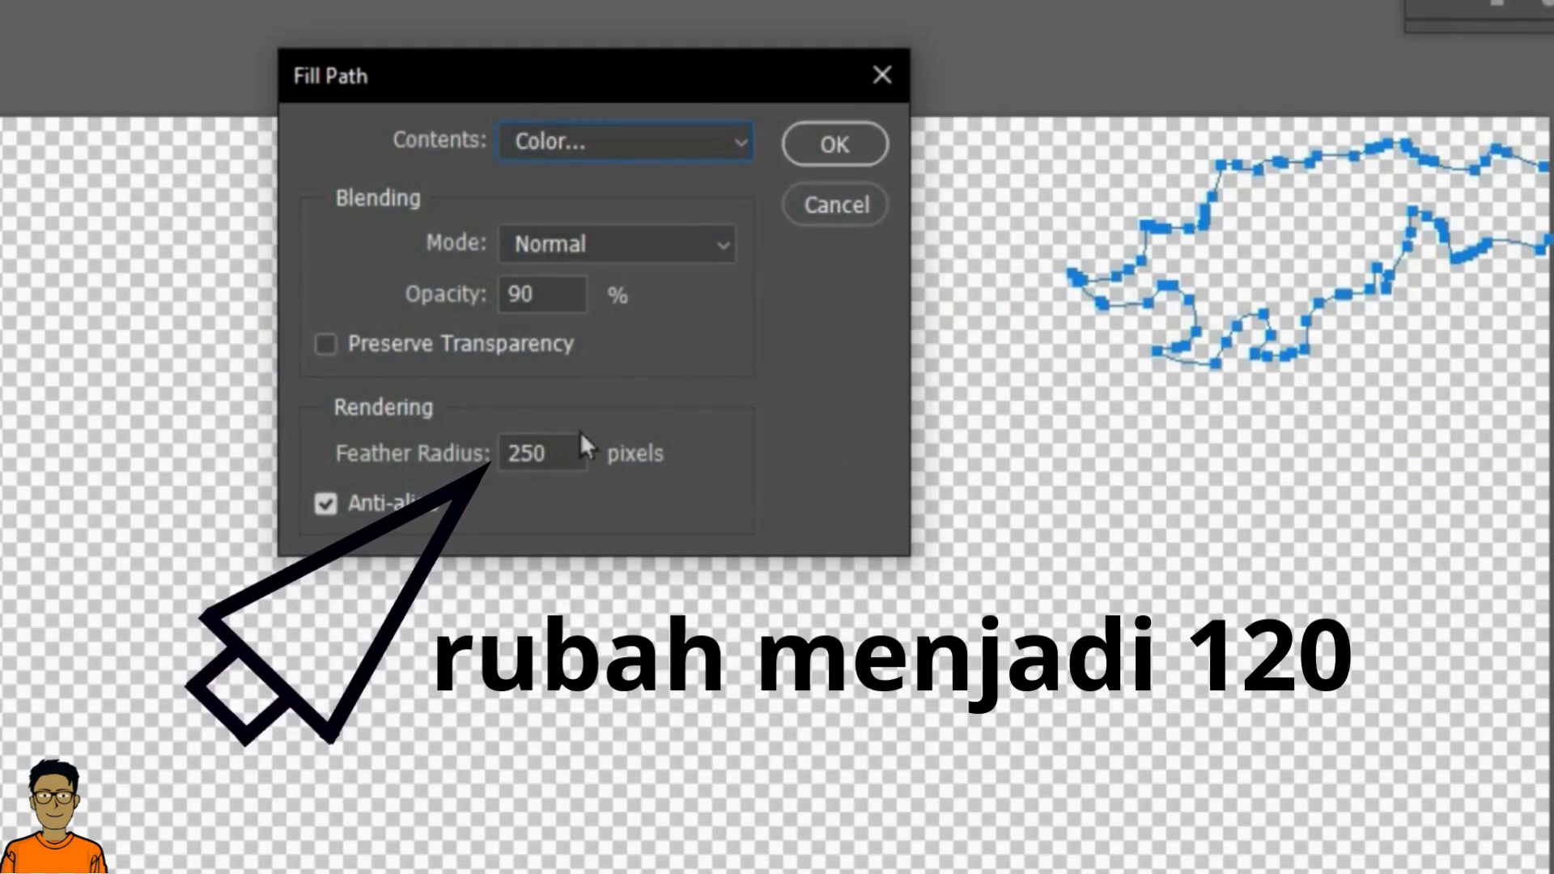
{"action": "left_click", "coordinate": [563, 445]}
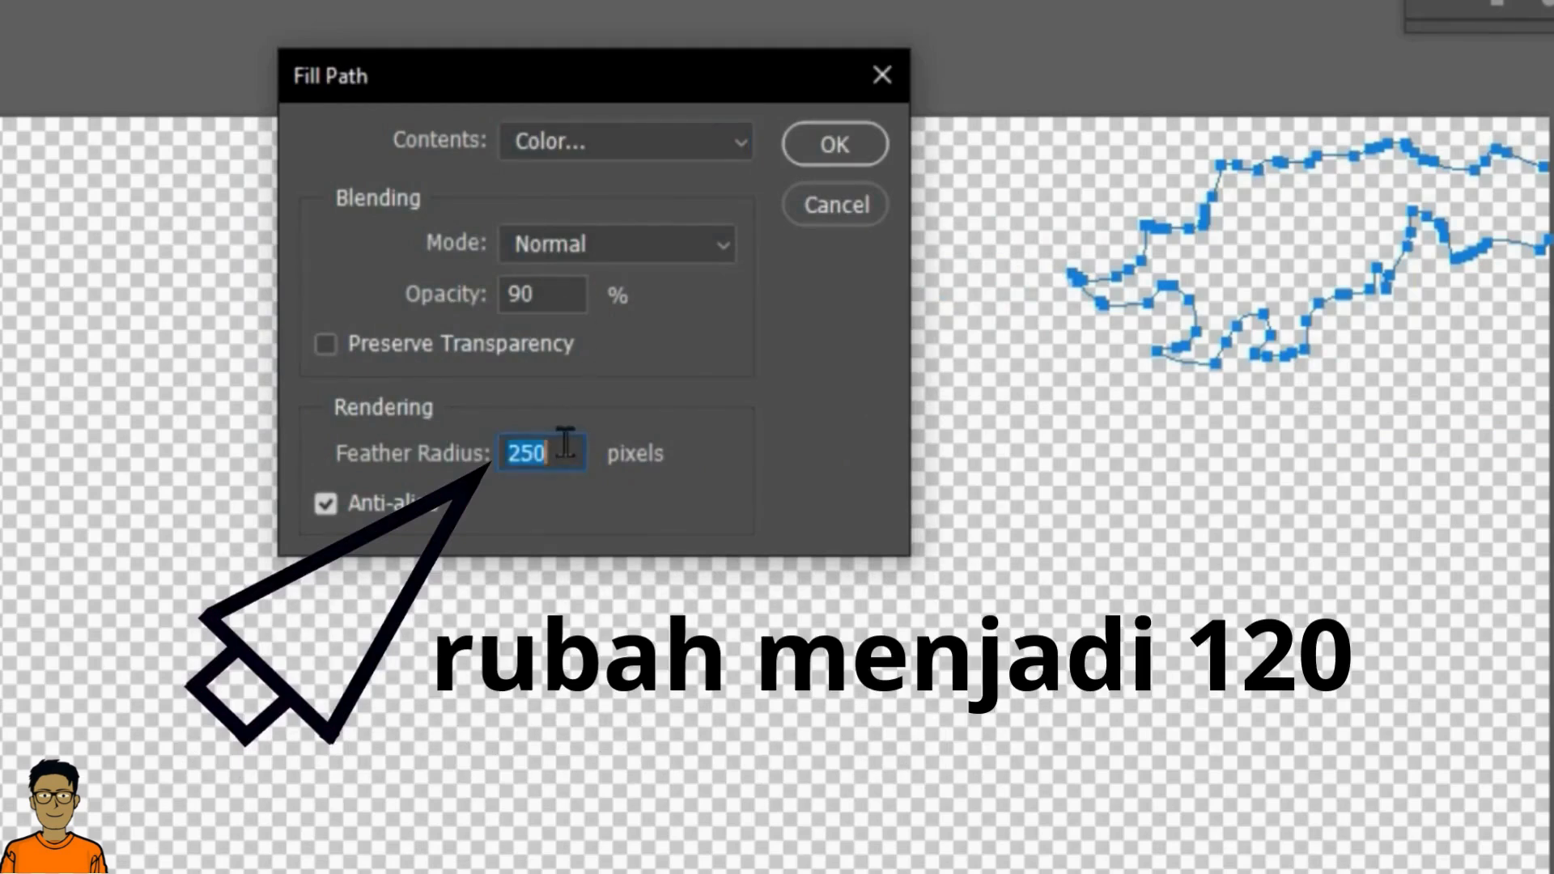
{"action": "type", "text": "120"}
{"action": "left_click", "coordinate": [842, 146]}
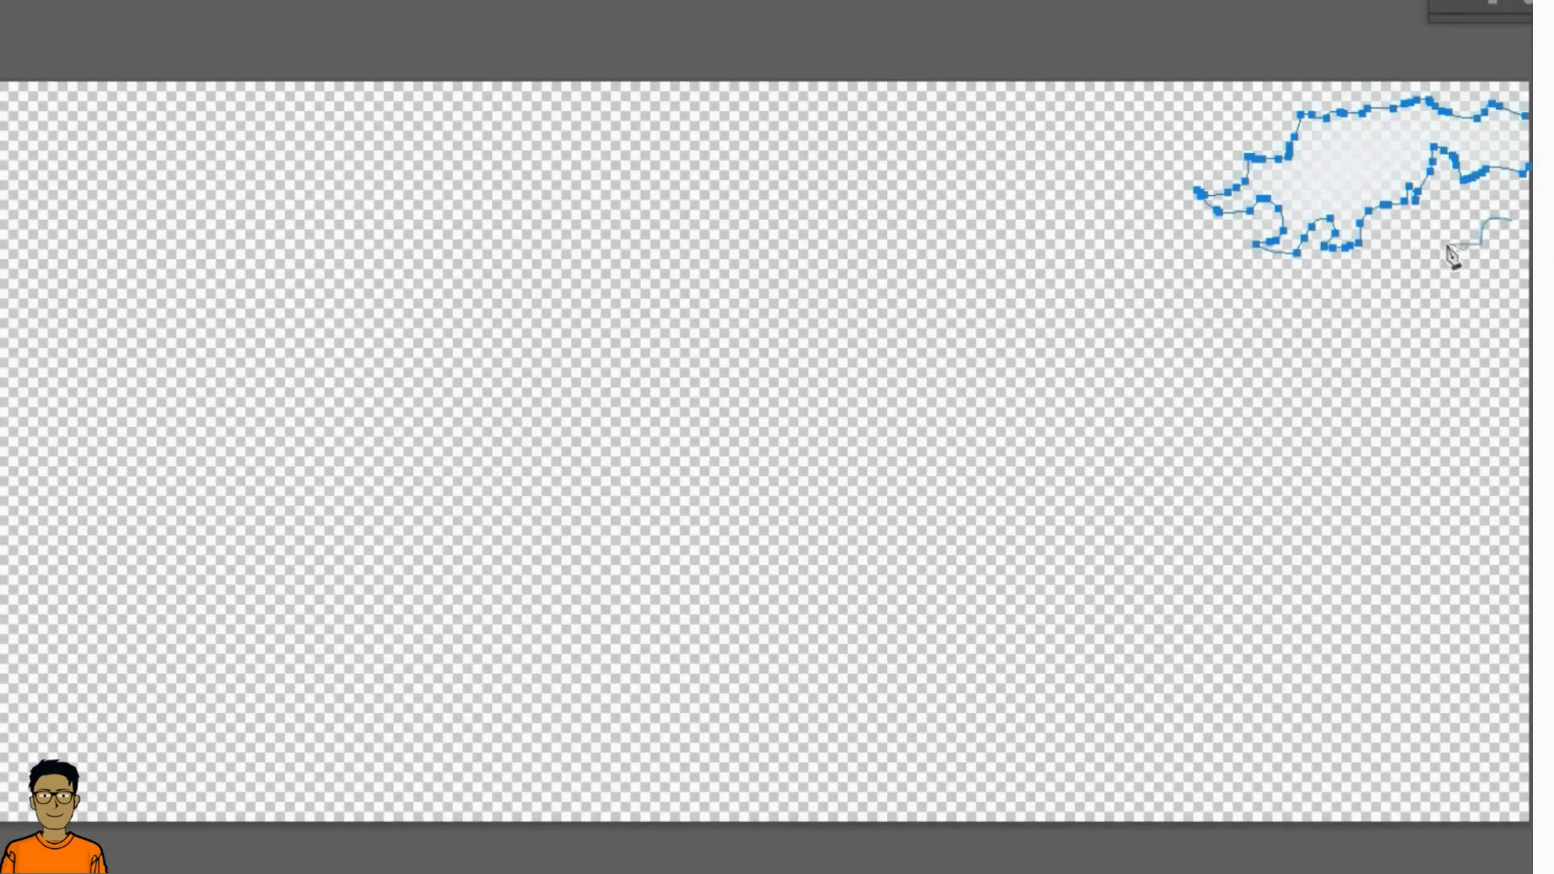
Draw a second cloud outline at the canvas's right edge, beneath the first one, and fill it with feathered white.
{"action": "mouse_move", "coordinate": [1448, 249]}
{"action": "left_mouse_down"}
{"action": "mouse_move", "coordinate": [1366, 286]}
{"action": "mouse_move", "coordinate": [1298, 281]}
{"action": "mouse_move", "coordinate": [1311, 257]}
{"action": "mouse_move", "coordinate": [1250, 258]}
{"action": "mouse_move", "coordinate": [1308, 316]}
{"action": "mouse_move", "coordinate": [1390, 296]}
{"action": "mouse_move", "coordinate": [1471, 322]}
{"action": "left_mouse_up"}
{"action": "right_click", "coordinate": [1478, 274]}
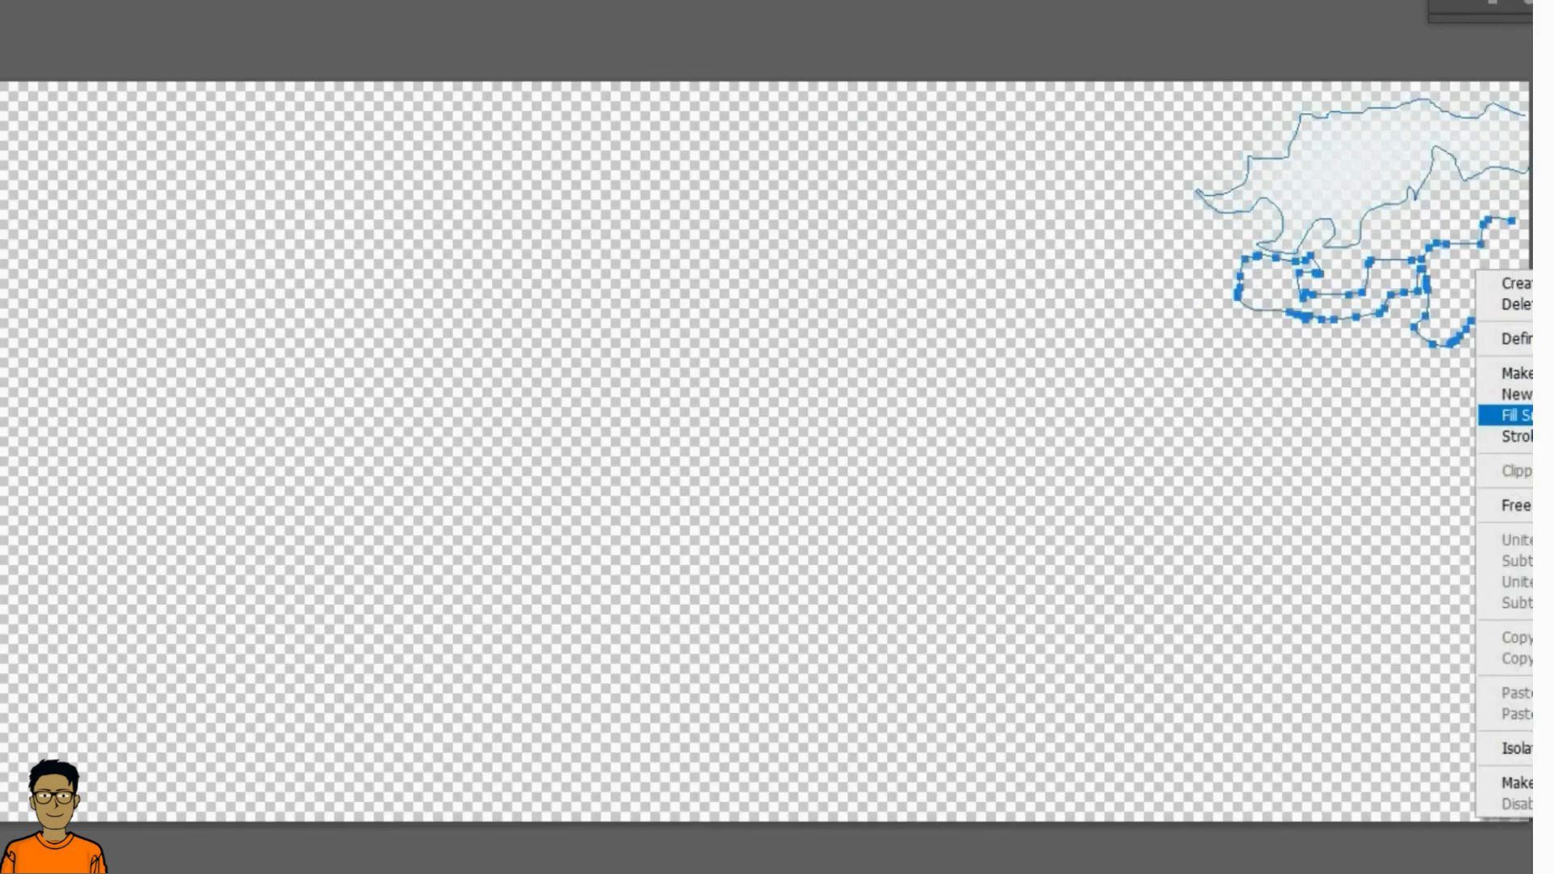
{"action": "left_click", "coordinate": [1513, 415]}
{"action": "left_click", "coordinate": [1040, 95]}
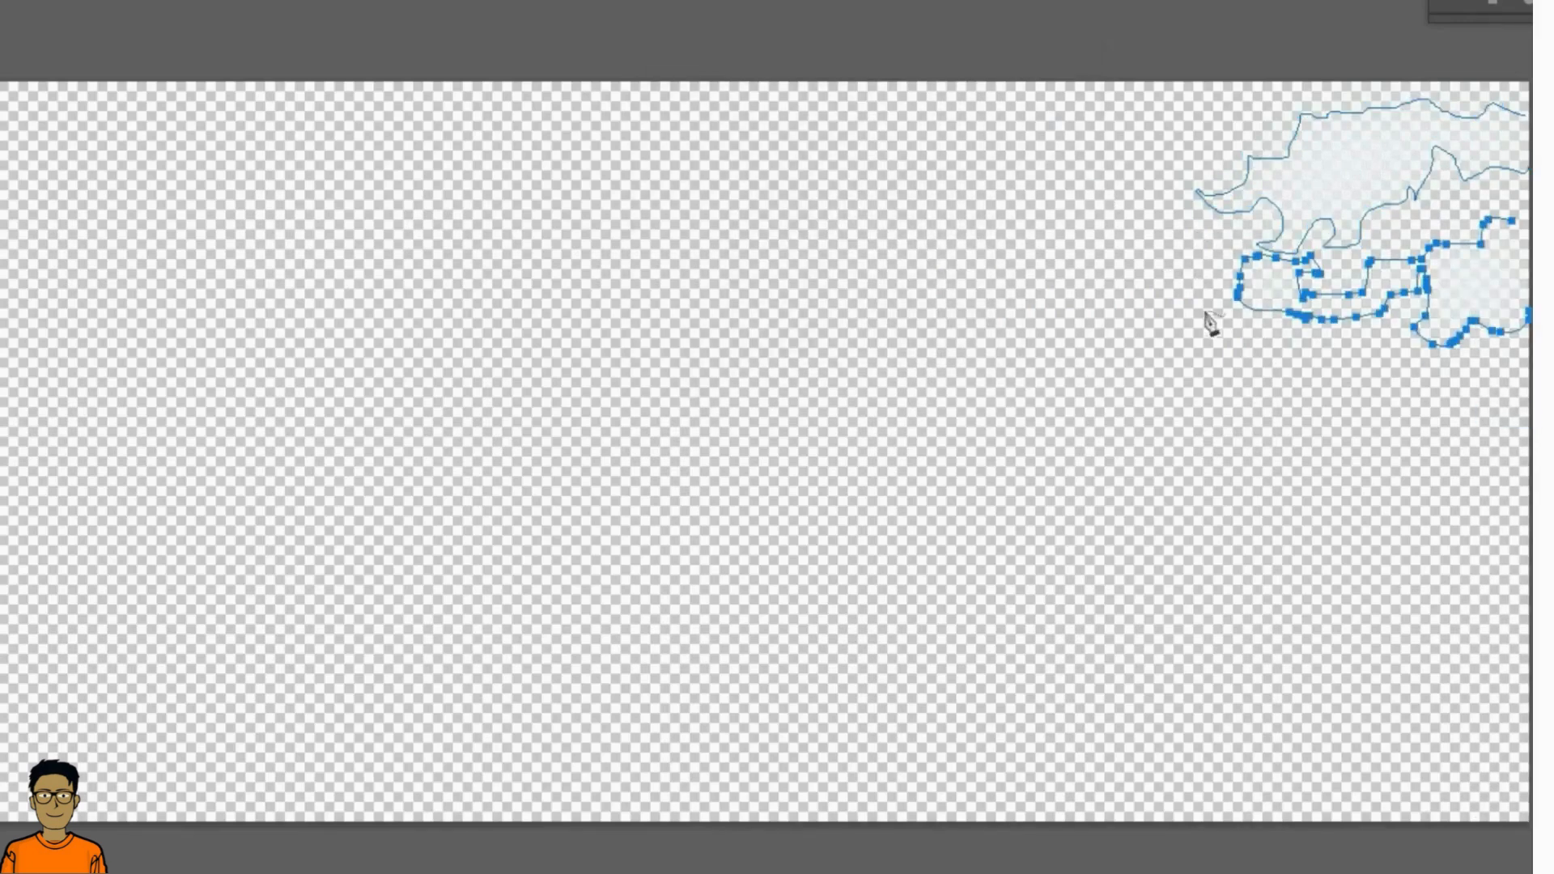
Draw a broad cloud outline along the canvas's upper edge, beside the corner cloud, and fill it with feathered white.
{"action": "mouse_move", "coordinate": [1186, 123]}
{"action": "left_mouse_down"}
{"action": "mouse_move", "coordinate": [1092, 173]}
{"action": "mouse_move", "coordinate": [901, 111]}
{"action": "mouse_move", "coordinate": [1120, 76]}
{"action": "mouse_move", "coordinate": [1159, 167]}
{"action": "left_mouse_up"}
{"action": "right_click", "coordinate": [1061, 135]}
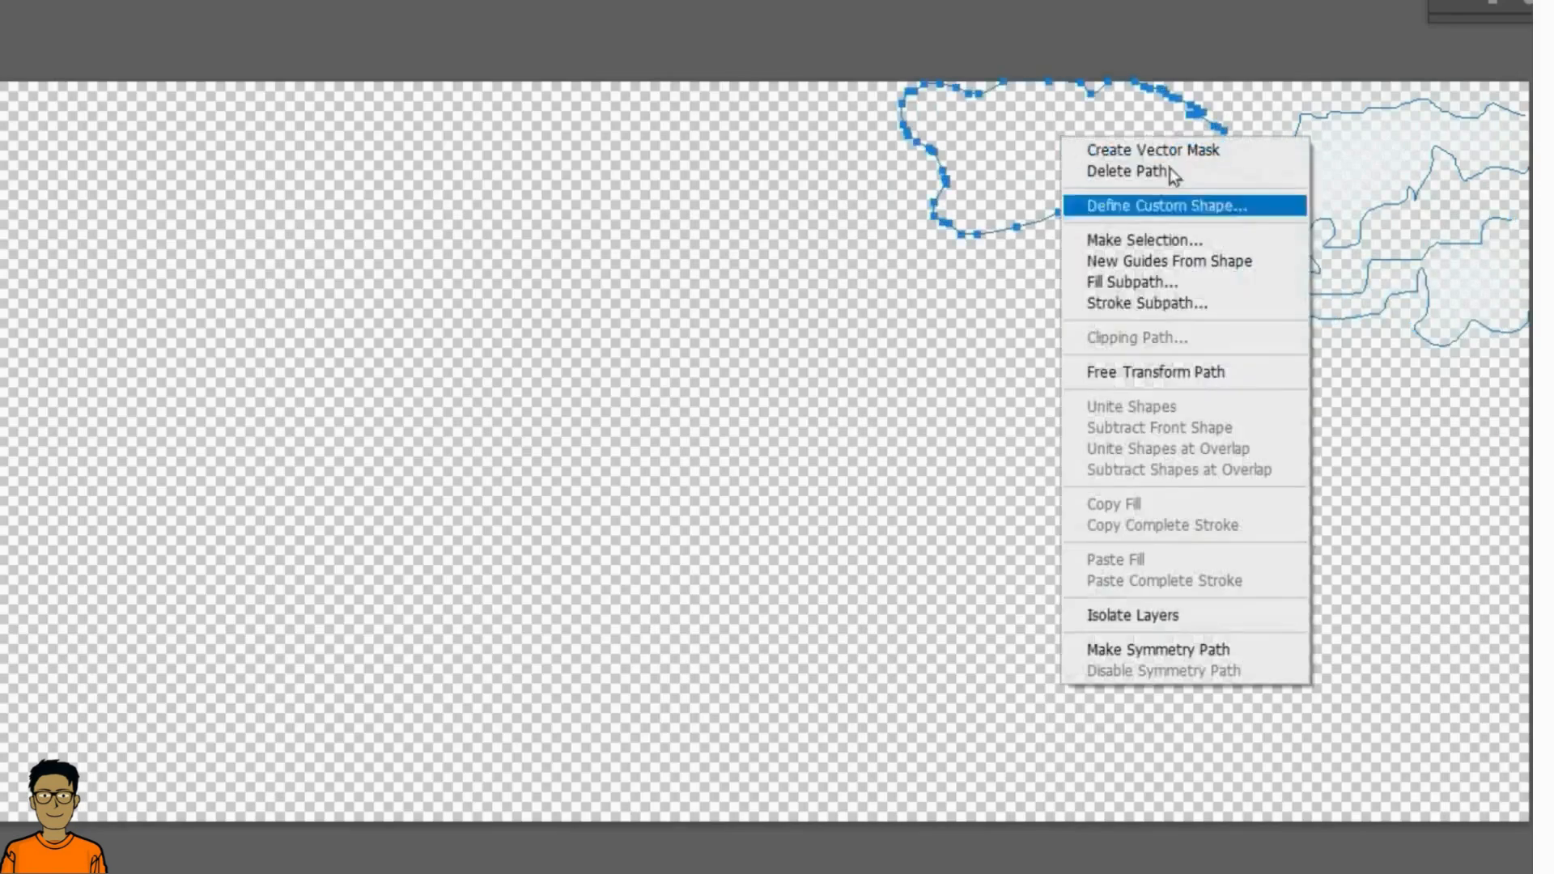
{"action": "left_click", "coordinate": [1137, 281]}
{"action": "left_click", "coordinate": [1030, 100]}
Draw a small irregular cloud outline in the gap beneath the two upper clouds and fill it with feathered white.
{"action": "left_click_drag", "start_coordinate": [1097, 249], "coordinate": [1181, 230]}
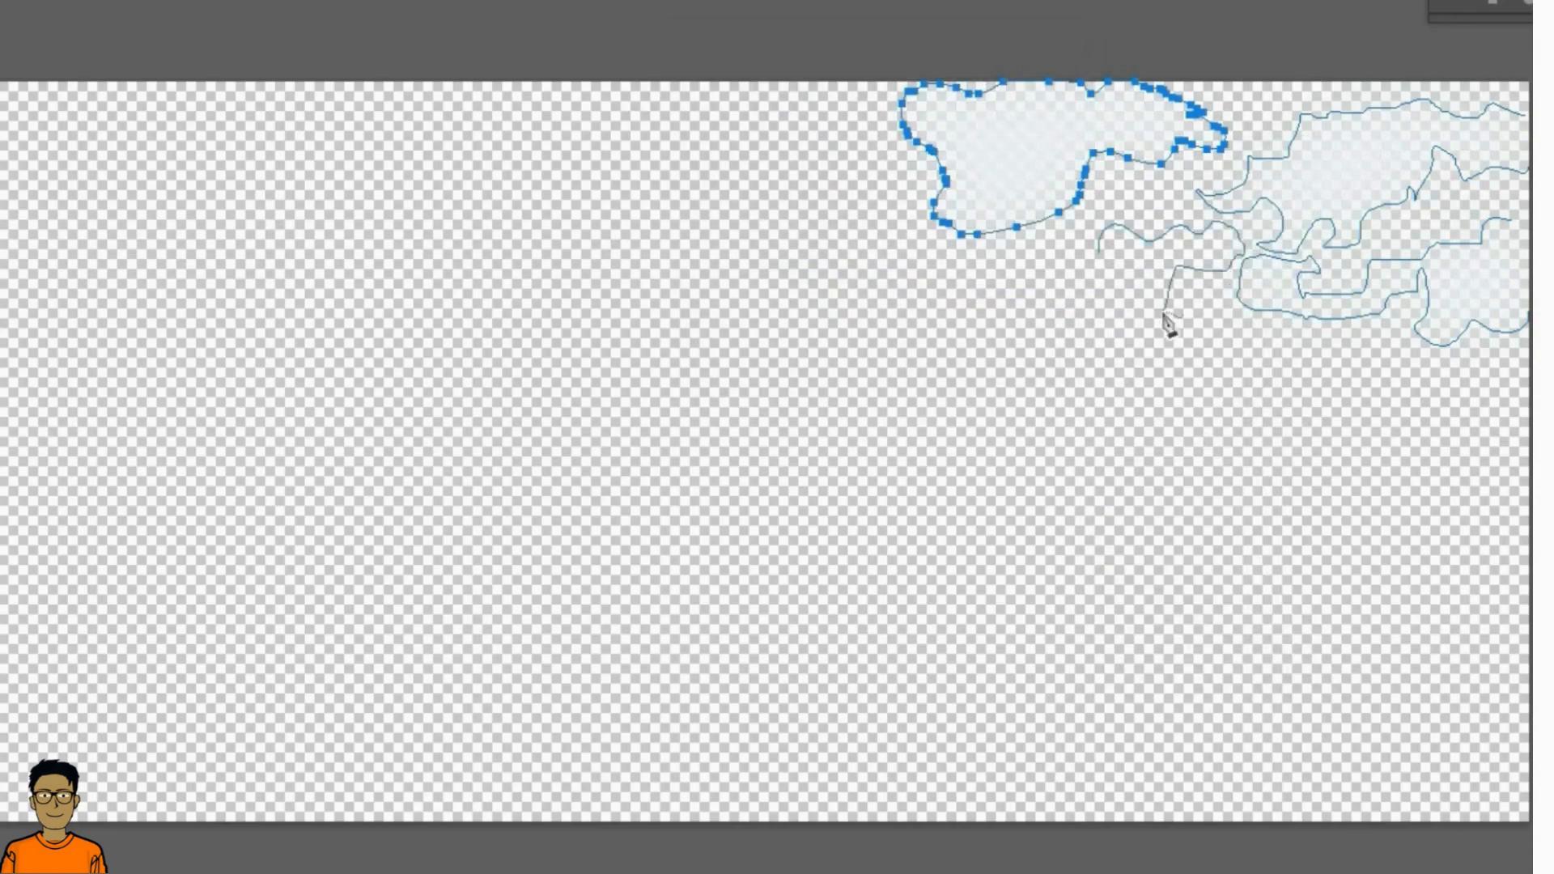
{"action": "left_click_drag", "start_coordinate": [1118, 271], "coordinate": [1094, 243]}
{"action": "right_click", "coordinate": [1170, 244]}
{"action": "left_click", "coordinate": [1246, 396]}
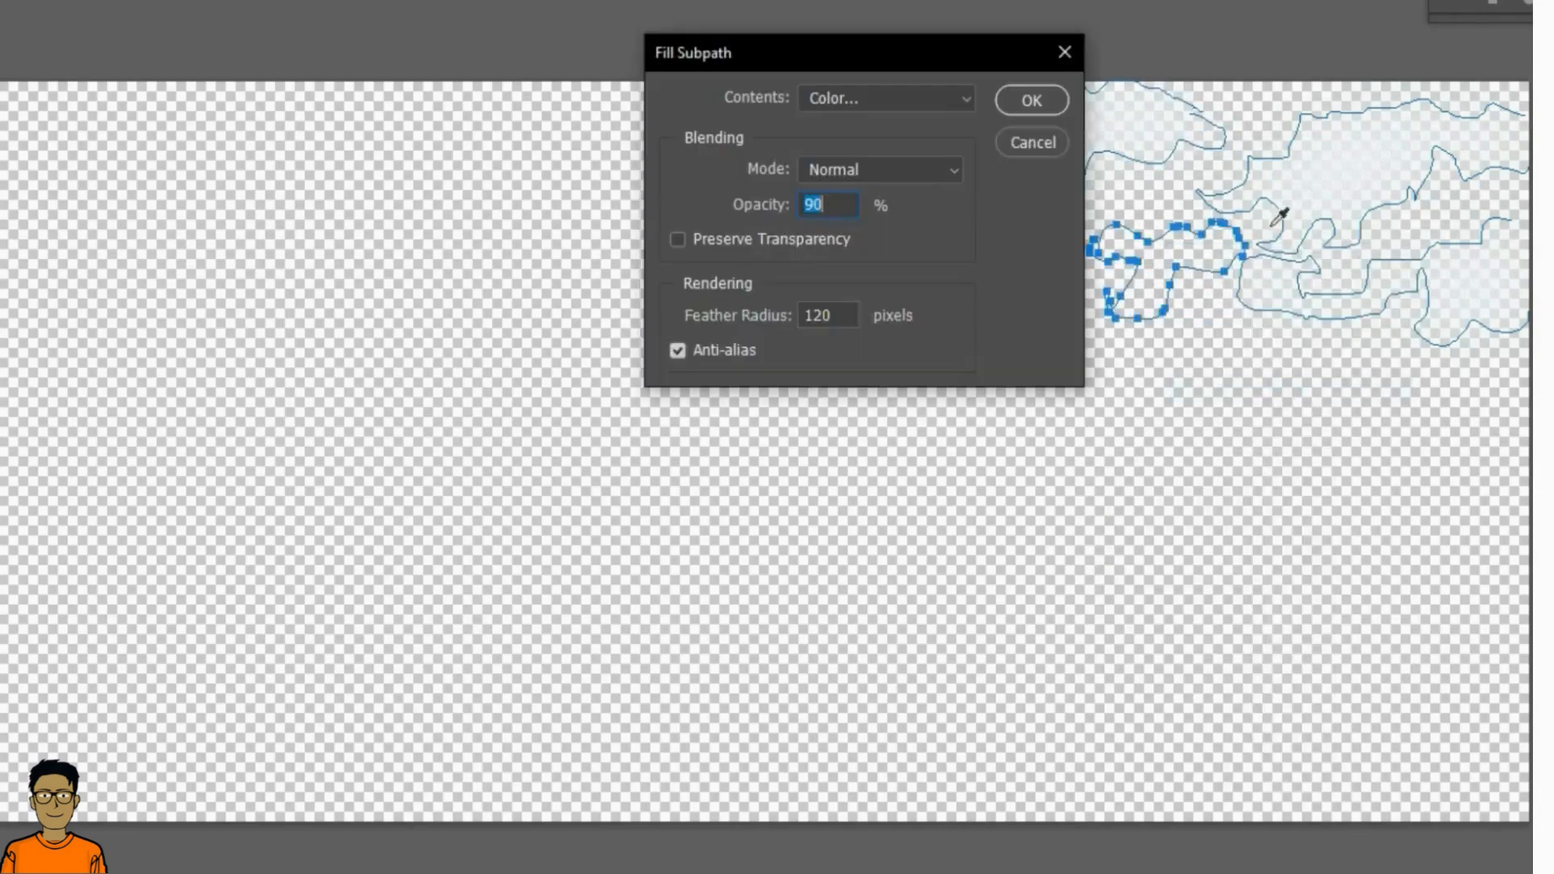
{"action": "left_click", "coordinate": [1034, 99]}
Draw a wide, pointed cloud outline below the right-edge cloud and fill that subpath with feathered white.
{"action": "left_click_drag", "start_coordinate": [1208, 368], "coordinate": [1376, 350]}
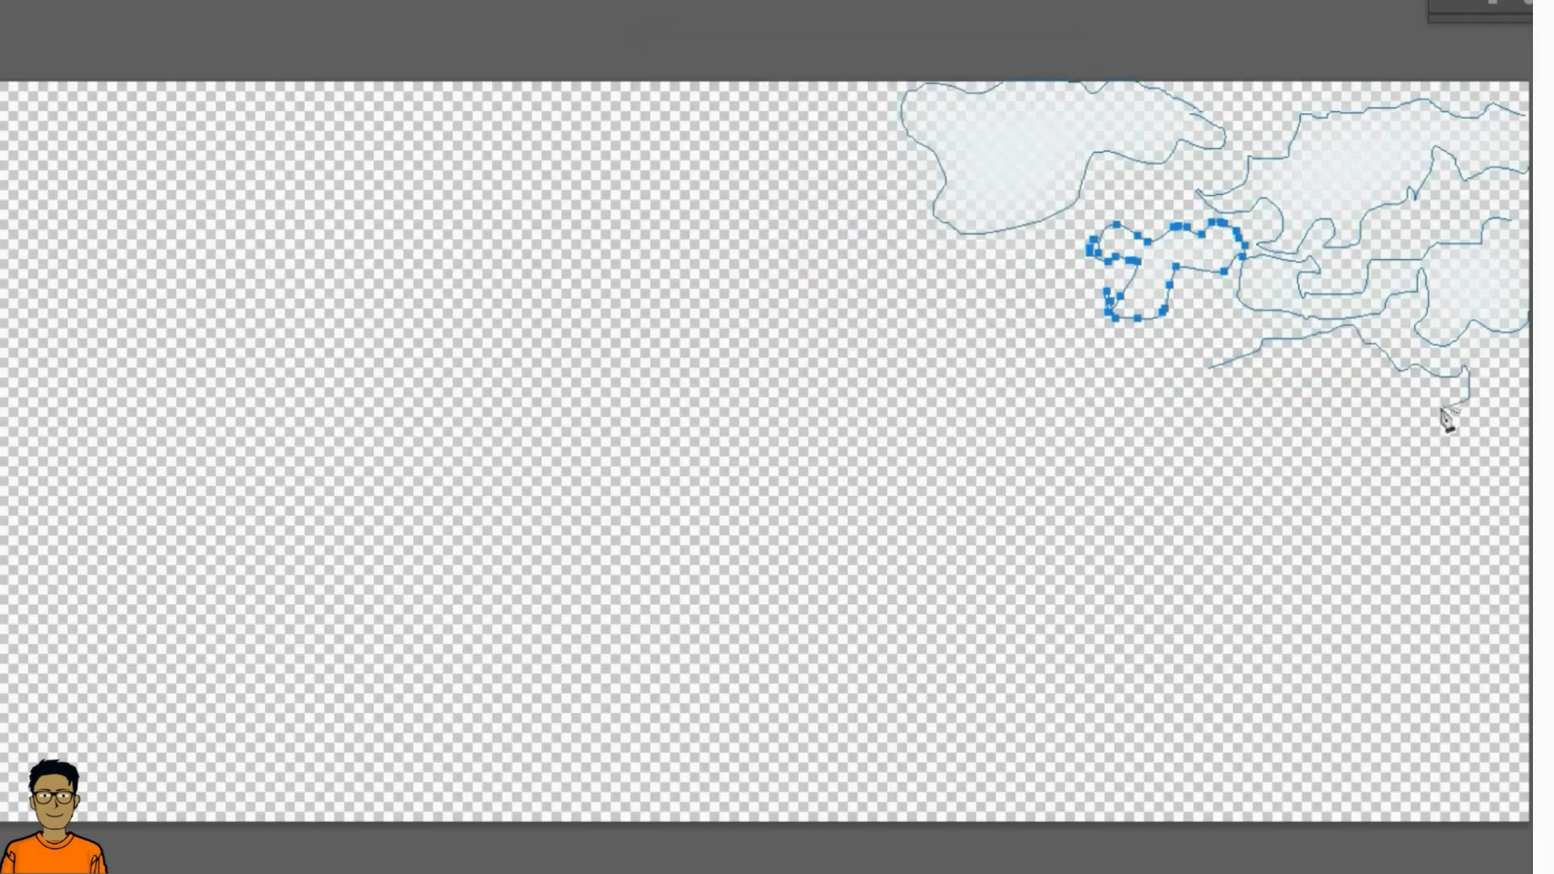
{"action": "mouse_move", "coordinate": [1449, 421]}
{"action": "left_mouse_down"}
{"action": "mouse_move", "coordinate": [1197, 386]}
{"action": "mouse_move", "coordinate": [1209, 371]}
{"action": "mouse_move", "coordinate": [1185, 329]}
{"action": "mouse_move", "coordinate": [1110, 416]}
{"action": "mouse_move", "coordinate": [1166, 389]}
{"action": "left_mouse_up"}
{"action": "right_click", "coordinate": [1242, 377]}
{"action": "left_click", "coordinate": [1307, 521]}
{"action": "left_click", "coordinate": [1032, 97]}
Add a narrow upright cloud outline touching the left tip of the wide pointed cloud and fill it with feathered white.
{"action": "right_click", "coordinate": [1145, 382]}
{"action": "left_click", "coordinate": [1250, 530]}
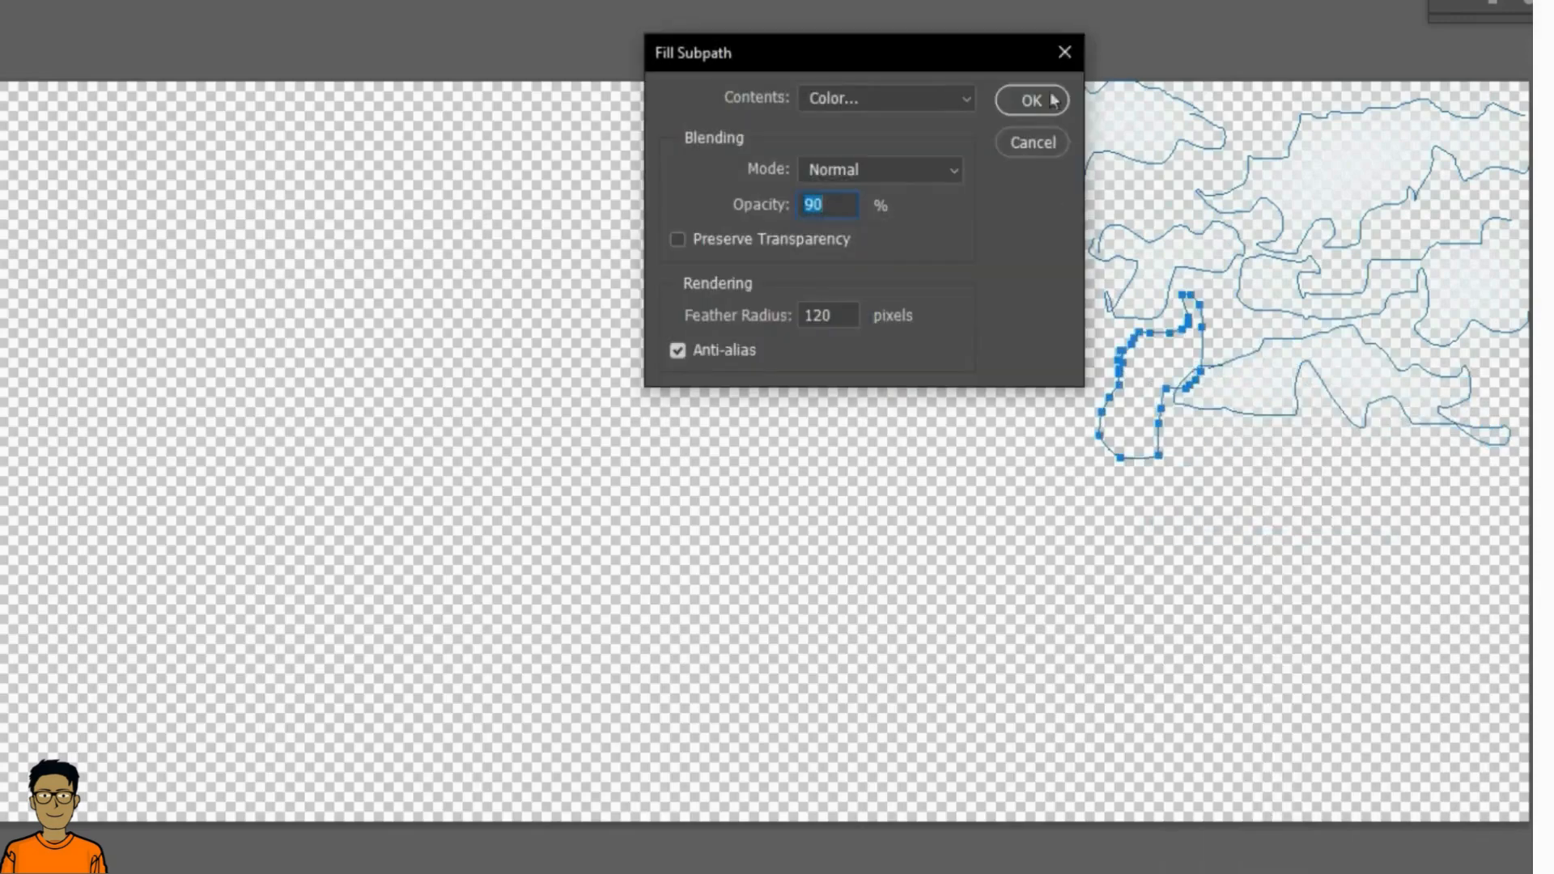
{"action": "left_click", "coordinate": [1051, 100]}
Draw a ragged-bottomed cloud outline just right of the canvas centre and fill it with feathered white.
{"action": "mouse_move", "coordinate": [840, 282]}
{"action": "left_mouse_down"}
{"action": "mouse_move", "coordinate": [1029, 288]}
{"action": "mouse_move", "coordinate": [1028, 387]}
{"action": "left_mouse_up"}
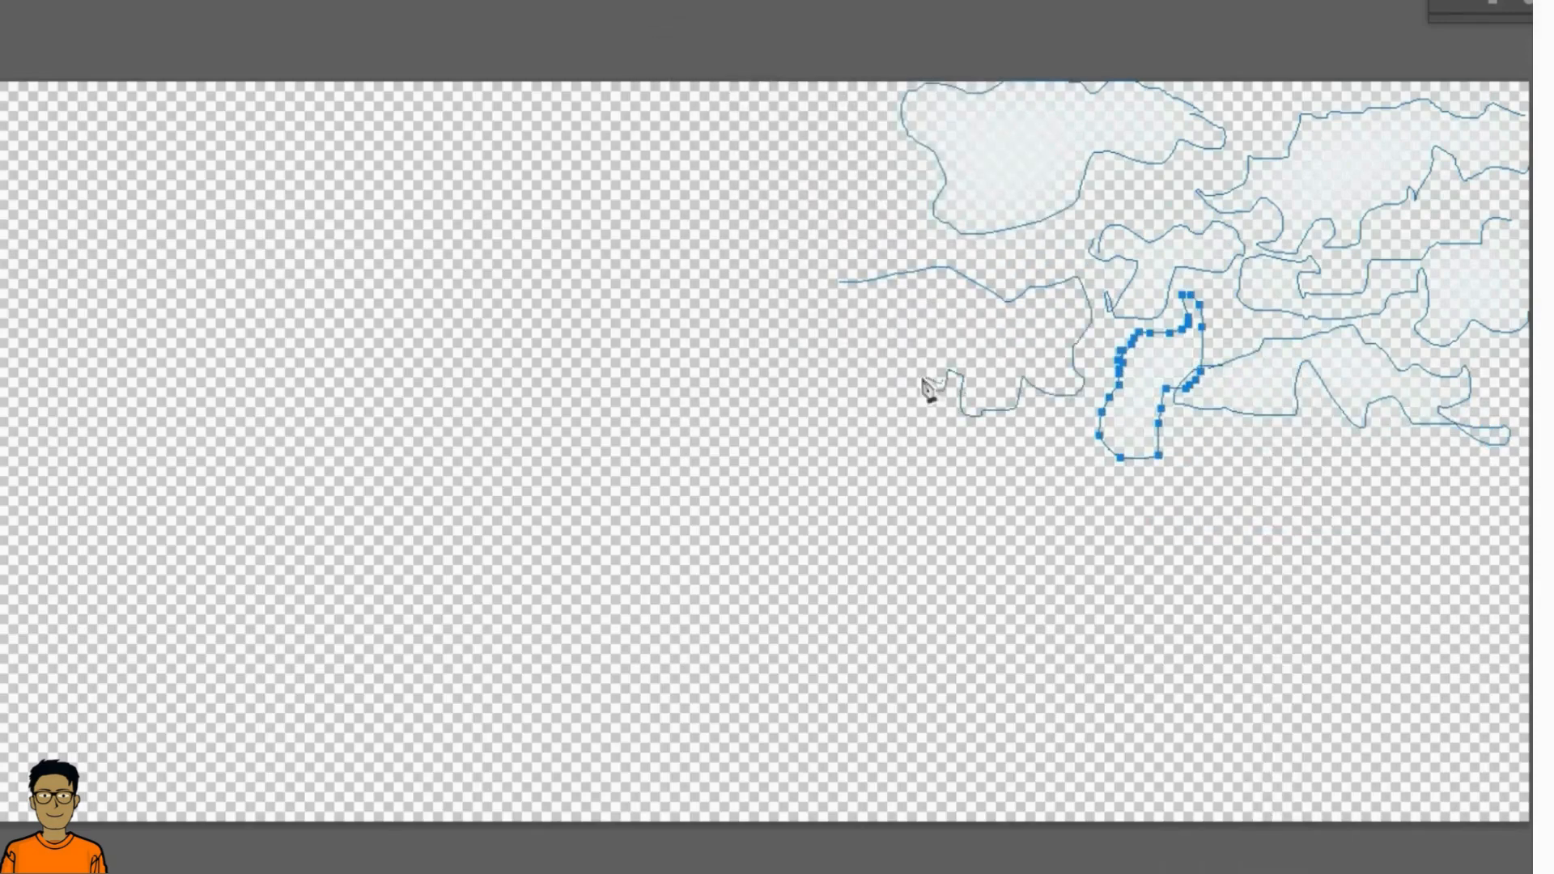
{"action": "mouse_move", "coordinate": [929, 391]}
{"action": "left_mouse_down"}
{"action": "mouse_move", "coordinate": [895, 324]}
{"action": "mouse_move", "coordinate": [852, 342]}
{"action": "mouse_move", "coordinate": [846, 279]}
{"action": "left_mouse_up"}
{"action": "right_click", "coordinate": [995, 346]}
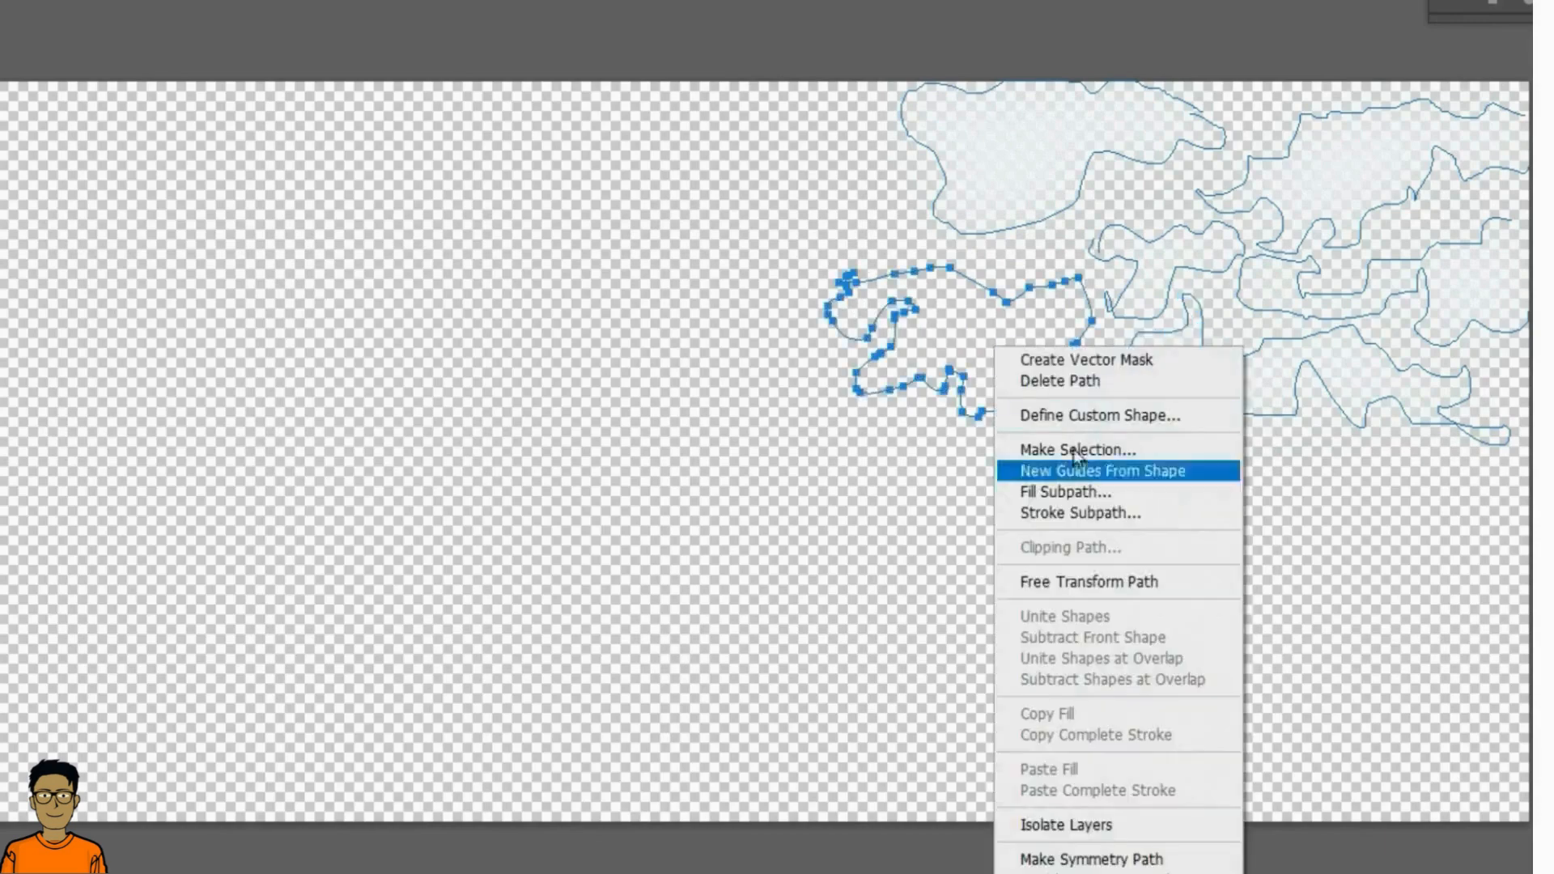
{"action": "left_click", "coordinate": [1067, 498]}
{"action": "left_click", "coordinate": [1032, 97]}
Draw a cloud outline with a trailing tail at the middle of the canvas's upper edge and fill it with feathered white.
{"action": "mouse_move", "coordinate": [718, 118]}
{"action": "left_mouse_down"}
{"action": "mouse_move", "coordinate": [849, 114]}
{"action": "mouse_move", "coordinate": [923, 192]}
{"action": "mouse_move", "coordinate": [843, 244]}
{"action": "mouse_move", "coordinate": [837, 177]}
{"action": "mouse_move", "coordinate": [758, 217]}
{"action": "left_mouse_up"}
{"action": "left_click_drag", "start_coordinate": [716, 123], "coordinate": [715, 122]}
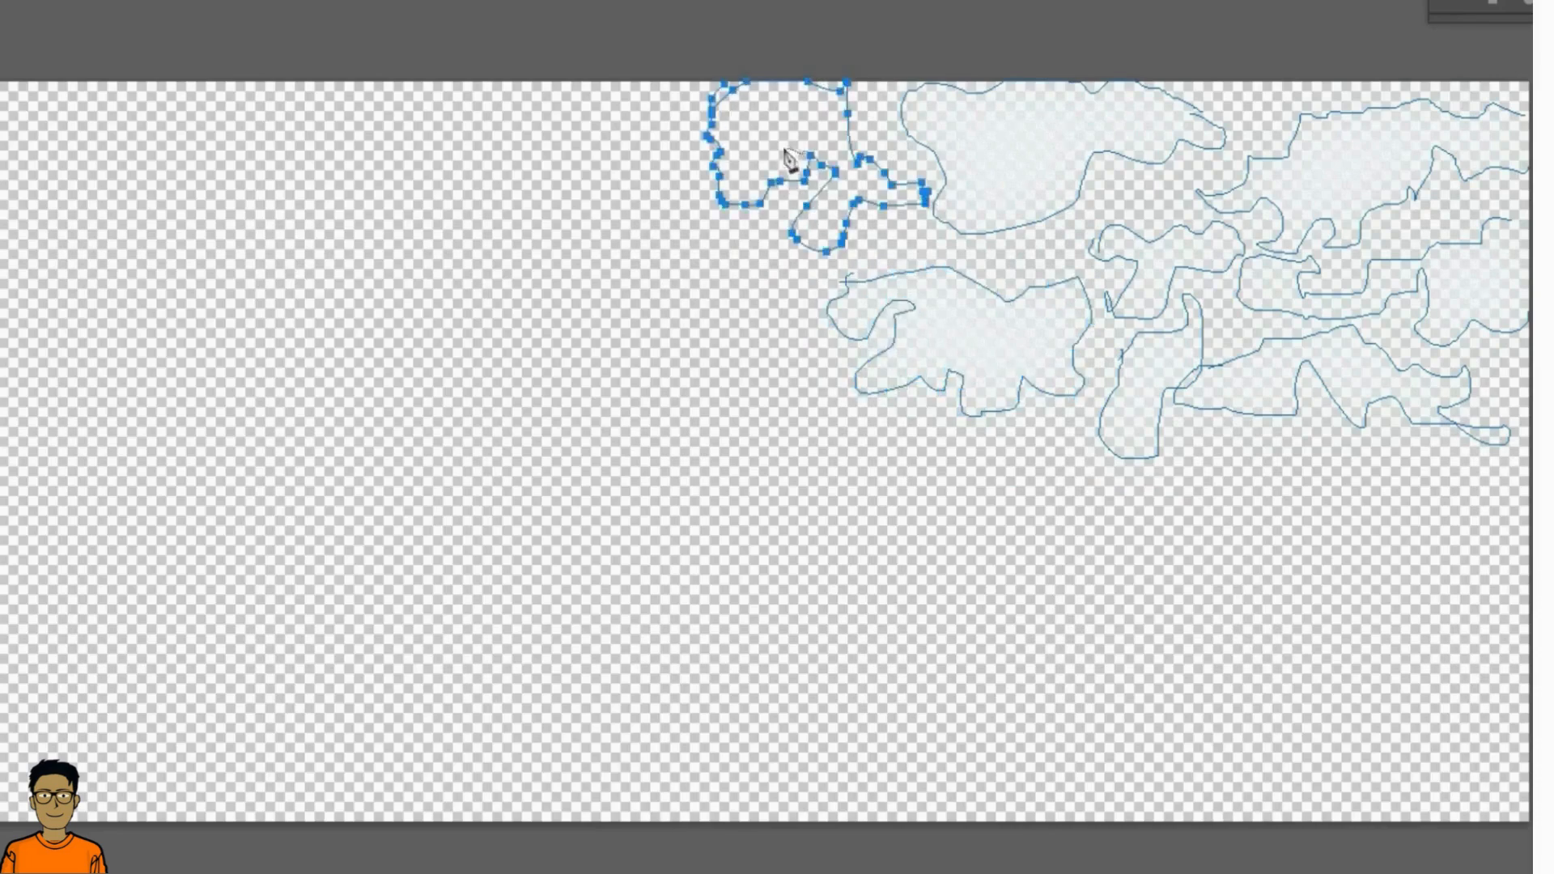
{"action": "right_click", "coordinate": [789, 149]}
{"action": "left_click", "coordinate": [923, 296]}
{"action": "left_click", "coordinate": [1031, 101]}
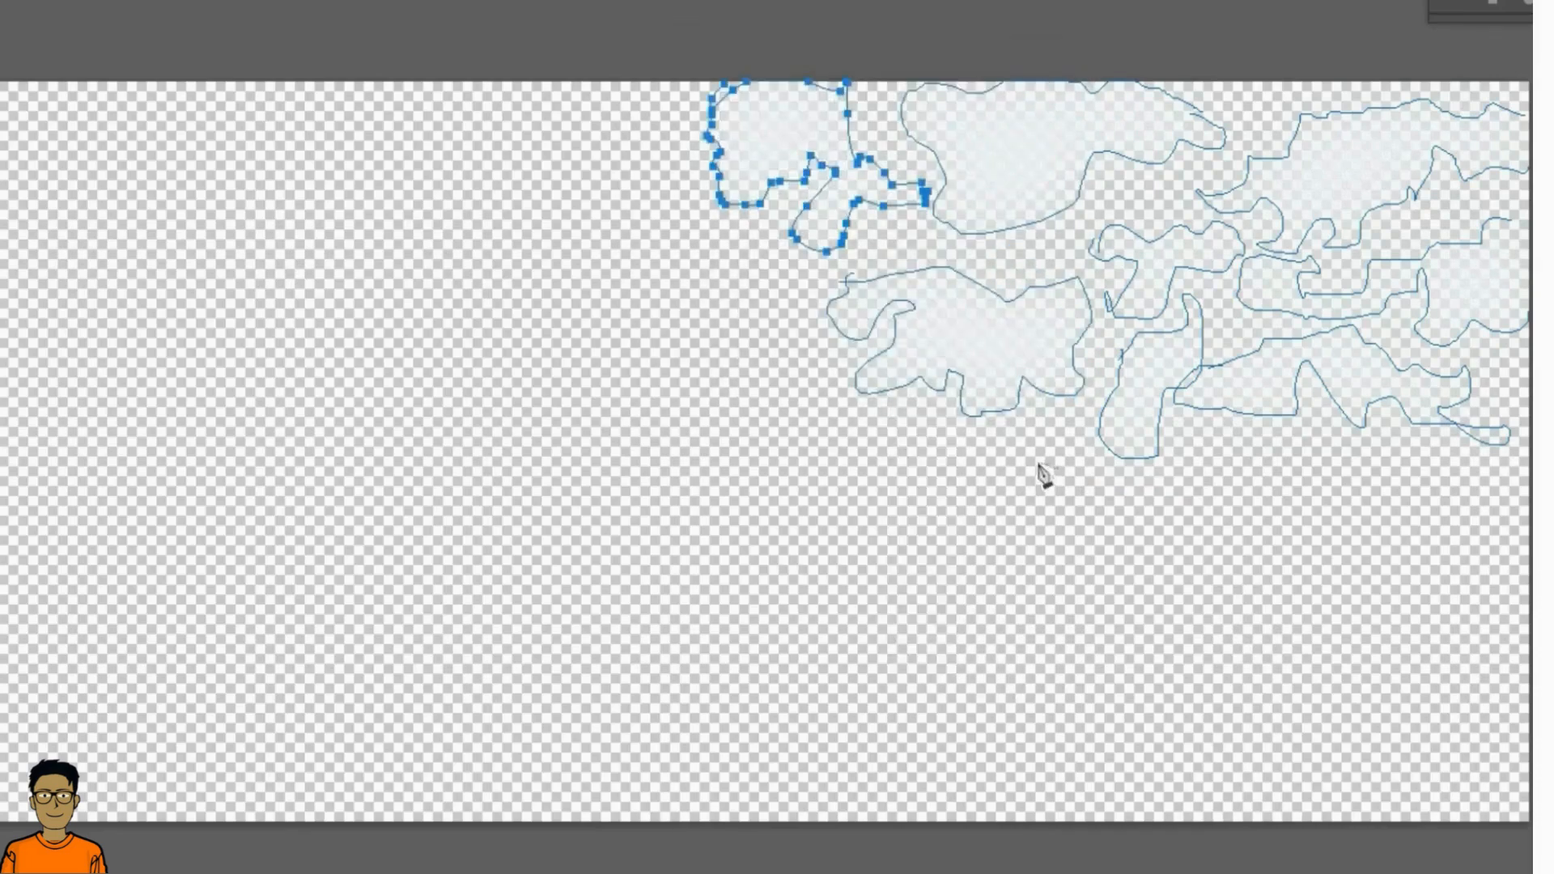
Draw a very small cloud outline below the narrow upright cloud and fill it with feathered white.
{"action": "mouse_move", "coordinate": [1041, 472]}
{"action": "left_mouse_down"}
{"action": "mouse_move", "coordinate": [1022, 485]}
{"action": "mouse_move", "coordinate": [1045, 498]}
{"action": "left_mouse_up"}
{"action": "right_click", "coordinate": [1050, 464]}
{"action": "left_click", "coordinate": [1128, 613]}
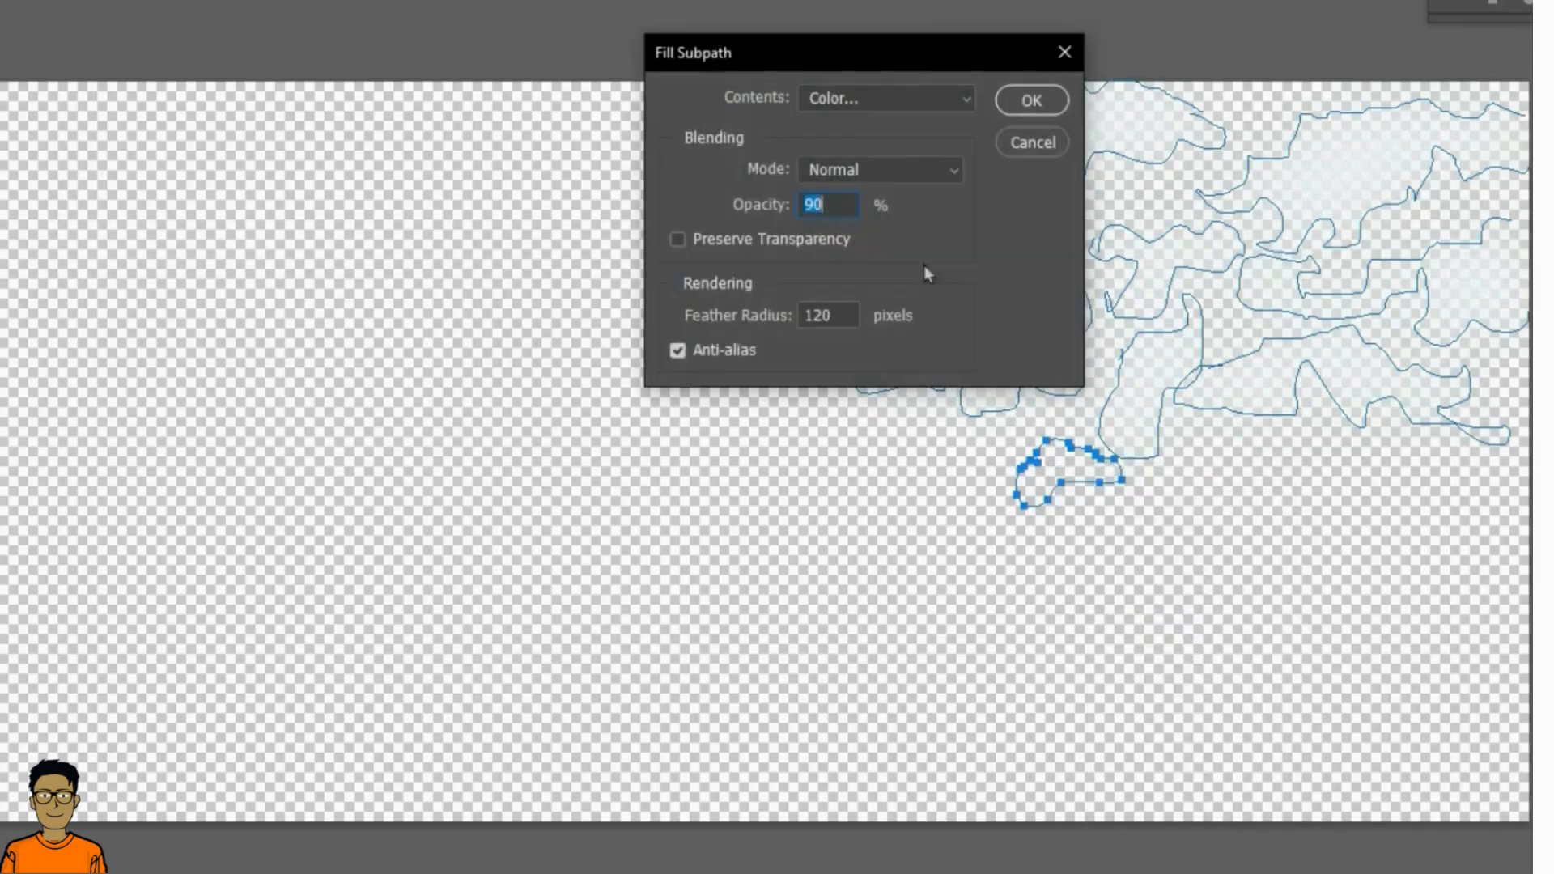
{"action": "left_click", "coordinate": [1026, 102]}
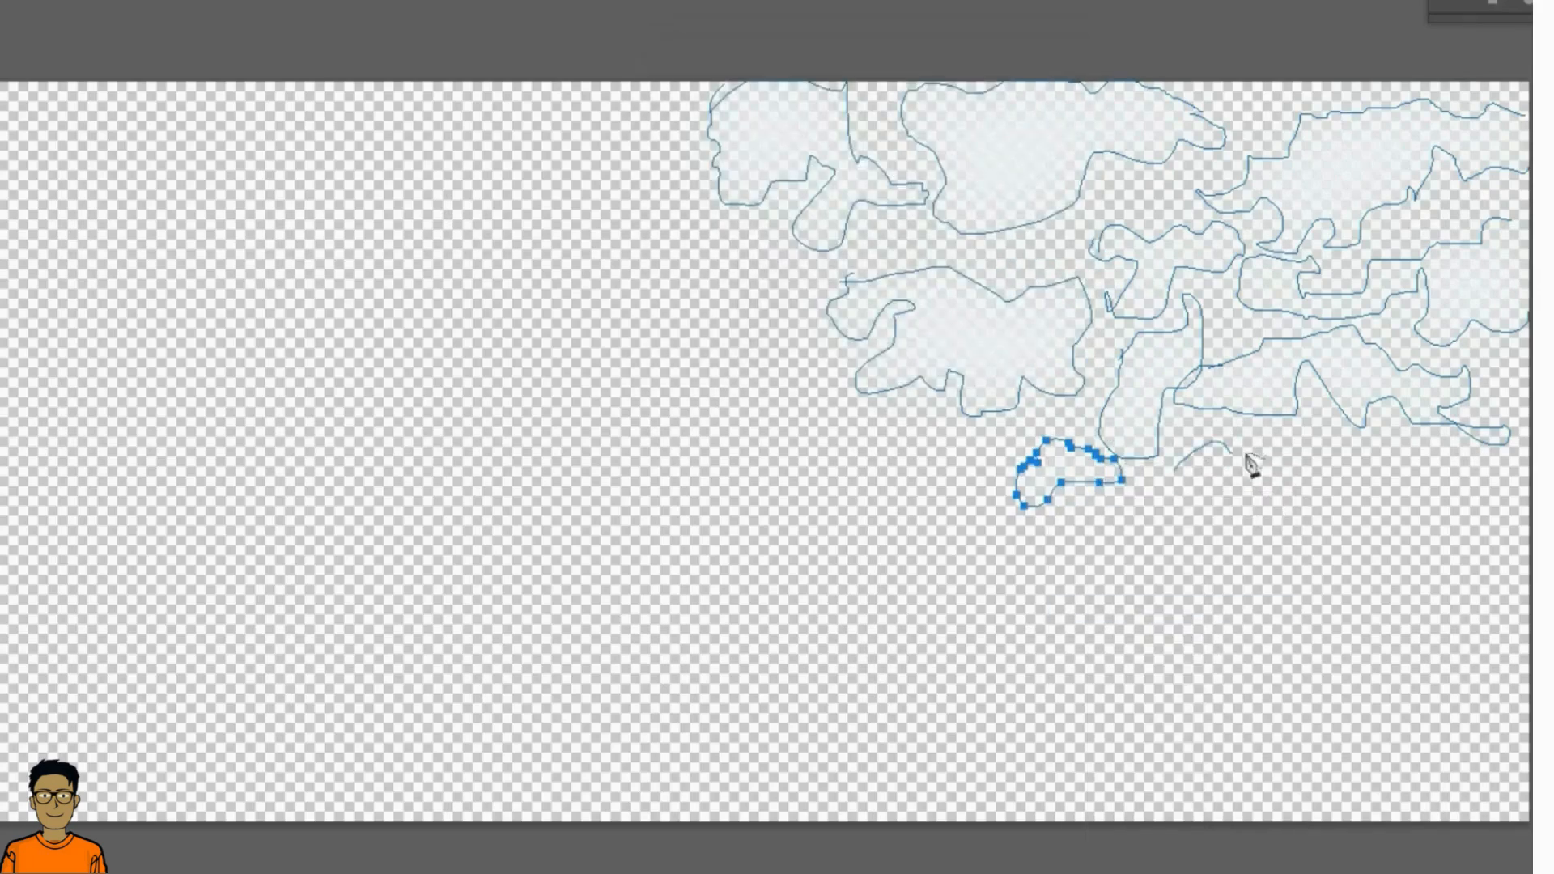
Draw a medium flat cloud outline to the right of the very small cloud and fill it with feathered white.
{"action": "mouse_move", "coordinate": [1247, 457]}
{"action": "left_mouse_down"}
{"action": "mouse_move", "coordinate": [1330, 427]}
{"action": "mouse_move", "coordinate": [1296, 499]}
{"action": "left_mouse_up"}
{"action": "left_click_drag", "start_coordinate": [1182, 468], "coordinate": [1177, 470]}
{"action": "right_click", "coordinate": [1230, 468]}
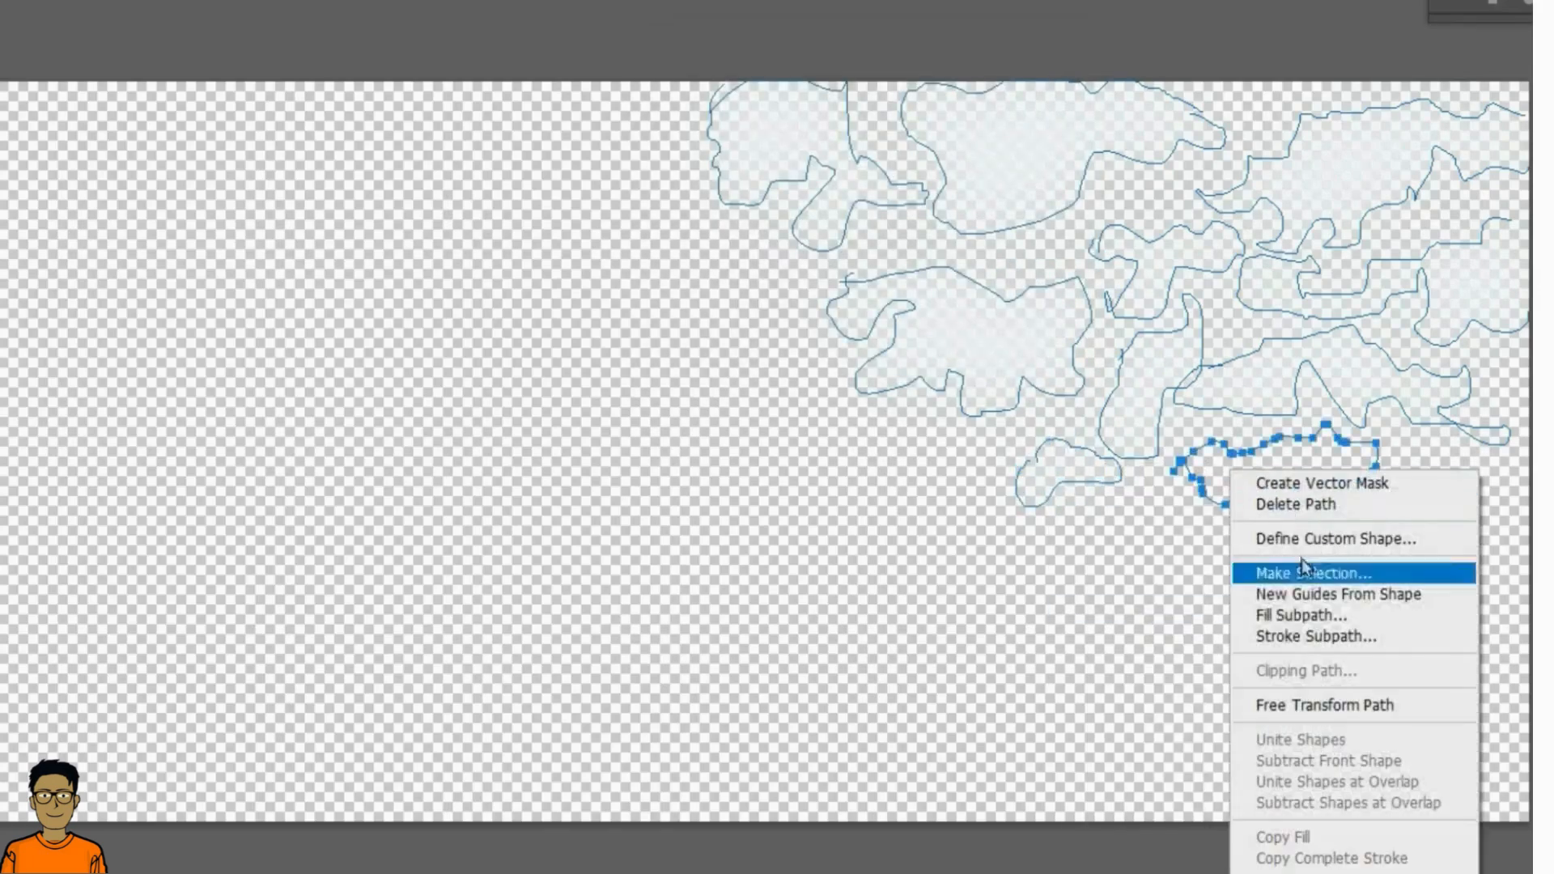
{"action": "left_click", "coordinate": [1323, 617]}
{"action": "key", "text": "Return"}
Draw a compact rounded cloud outline near the canvas's right edge, below the wide pointed cloud, and fill it with feathered white.
{"action": "mouse_move", "coordinate": [1368, 502]}
{"action": "left_mouse_down"}
{"action": "mouse_move", "coordinate": [1512, 520]}
{"action": "mouse_move", "coordinate": [1377, 527]}
{"action": "mouse_move", "coordinate": [1366, 503]}
{"action": "left_mouse_up"}
{"action": "right_click", "coordinate": [1424, 528]}
{"action": "left_click", "coordinate": [1494, 127]}
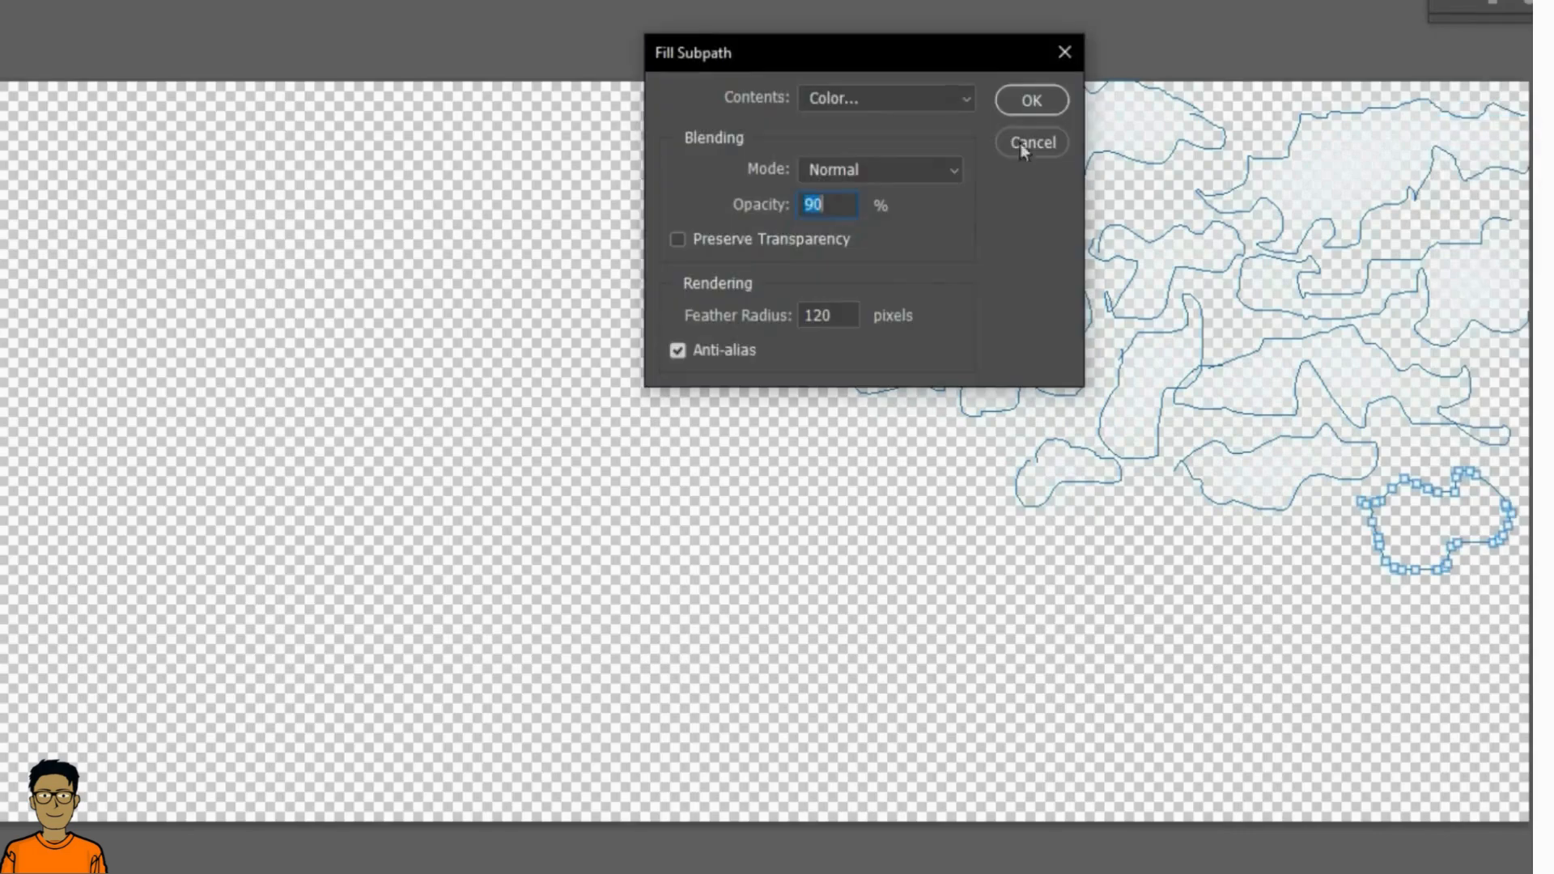
{"action": "left_click", "coordinate": [1030, 142]}
Draw a winding cloud outline with a hooked tail beneath the medium flat cloud and fill it with feathered white.
{"action": "mouse_move", "coordinate": [1149, 524]}
{"action": "left_mouse_down"}
{"action": "mouse_move", "coordinate": [1384, 639]}
{"action": "mouse_move", "coordinate": [1282, 651]}
{"action": "left_mouse_up"}
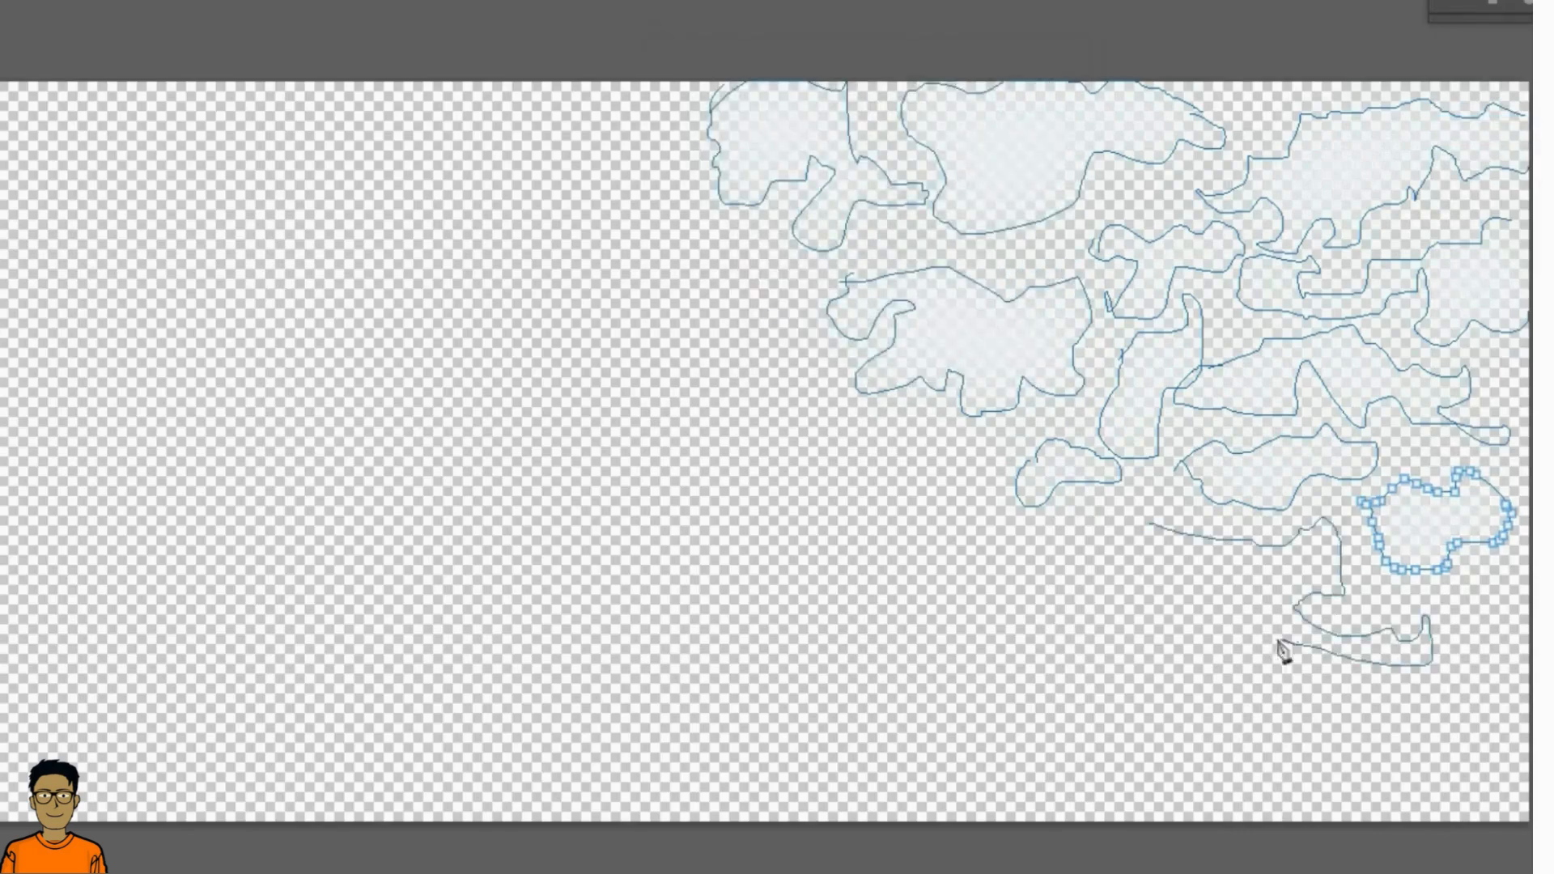
{"action": "left_click_drag", "start_coordinate": [1235, 561], "coordinate": [1231, 554]}
{"action": "right_click", "coordinate": [1276, 565]}
{"action": "left_click", "coordinate": [1339, 156]}
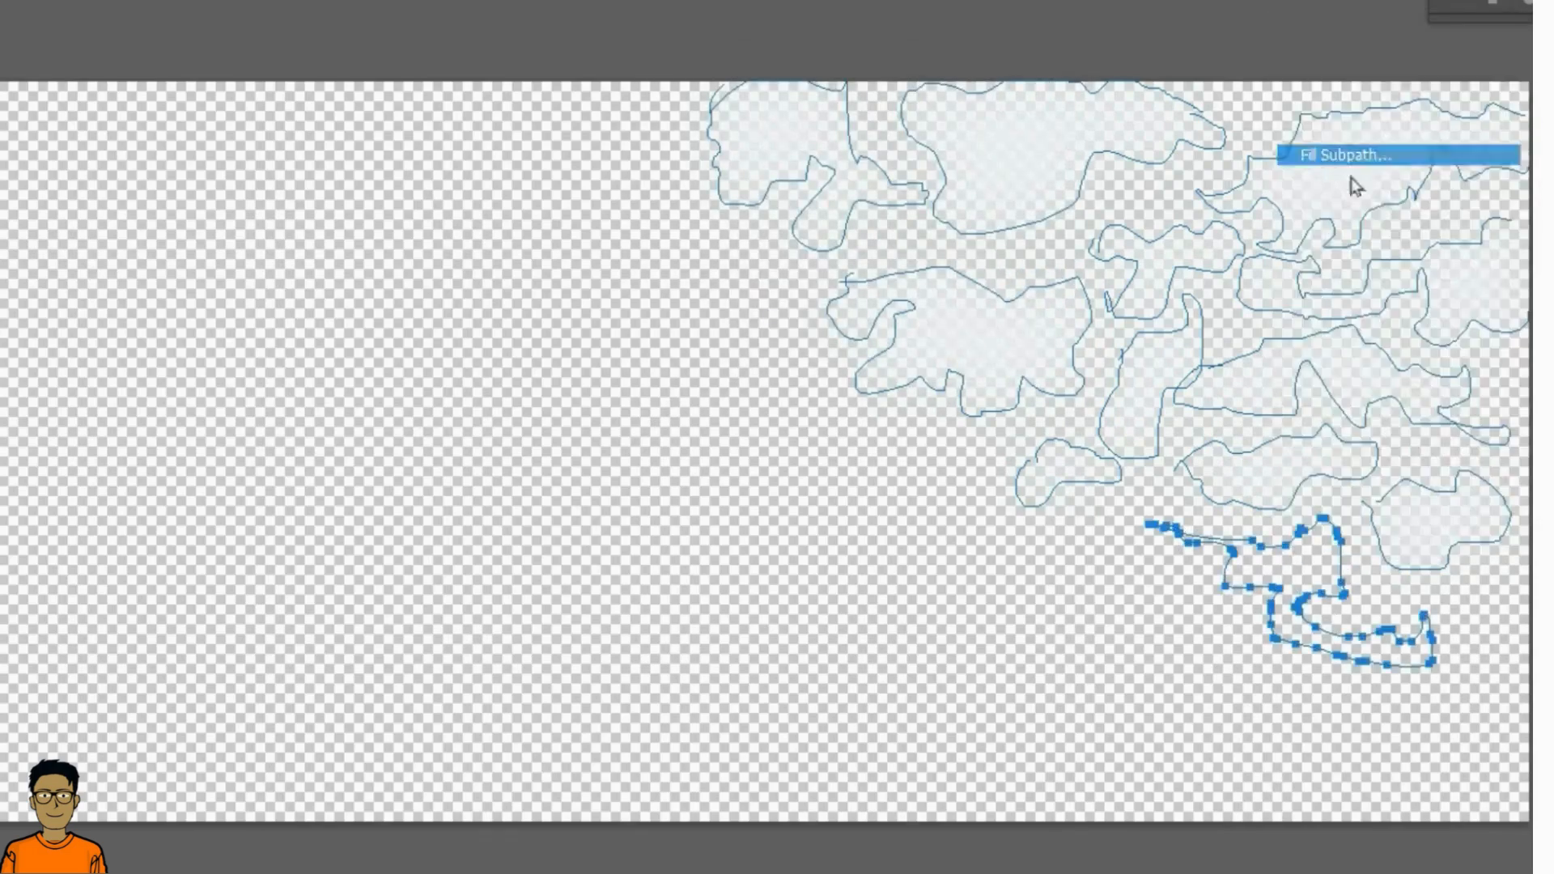
{"action": "left_click", "coordinate": [1048, 145]}
Draw a flat-based cloud outline beneath the very small cloud and fill it with feathered white.
{"action": "mouse_move", "coordinate": [1005, 527]}
{"action": "left_mouse_down"}
{"action": "mouse_move", "coordinate": [1153, 569]}
{"action": "mouse_move", "coordinate": [939, 563]}
{"action": "mouse_move", "coordinate": [999, 525]}
{"action": "left_mouse_up"}
{"action": "right_click", "coordinate": [1019, 581]}
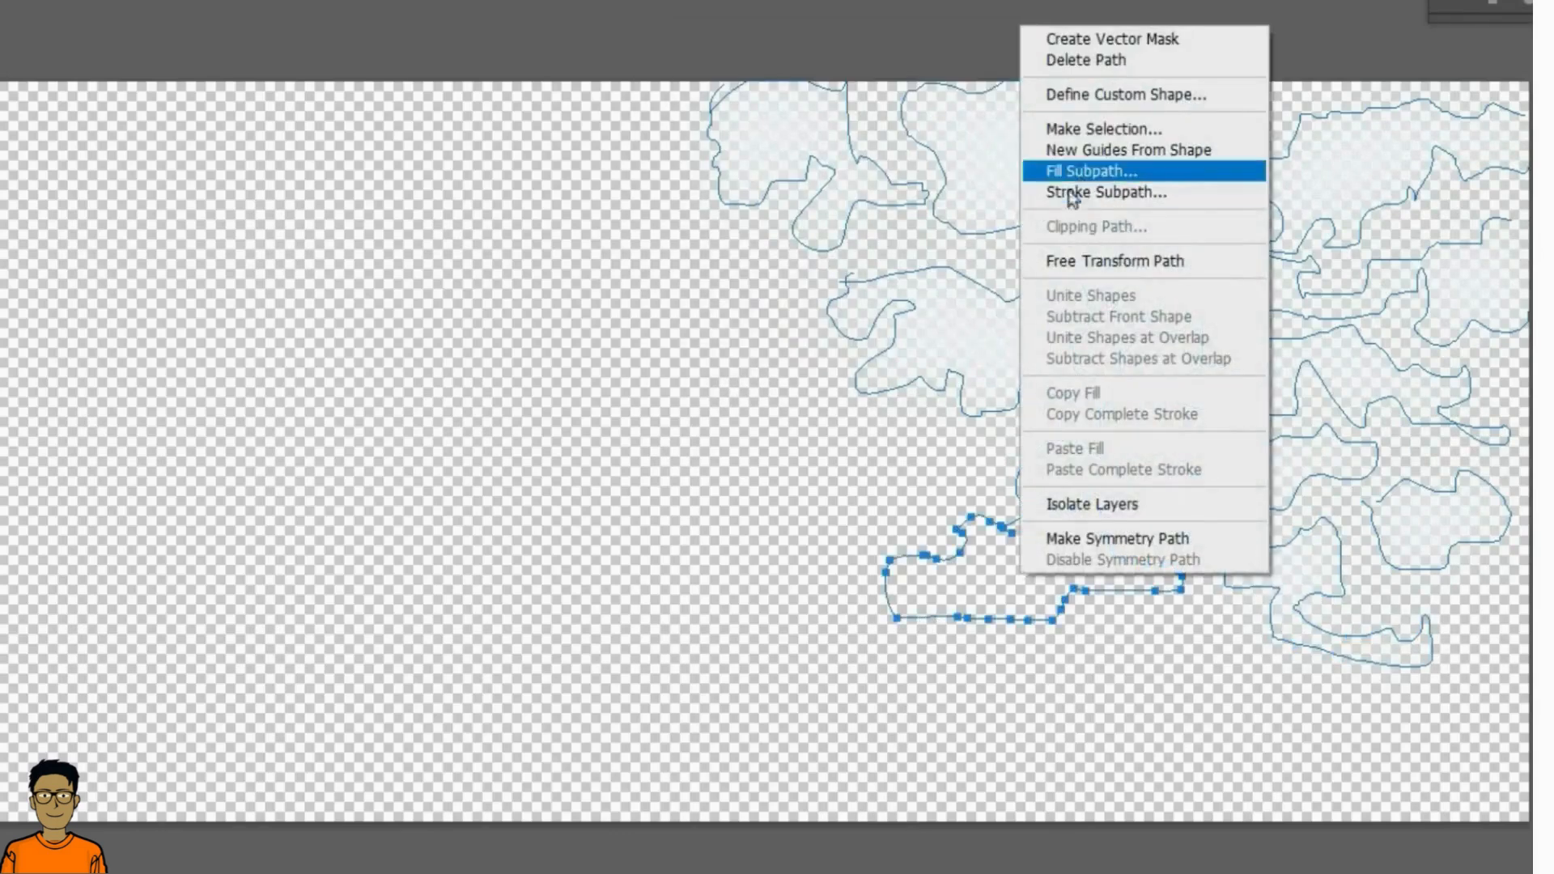
{"action": "left_click", "coordinate": [1076, 168]}
{"action": "left_click", "coordinate": [1026, 101]}
Draw a curling cloud outline near the canvas centre, below the ragged-bottomed cloud, and fill it with feathered white.
{"action": "mouse_move", "coordinate": [793, 467]}
{"action": "left_mouse_down"}
{"action": "mouse_move", "coordinate": [943, 430]}
{"action": "mouse_move", "coordinate": [829, 575]}
{"action": "mouse_move", "coordinate": [898, 453]}
{"action": "left_mouse_up"}
{"action": "right_click", "coordinate": [918, 441]}
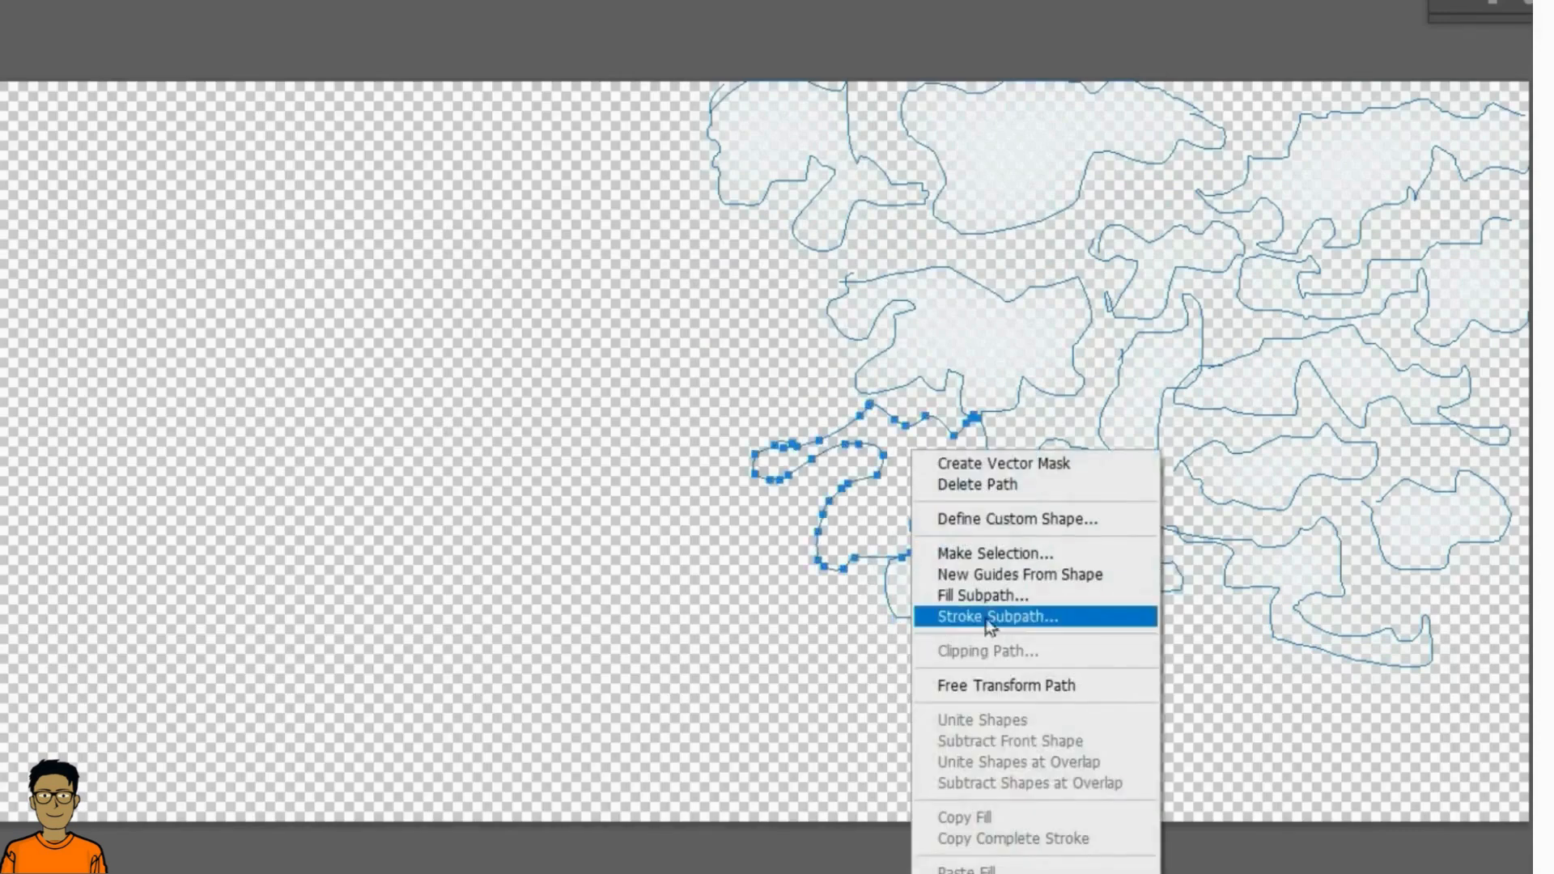
{"action": "left_click", "coordinate": [997, 597]}
{"action": "left_click", "coordinate": [1027, 101]}
Draw a large cloud outline along the upper edge, left of the tailed cloud, and fill it with feathered white.
{"action": "mouse_move", "coordinate": [578, 83]}
{"action": "left_mouse_down"}
{"action": "mouse_move", "coordinate": [691, 129]}
{"action": "mouse_move", "coordinate": [701, 253]}
{"action": "mouse_move", "coordinate": [484, 228]}
{"action": "mouse_move", "coordinate": [496, 94]}
{"action": "mouse_move", "coordinate": [639, 199]}
{"action": "left_mouse_up"}
{"action": "right_click", "coordinate": [639, 199]}
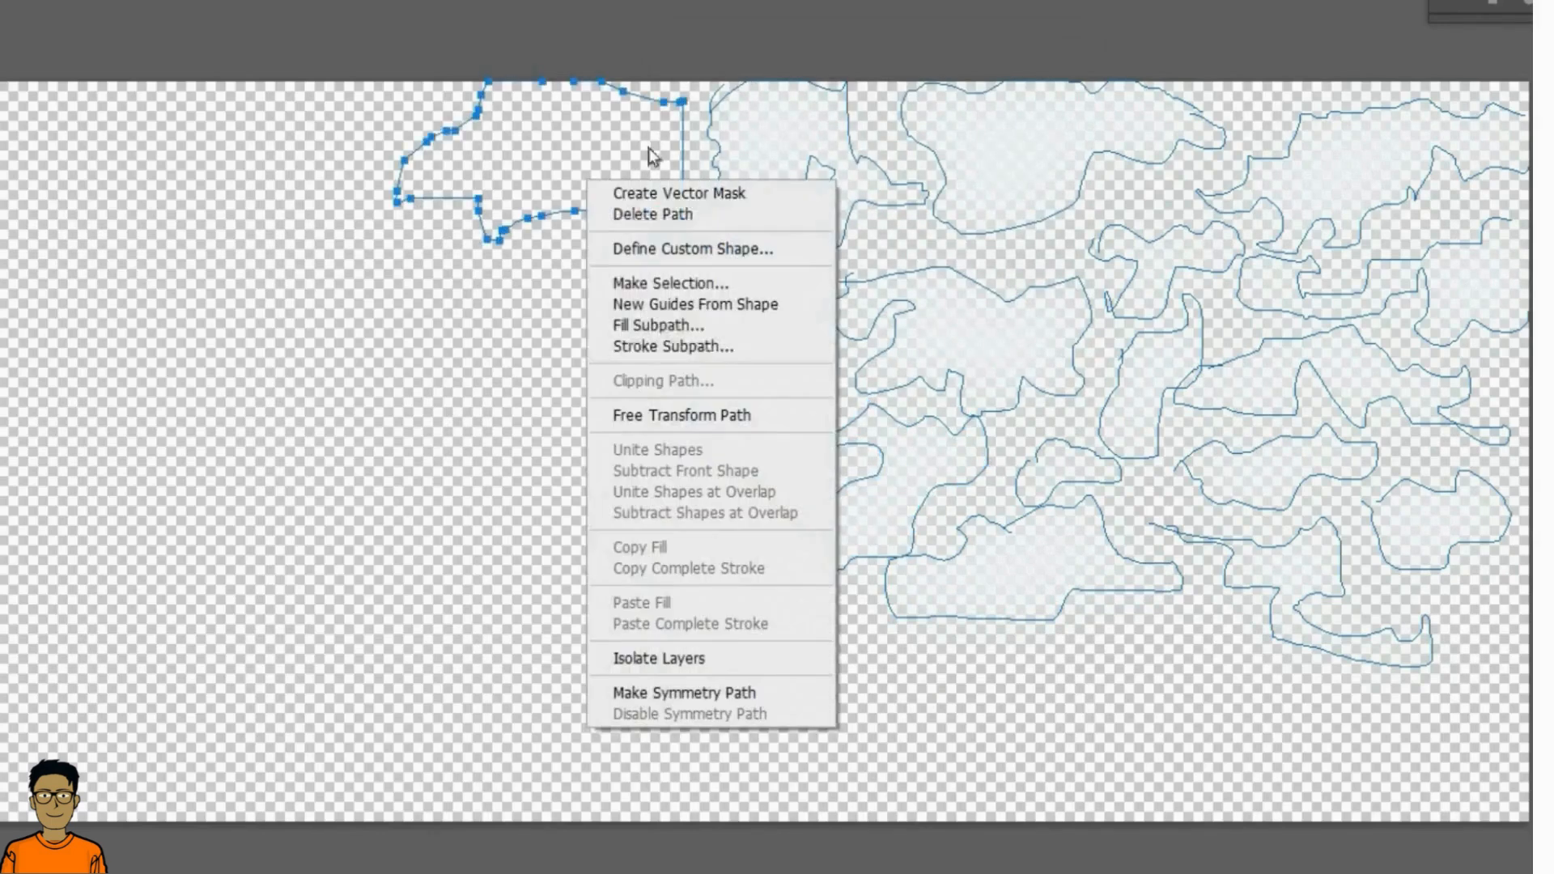
{"action": "left_click", "coordinate": [693, 326]}
{"action": "key", "text": "Return"}
Draw a wide cloud outline with a narrower base below the large upper-edge cloud and fill it with feathered white.
{"action": "mouse_move", "coordinate": [449, 287]}
{"action": "left_mouse_down"}
{"action": "mouse_move", "coordinate": [634, 277]}
{"action": "mouse_move", "coordinate": [530, 434]}
{"action": "mouse_move", "coordinate": [450, 290]}
{"action": "left_mouse_up"}
{"action": "right_click", "coordinate": [463, 328]}
{"action": "left_click", "coordinate": [644, 475]}
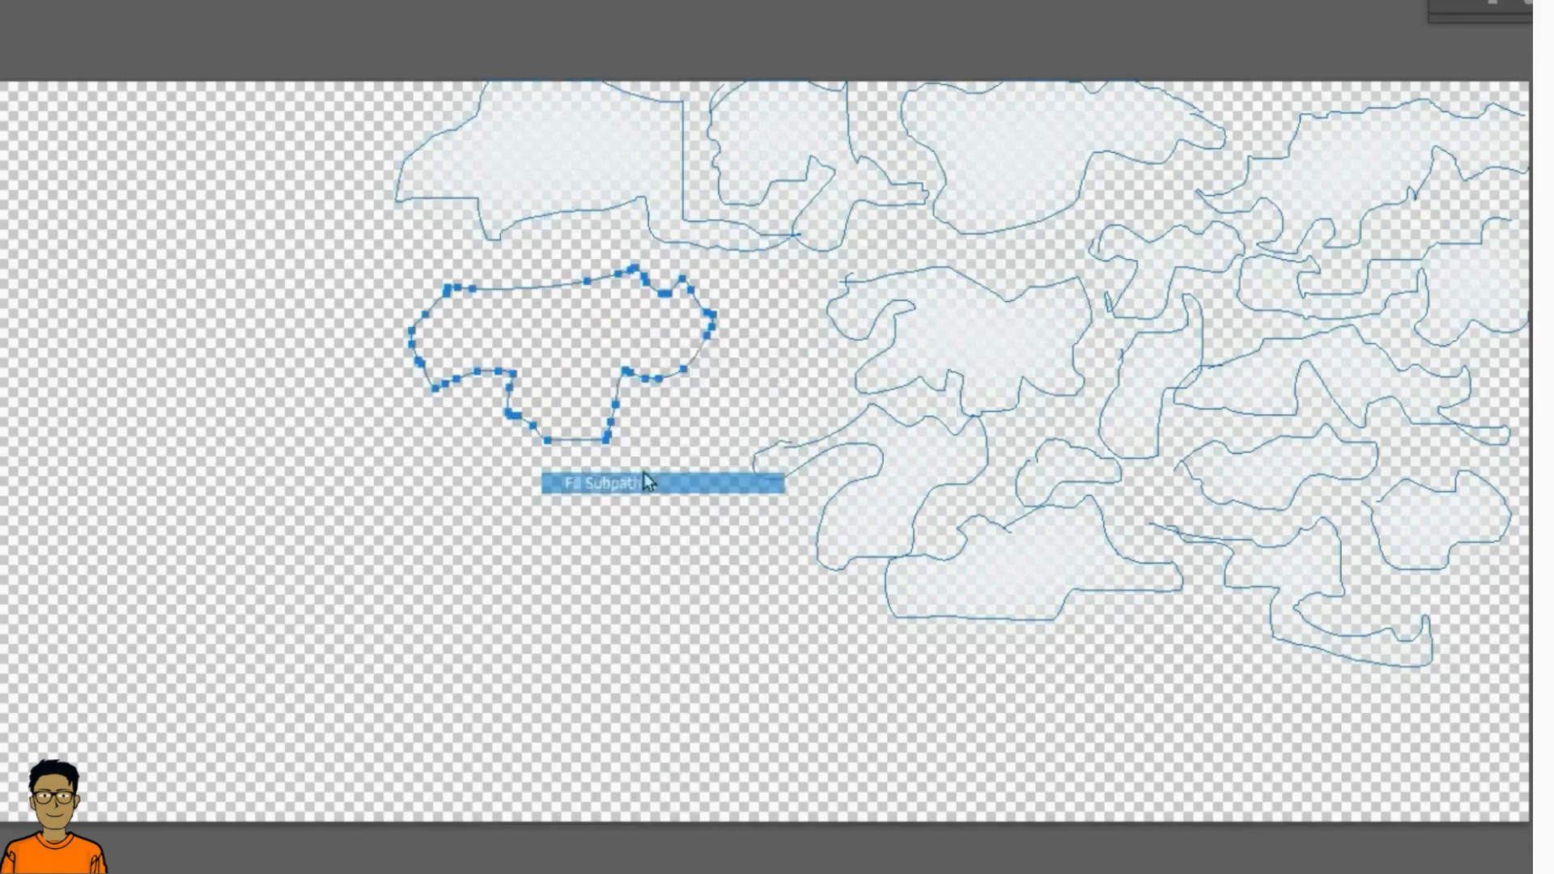
{"action": "key", "text": "Return"}
Draw another cloud outline in the canvas's lower left-centre area and fill it with feathered white.
{"action": "mouse_move", "coordinate": [502, 497]}
{"action": "left_mouse_down"}
{"action": "mouse_move", "coordinate": [621, 497]}
{"action": "mouse_move", "coordinate": [716, 563]}
{"action": "mouse_move", "coordinate": [539, 632]}
{"action": "mouse_move", "coordinate": [483, 506]}
{"action": "left_mouse_up"}
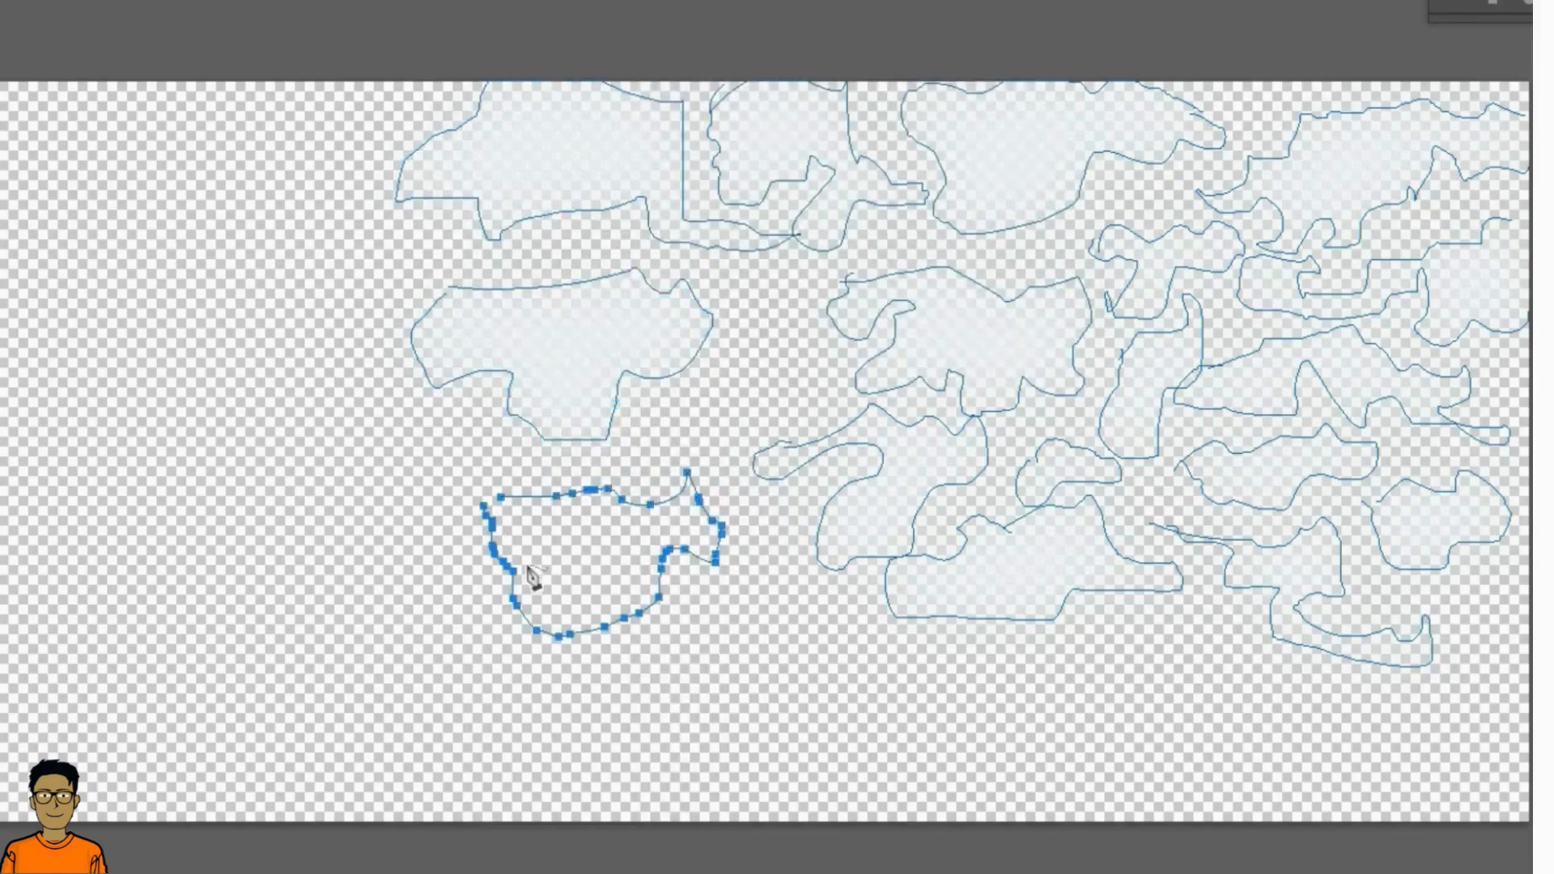
{"action": "right_click", "coordinate": [537, 564]}
{"action": "left_click", "coordinate": [609, 161]}
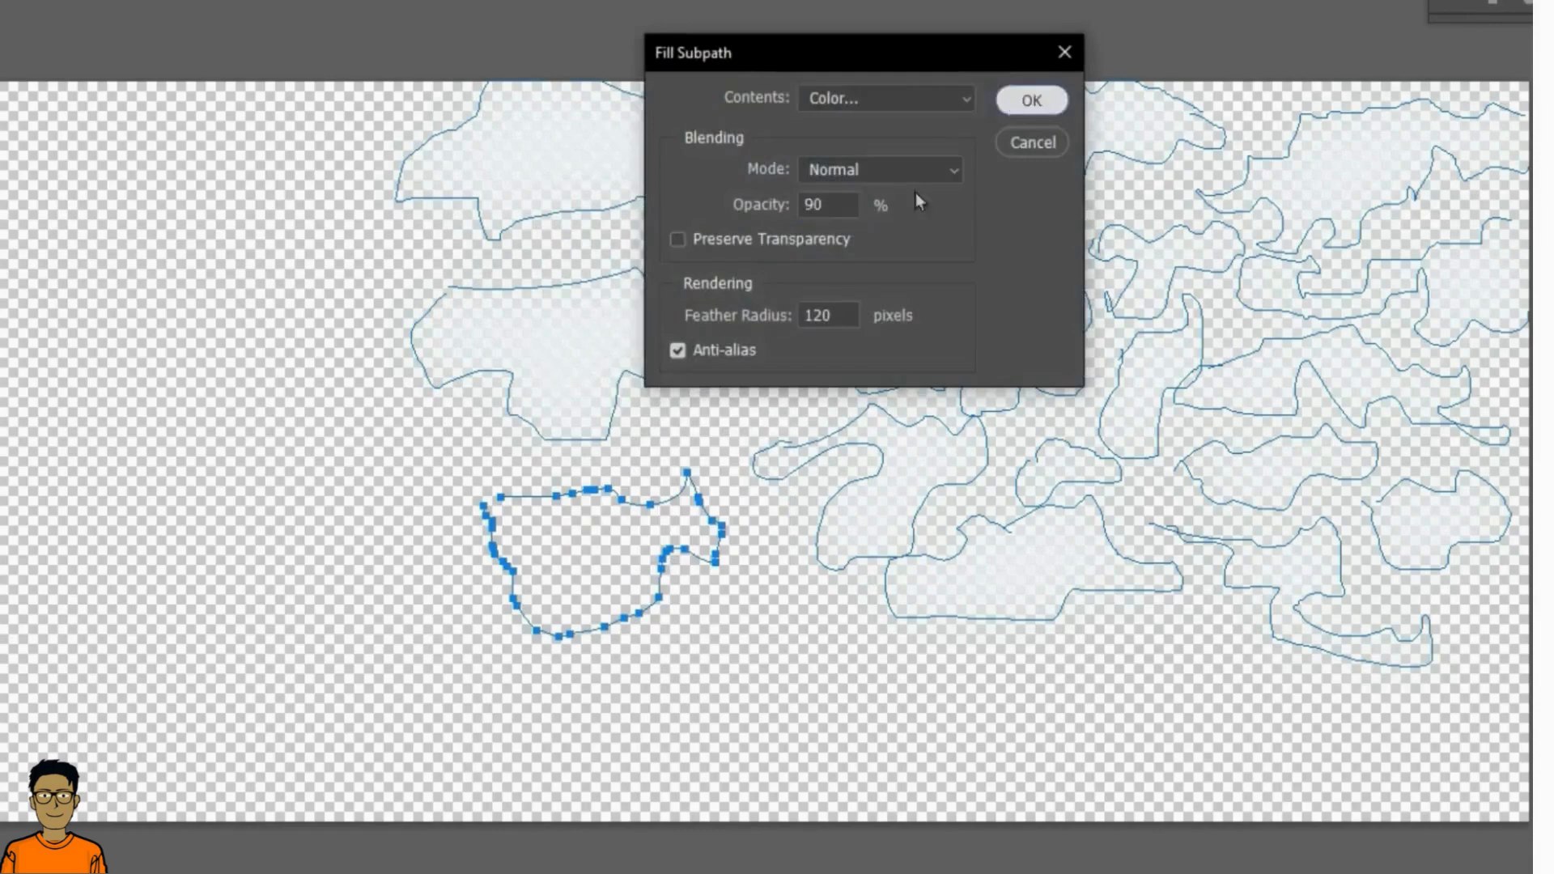
{"action": "key", "text": "Return"}
Draw a large cloud outline across the canvas's upper-left corner and fill it with feathered white.
{"action": "mouse_move", "coordinate": [67, 107]}
{"action": "left_mouse_down"}
{"action": "mouse_move", "coordinate": [217, 126]}
{"action": "mouse_move", "coordinate": [298, 243]}
{"action": "mouse_move", "coordinate": [12, 251]}
{"action": "mouse_move", "coordinate": [72, 105]}
{"action": "left_mouse_up"}
{"action": "right_click", "coordinate": [131, 207]}
{"action": "left_click", "coordinate": [212, 356]}
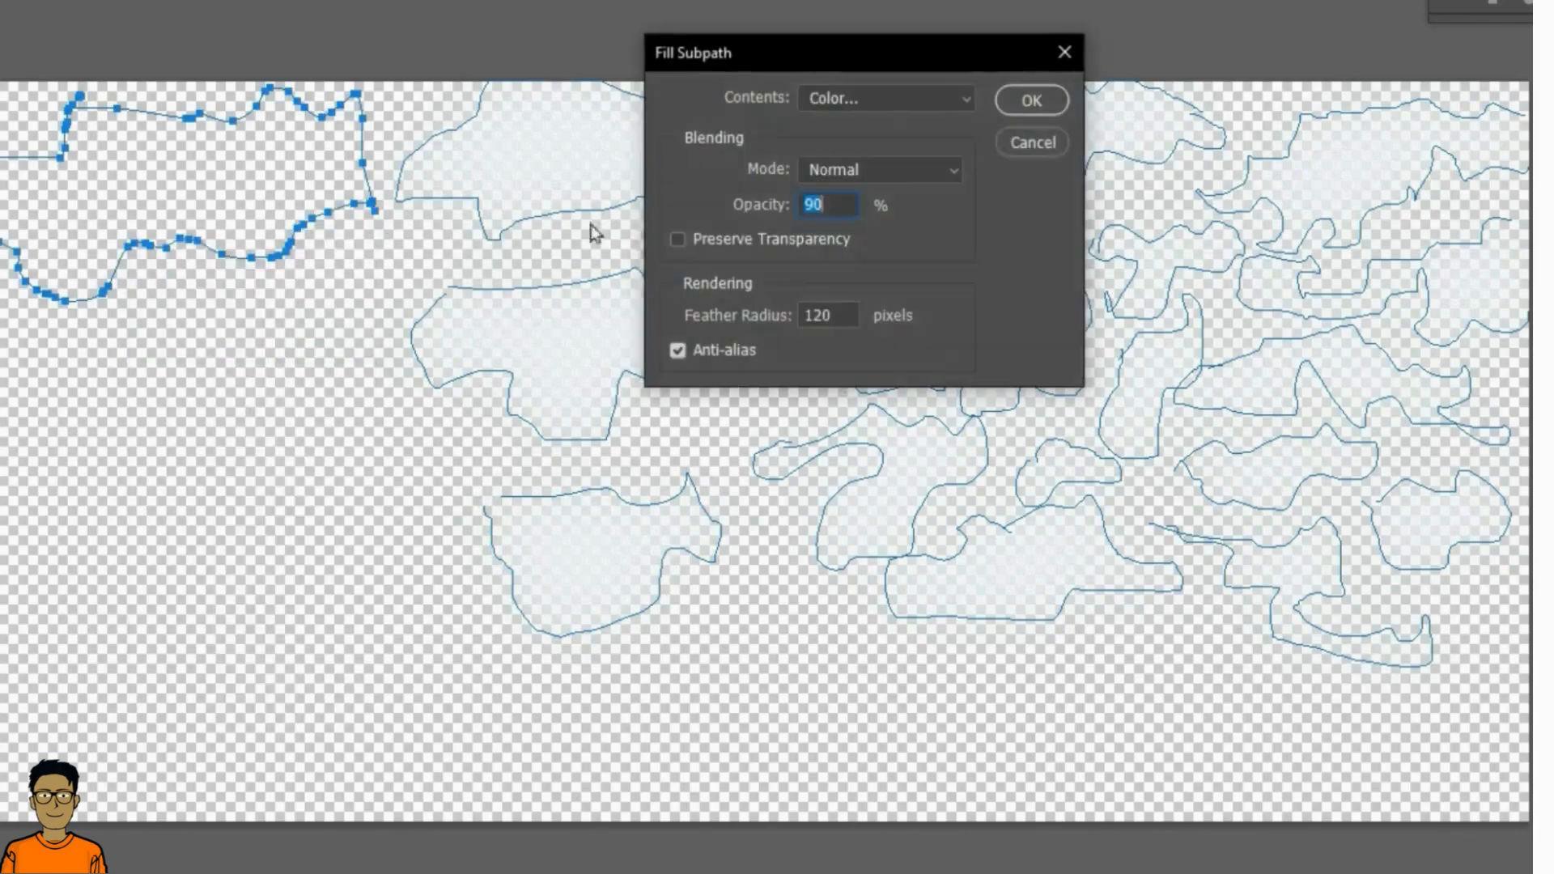
{"action": "key", "text": "Return"}
Draw a cloud outline with a thin right-hand tail below the upper-left cloud and fill it with feathered white.
{"action": "mouse_move", "coordinate": [154, 381]}
{"action": "left_mouse_down"}
{"action": "mouse_move", "coordinate": [344, 276]}
{"action": "mouse_move", "coordinate": [441, 476]}
{"action": "mouse_move", "coordinate": [317, 409]}
{"action": "mouse_move", "coordinate": [208, 403]}
{"action": "mouse_move", "coordinate": [188, 361]}
{"action": "left_mouse_up"}
{"action": "right_click", "coordinate": [298, 348]}
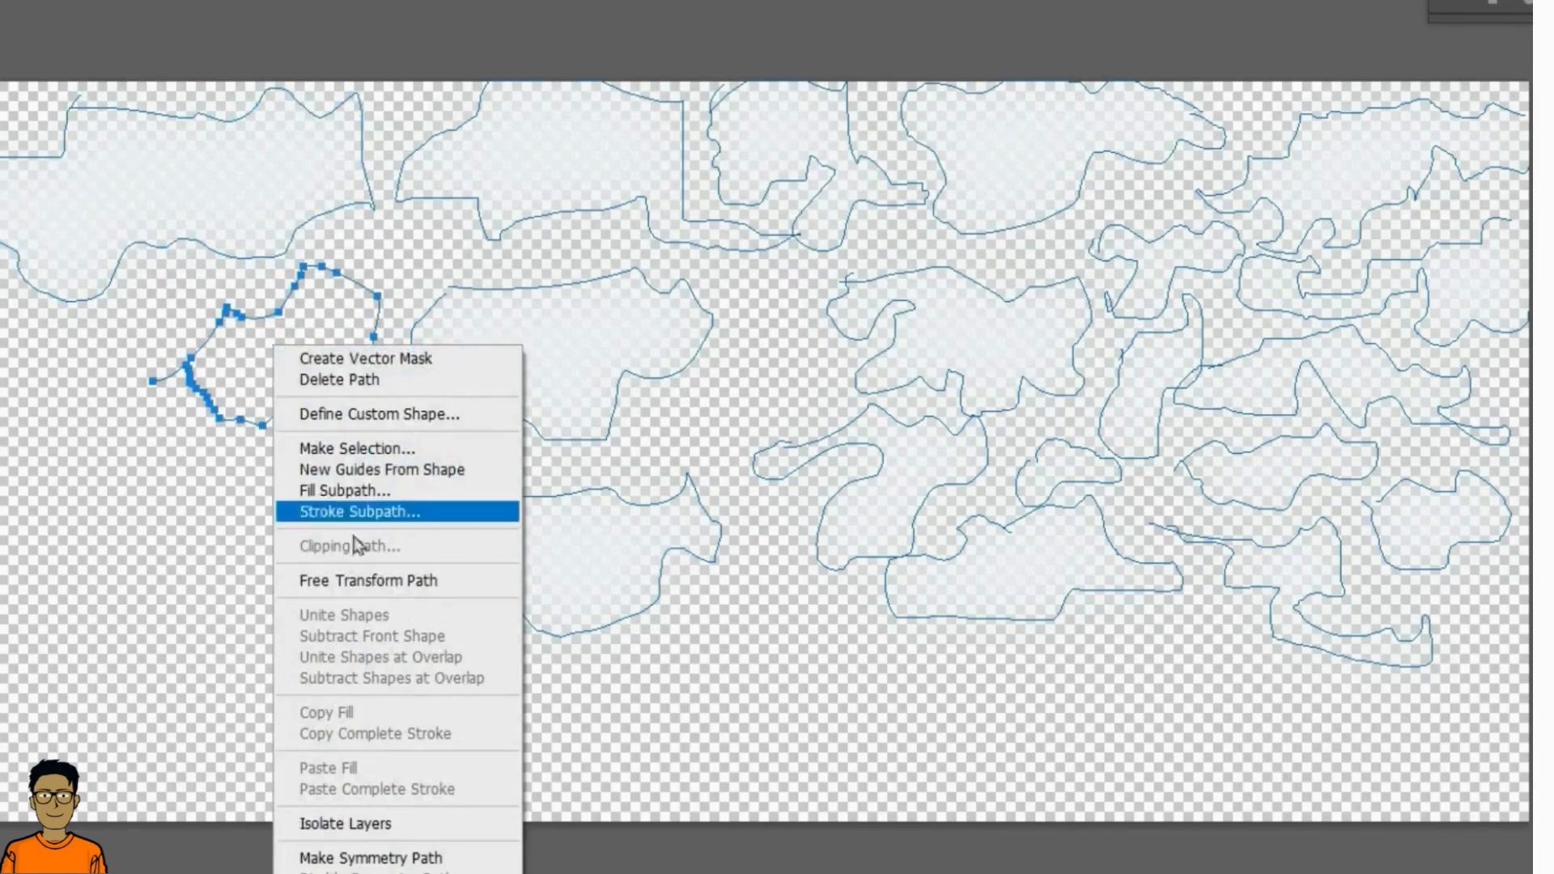
{"action": "left_click", "coordinate": [356, 487]}
{"action": "left_click", "coordinate": [1031, 100]}
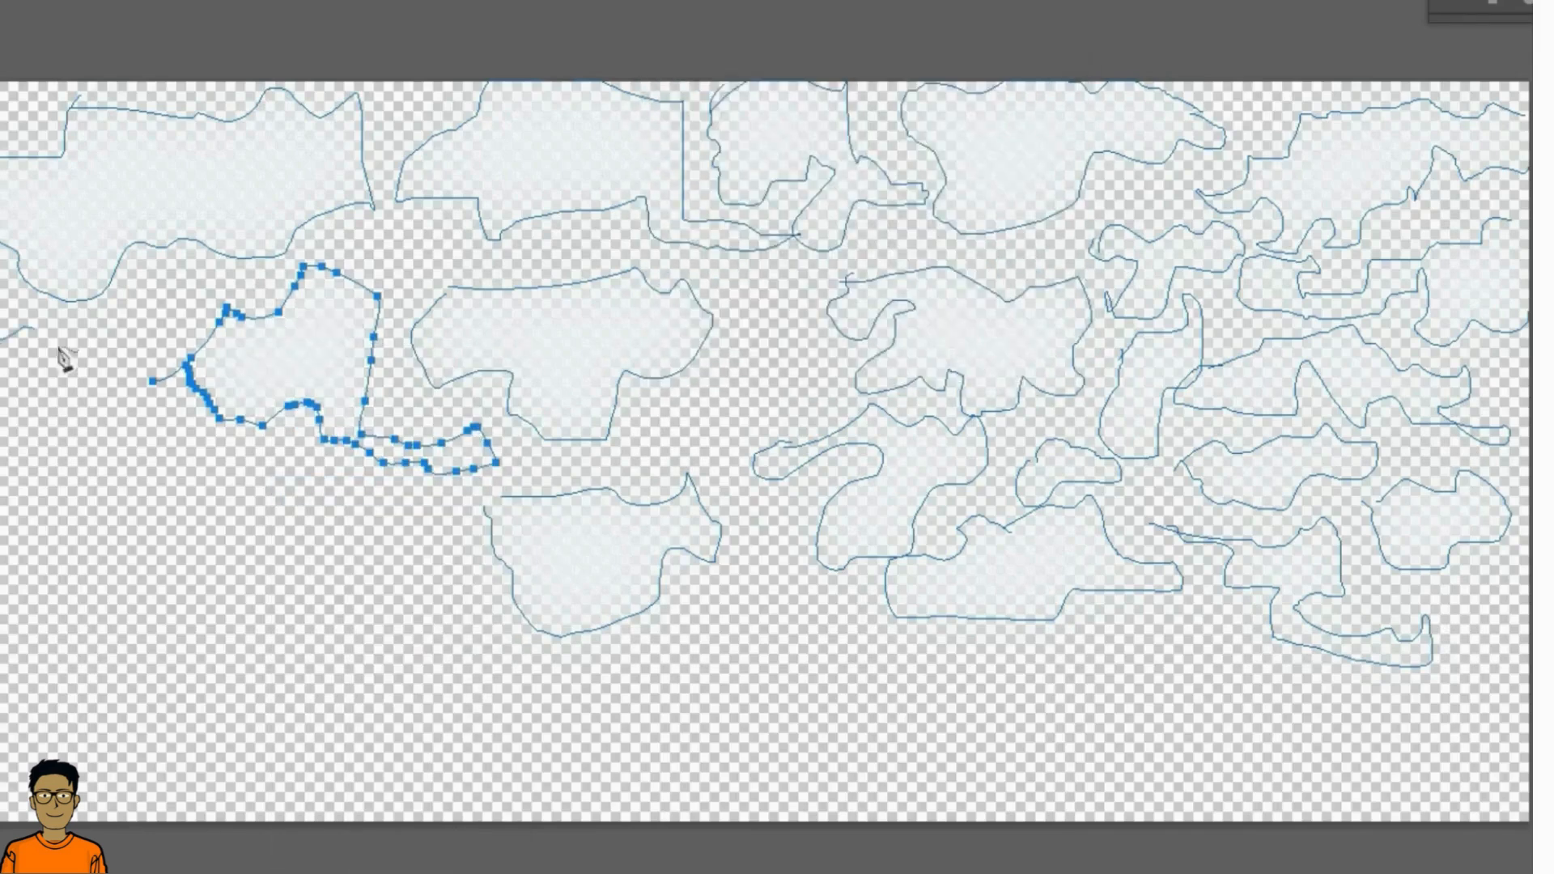
Draw a cloud outline at the canvas's left edge, beside the tailed cloud, and fill it with feathered white.
{"action": "mouse_move", "coordinate": [65, 358]}
{"action": "left_mouse_down"}
{"action": "mouse_move", "coordinate": [188, 362]}
{"action": "mouse_move", "coordinate": [4, 466]}
{"action": "left_mouse_up"}
{"action": "right_click", "coordinate": [154, 358]}
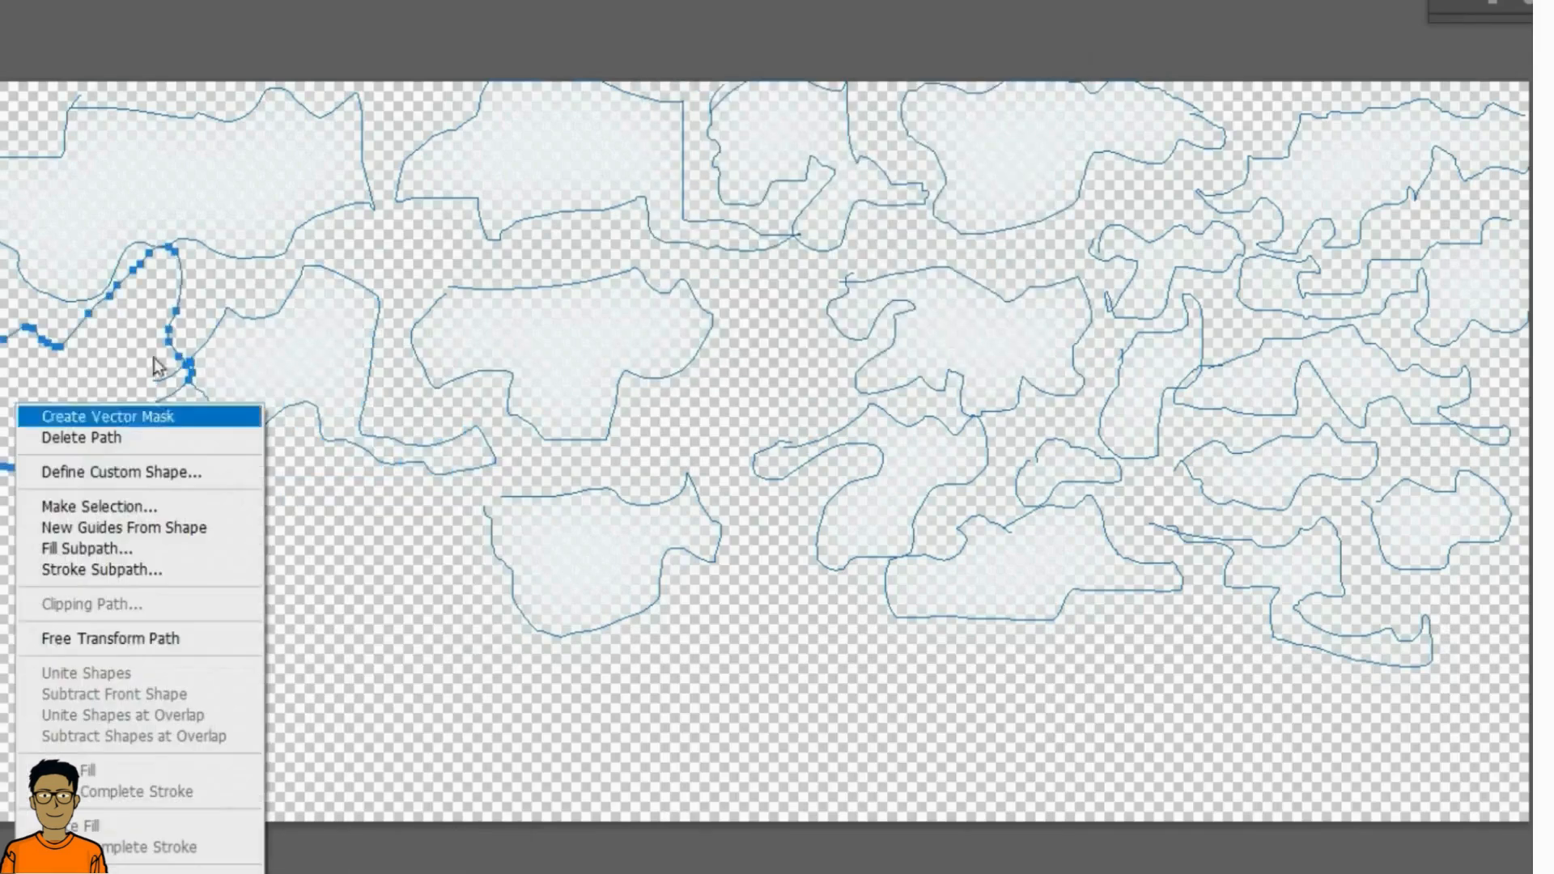
{"action": "left_click", "coordinate": [109, 548]}
{"action": "left_click", "coordinate": [1030, 101]}
Draw a wide cloud outline across the canvas's lower-left area and fill it with white at 90% opacity and a 120-pixel feather.
{"action": "mouse_move", "coordinate": [41, 511]}
{"action": "left_mouse_down"}
{"action": "mouse_move", "coordinate": [331, 489]}
{"action": "mouse_move", "coordinate": [326, 663]}
{"action": "mouse_move", "coordinate": [4, 688]}
{"action": "mouse_move", "coordinate": [44, 511]}
{"action": "left_mouse_up"}
{"action": "right_click", "coordinate": [95, 571]}
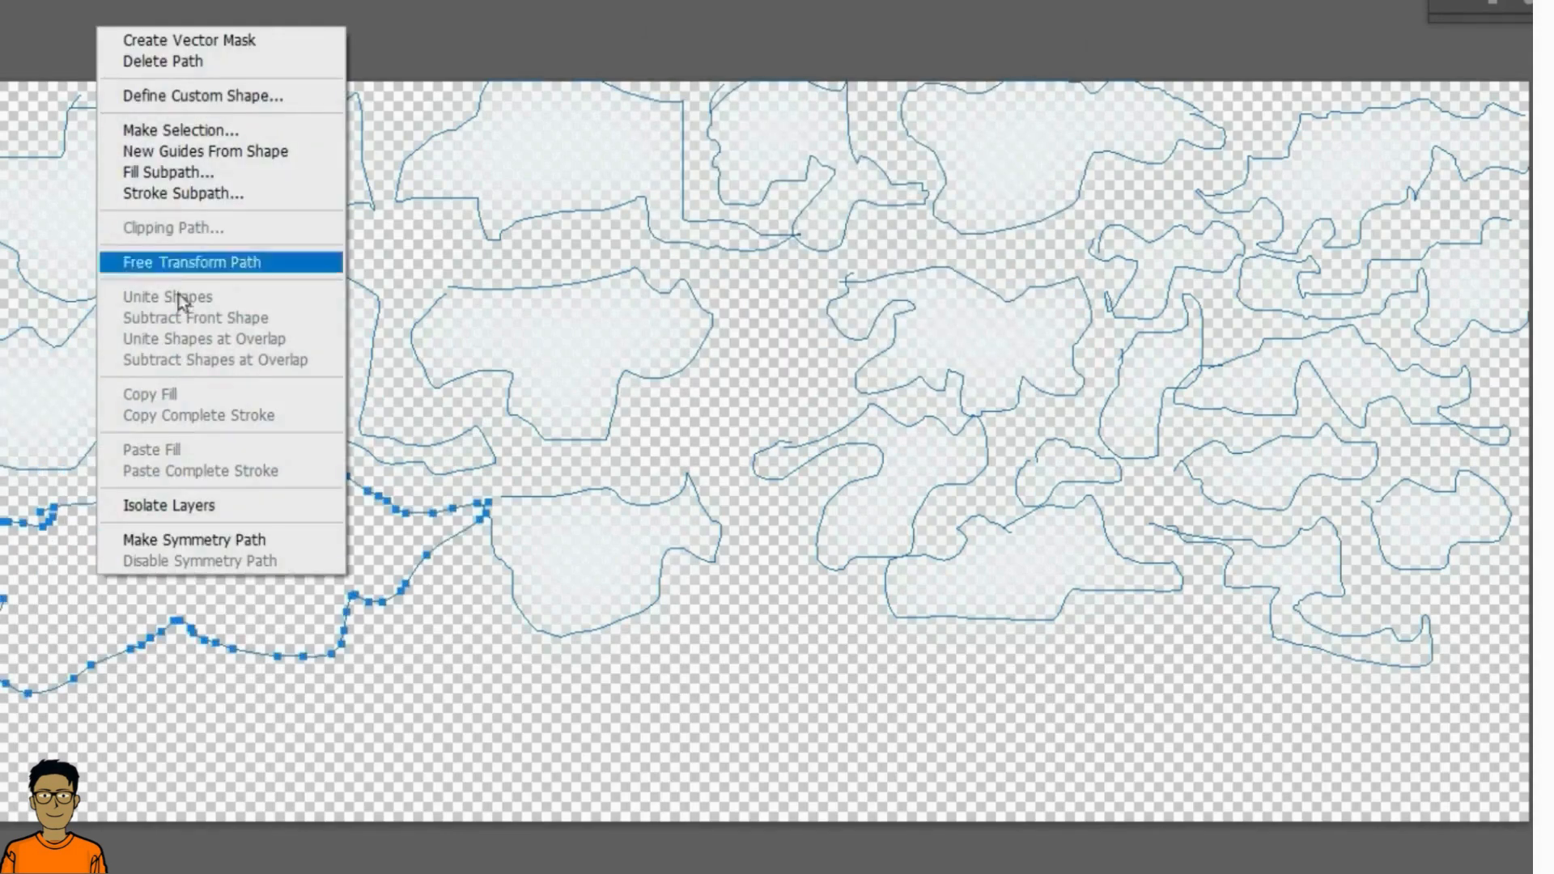
{"action": "left_click", "coordinate": [186, 171]}
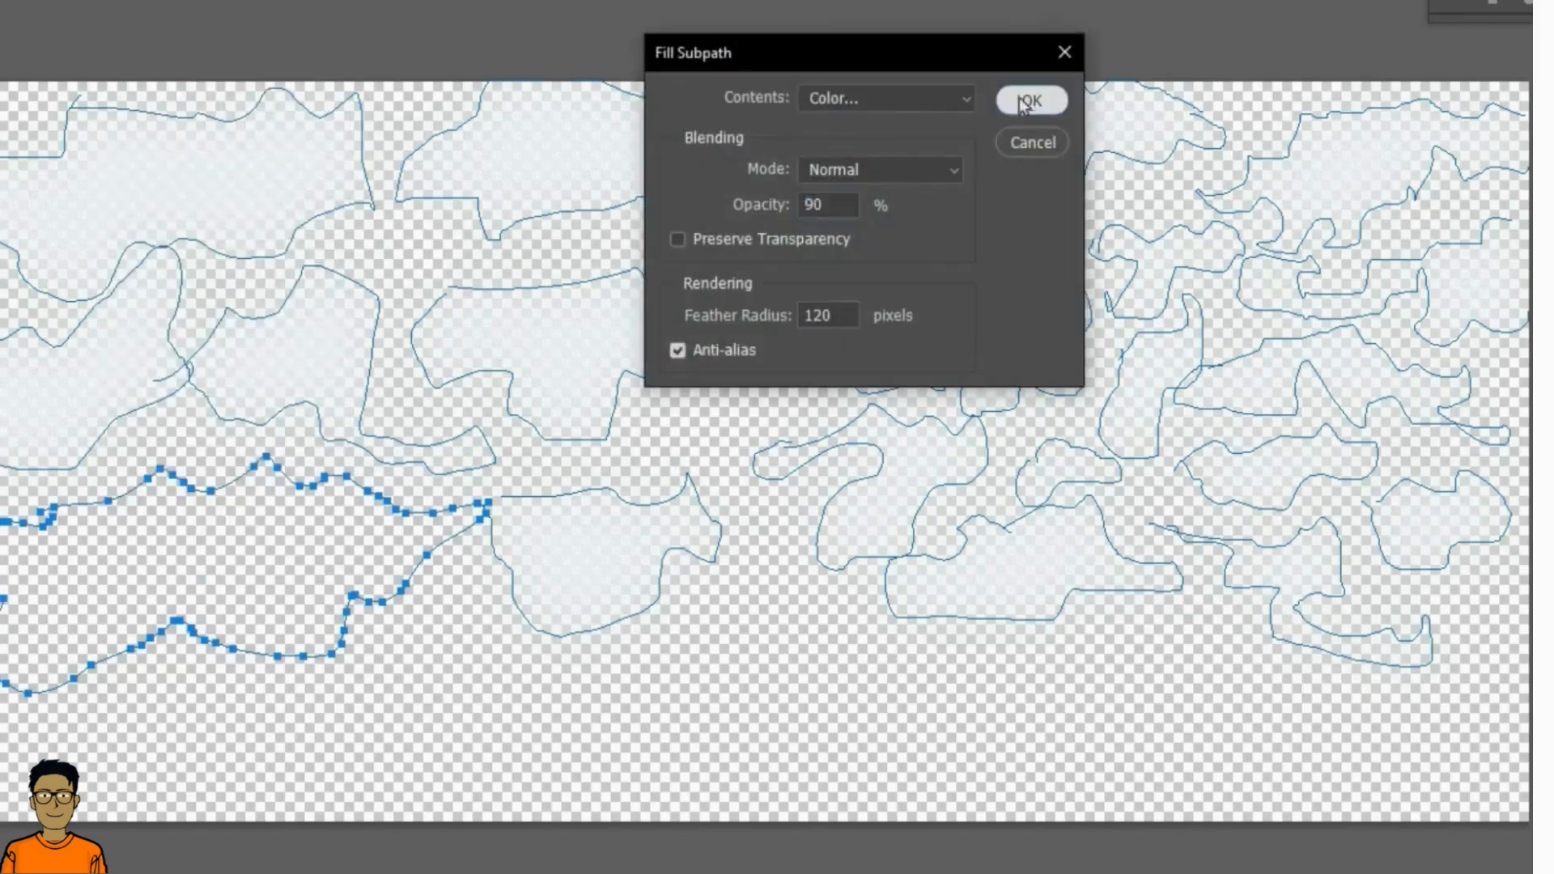
{"action": "left_click", "coordinate": [1030, 100]}
Draw a small two-lobed outline bridging the gap between the two left middle-row clouds and fill it with feathered white.
{"action": "mouse_move", "coordinate": [388, 295]}
{"action": "left_mouse_down"}
{"action": "mouse_move", "coordinate": [535, 366]}
{"action": "mouse_move", "coordinate": [391, 444]}
{"action": "left_mouse_up"}
{"action": "right_click", "coordinate": [409, 338]}
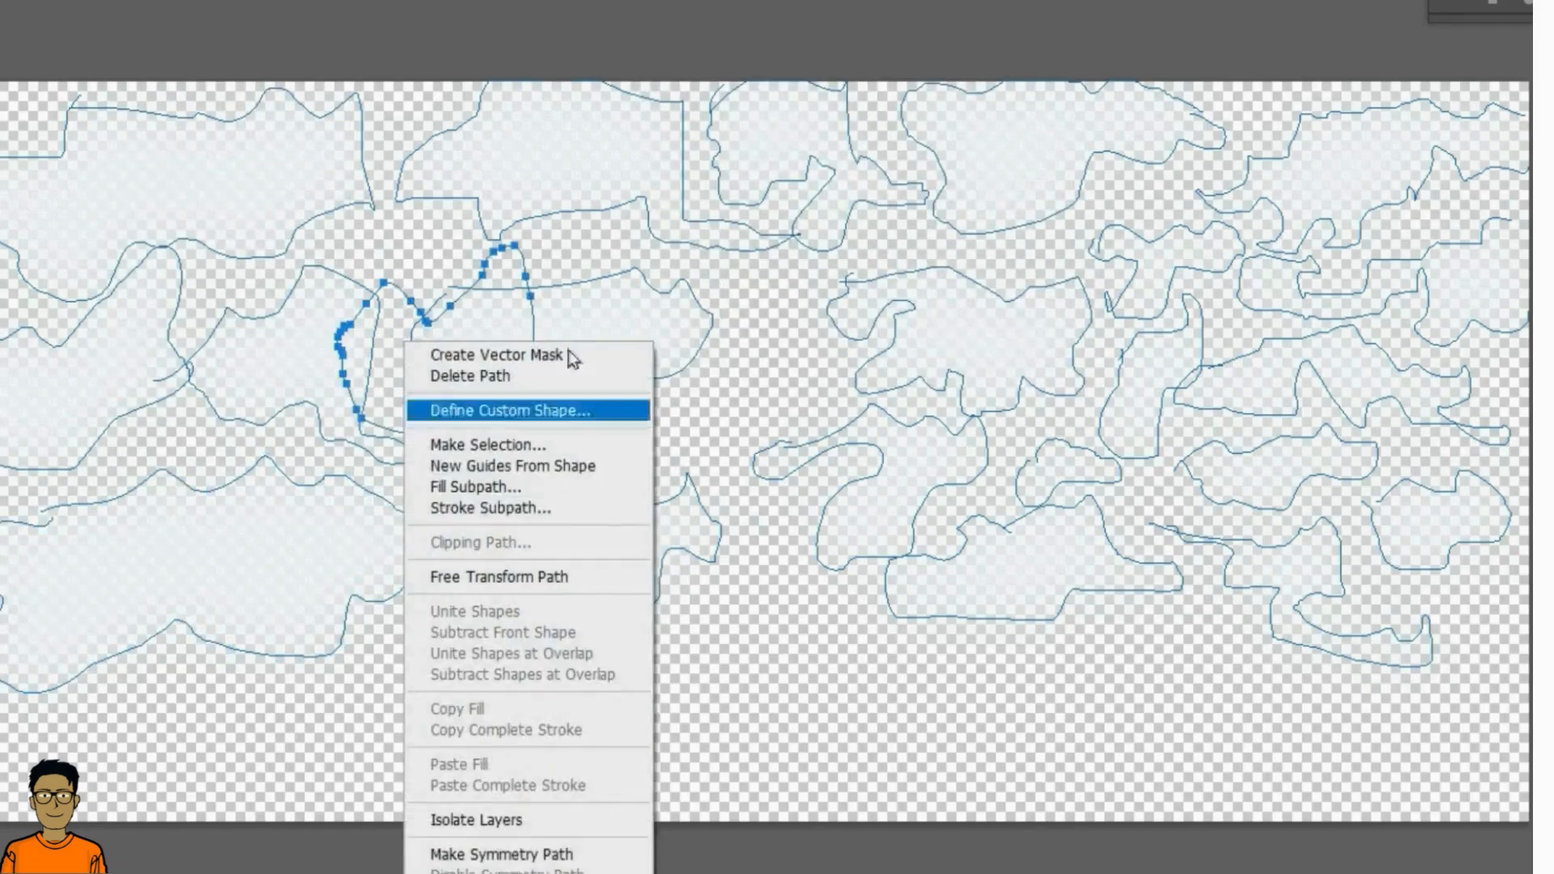
{"action": "left_click", "coordinate": [478, 463]}
{"action": "right_click", "coordinate": [443, 367]}
{"action": "left_click", "coordinate": [496, 516]}
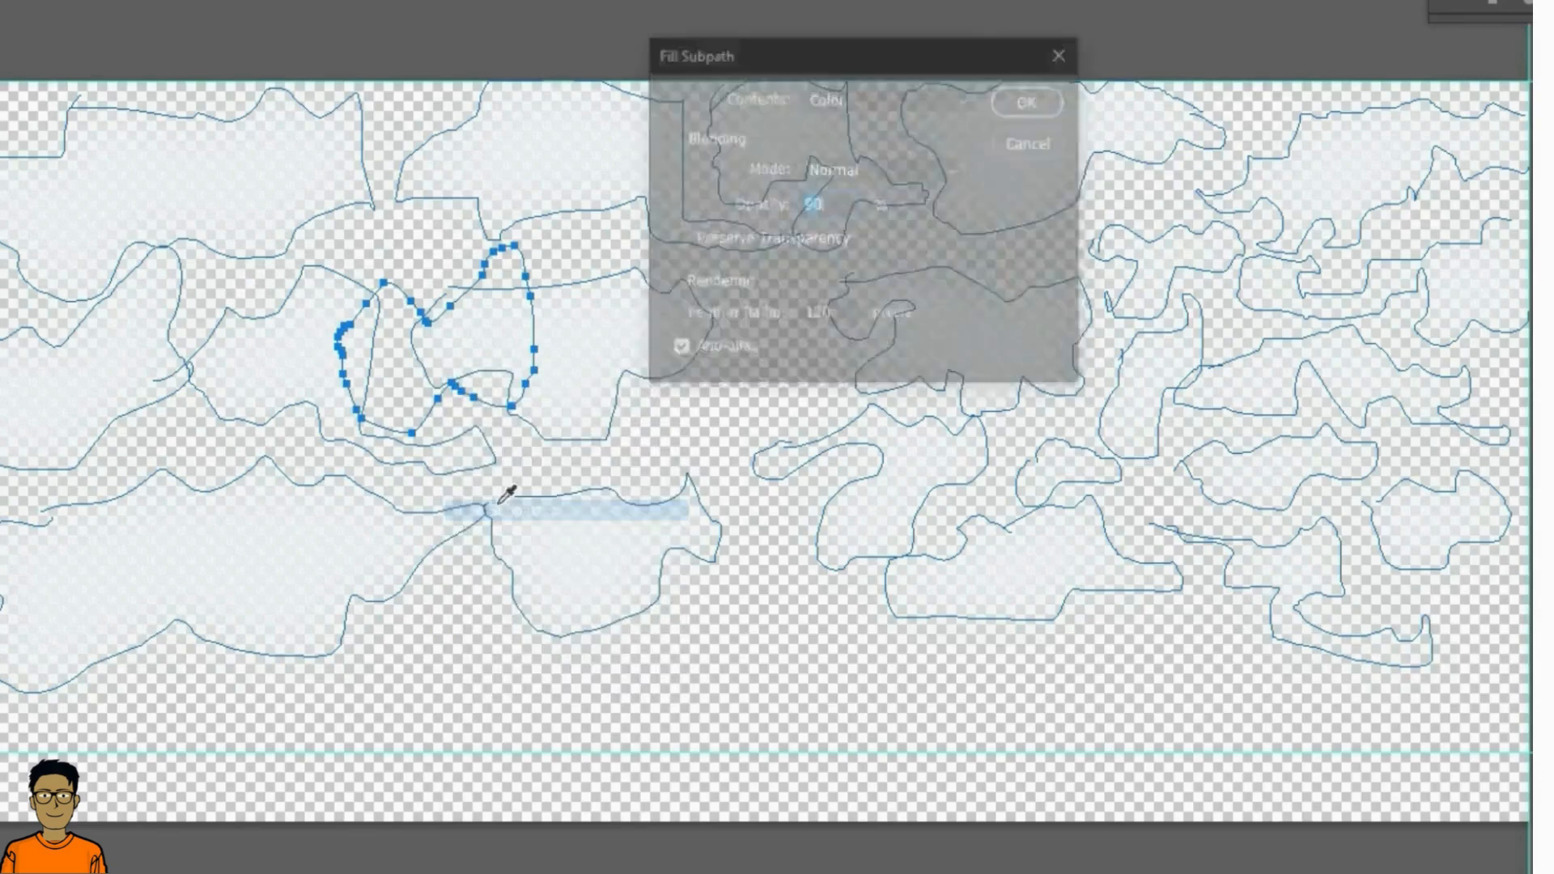
{"action": "left_click", "coordinate": [1032, 102]}
Draw a long horizontal cloud outline bridging the gap between the centre clouds and fill it with feathered white.
{"action": "mouse_move", "coordinate": [627, 441]}
{"action": "left_mouse_down"}
{"action": "mouse_move", "coordinate": [944, 399]}
{"action": "mouse_move", "coordinate": [616, 437]}
{"action": "left_mouse_up"}
{"action": "right_click", "coordinate": [758, 422]}
{"action": "left_click", "coordinate": [827, 566]}
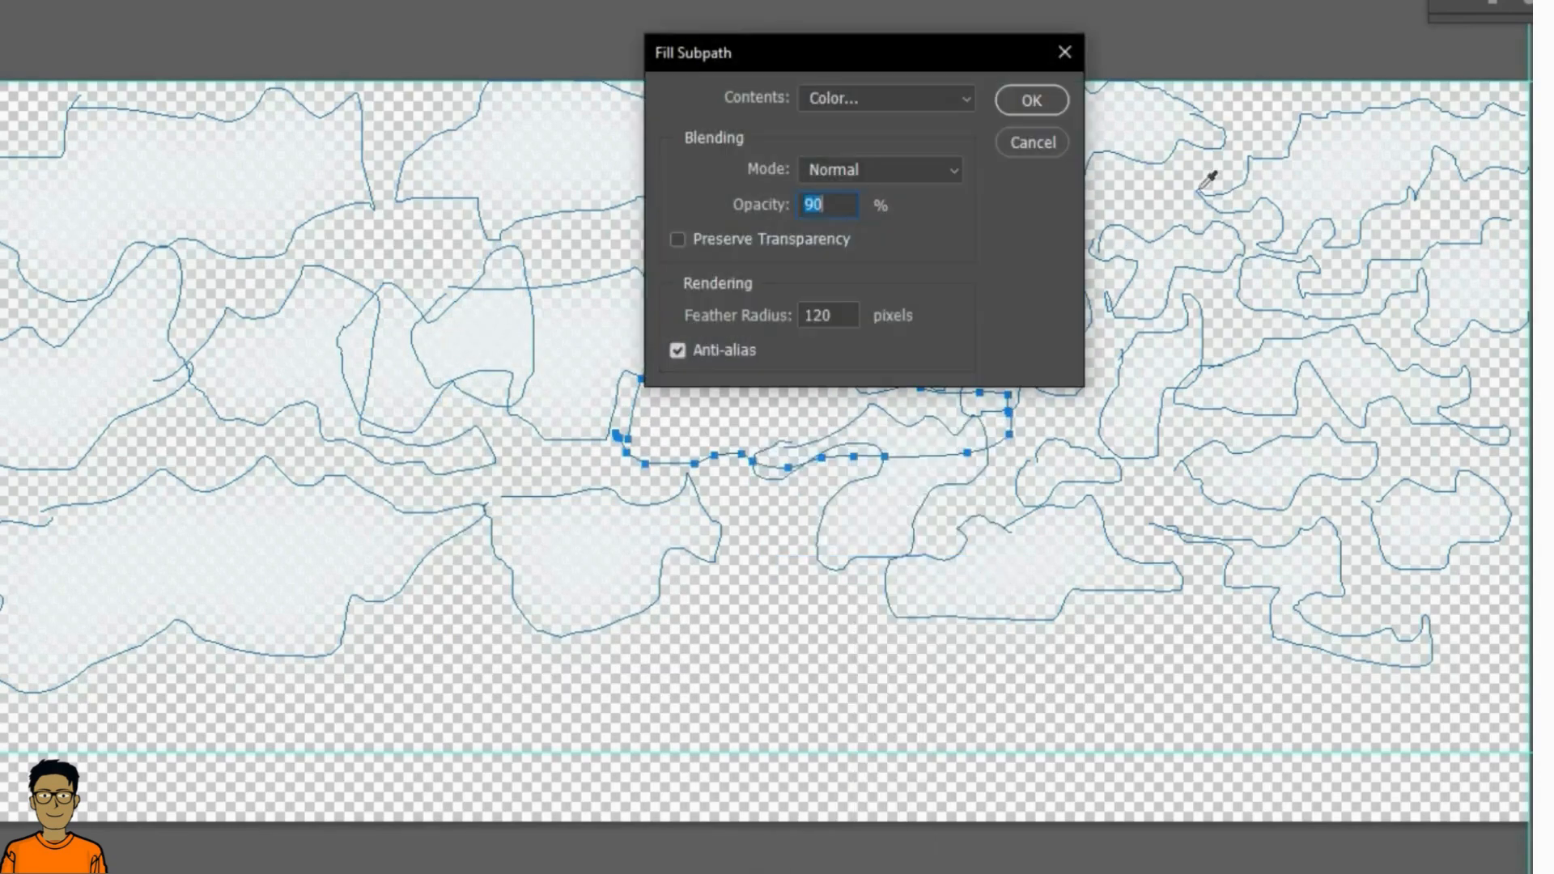
{"action": "key", "text": "Return"}
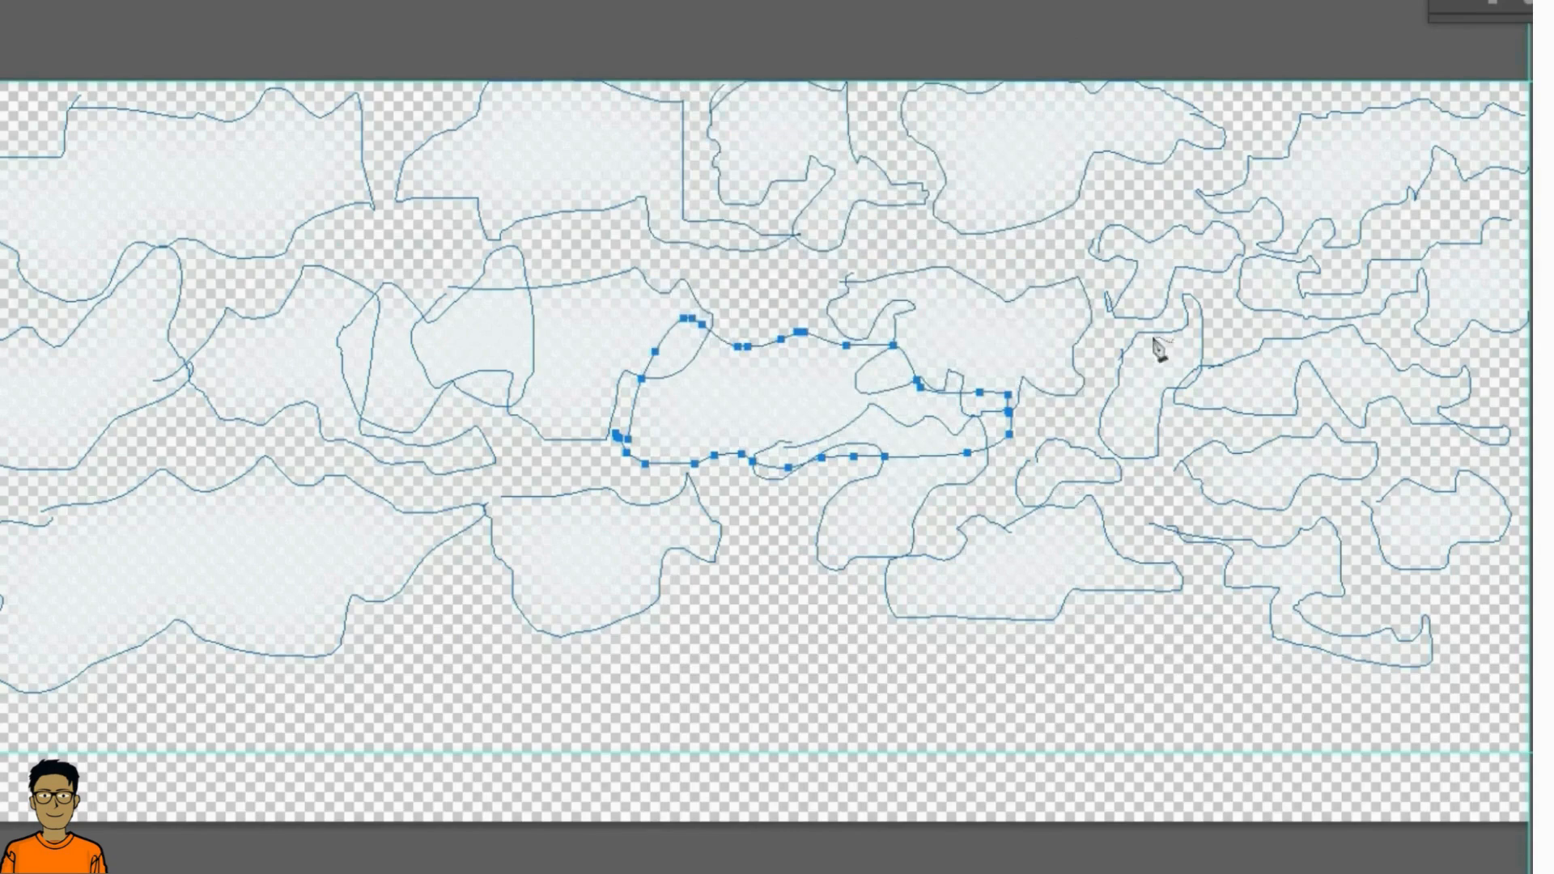
Draw a cloud outline in the gap right of centre, and delete the path along with all earlier cloud outlines.
{"action": "mouse_move", "coordinate": [1052, 231]}
{"action": "left_mouse_down"}
{"action": "mouse_move", "coordinate": [1259, 219]}
{"action": "mouse_move", "coordinate": [1005, 250]}
{"action": "mouse_move", "coordinate": [1032, 222]}
{"action": "left_mouse_up"}
{"action": "right_click", "coordinate": [1123, 267]}
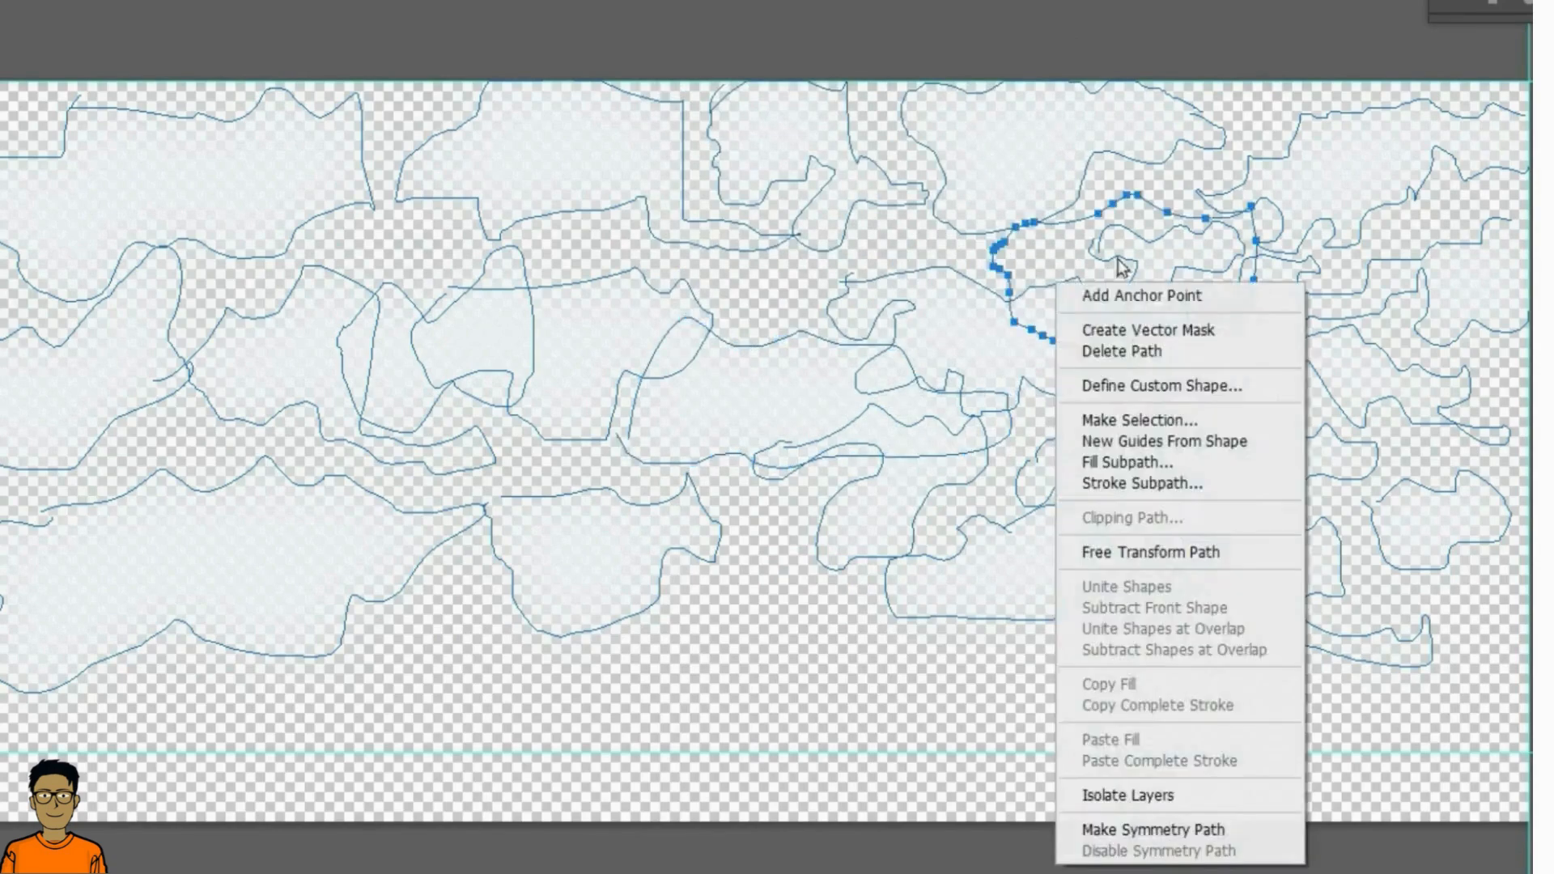
{"action": "left_click", "coordinate": [1124, 352]}
Draw a new cloud outline in the gap right of centre and fill it with white at 90% opacity and a 120-pixel feather.
{"action": "mouse_move", "coordinate": [968, 290]}
{"action": "left_mouse_down"}
{"action": "mouse_move", "coordinate": [1221, 211]}
{"action": "mouse_move", "coordinate": [1107, 349]}
{"action": "mouse_move", "coordinate": [971, 288]}
{"action": "left_mouse_up"}
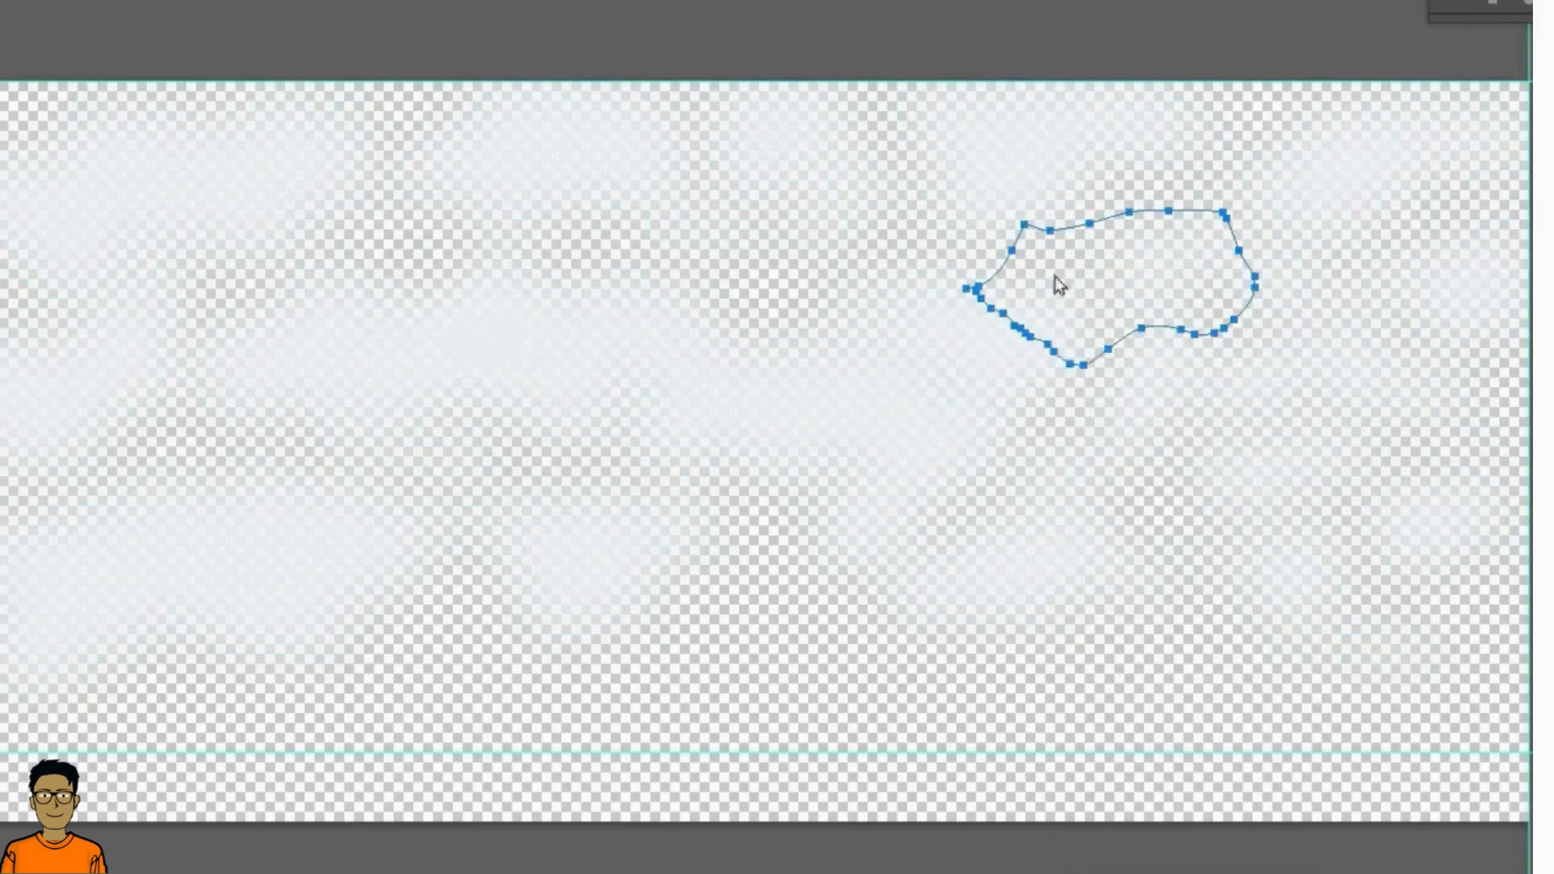
{"action": "right_click", "coordinate": [1055, 275]}
{"action": "left_click", "coordinate": [1152, 421]}
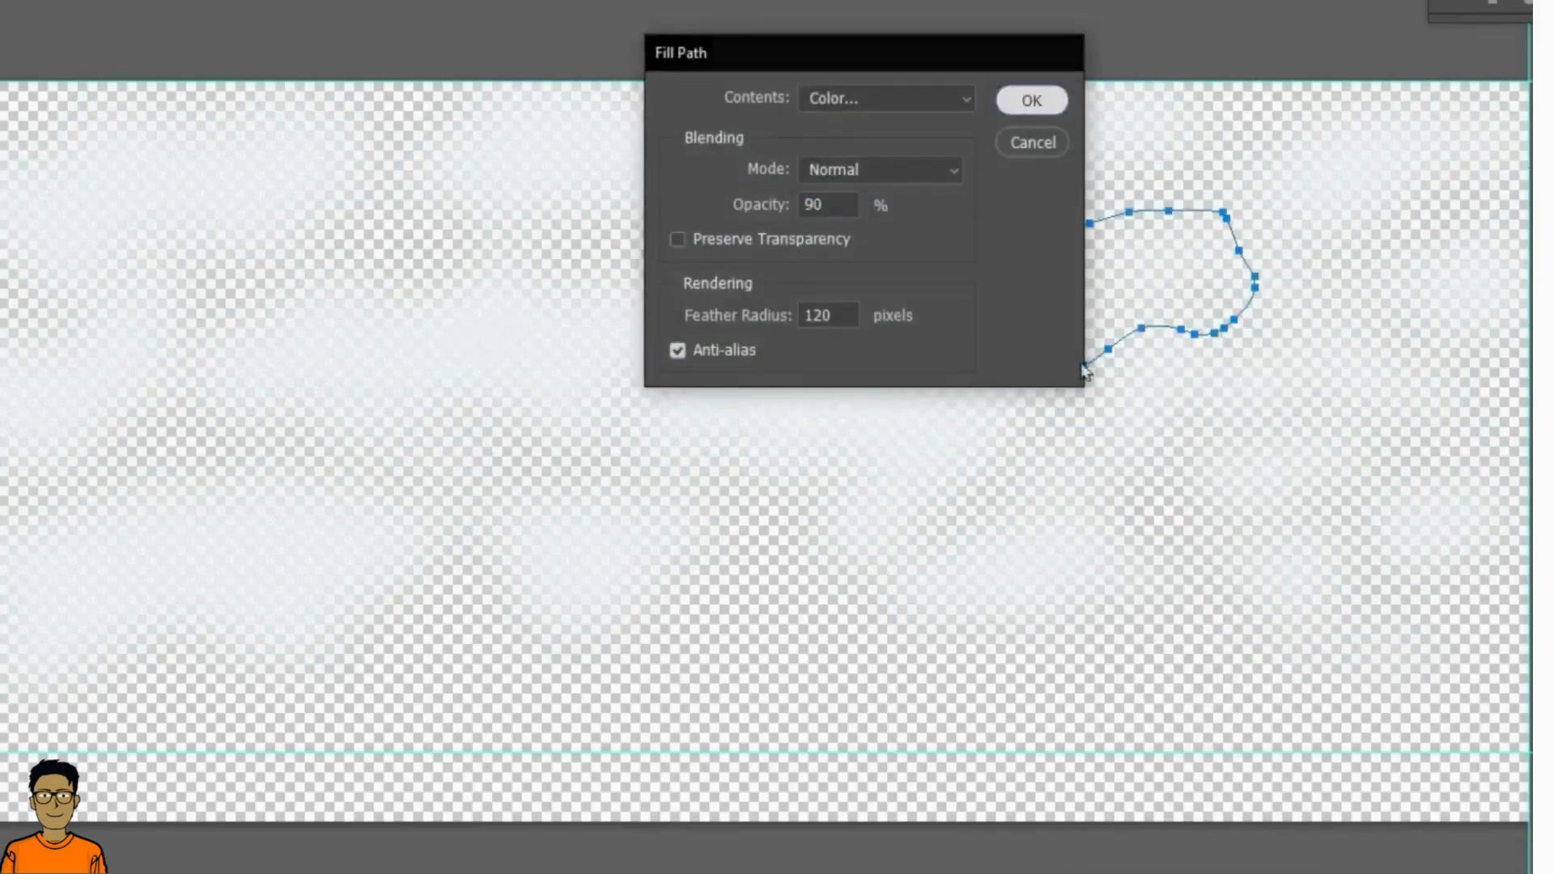
{"action": "left_click", "coordinate": [1031, 98]}
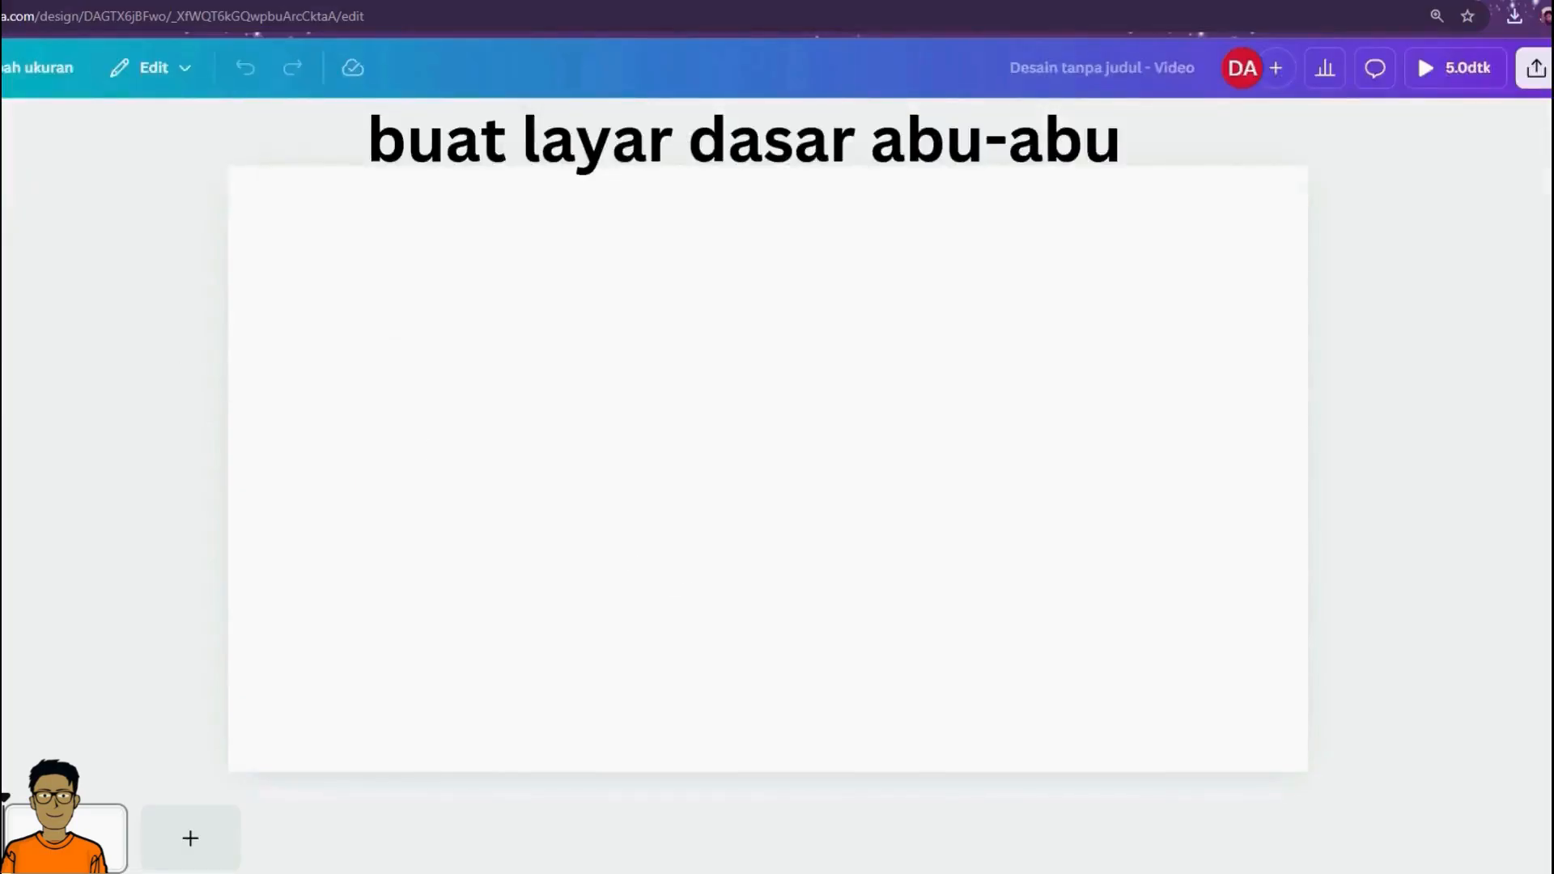
In the blank Canva video design, add a square shape and colour it light grey.
{"action": "left_click", "coordinate": [3, 206]}
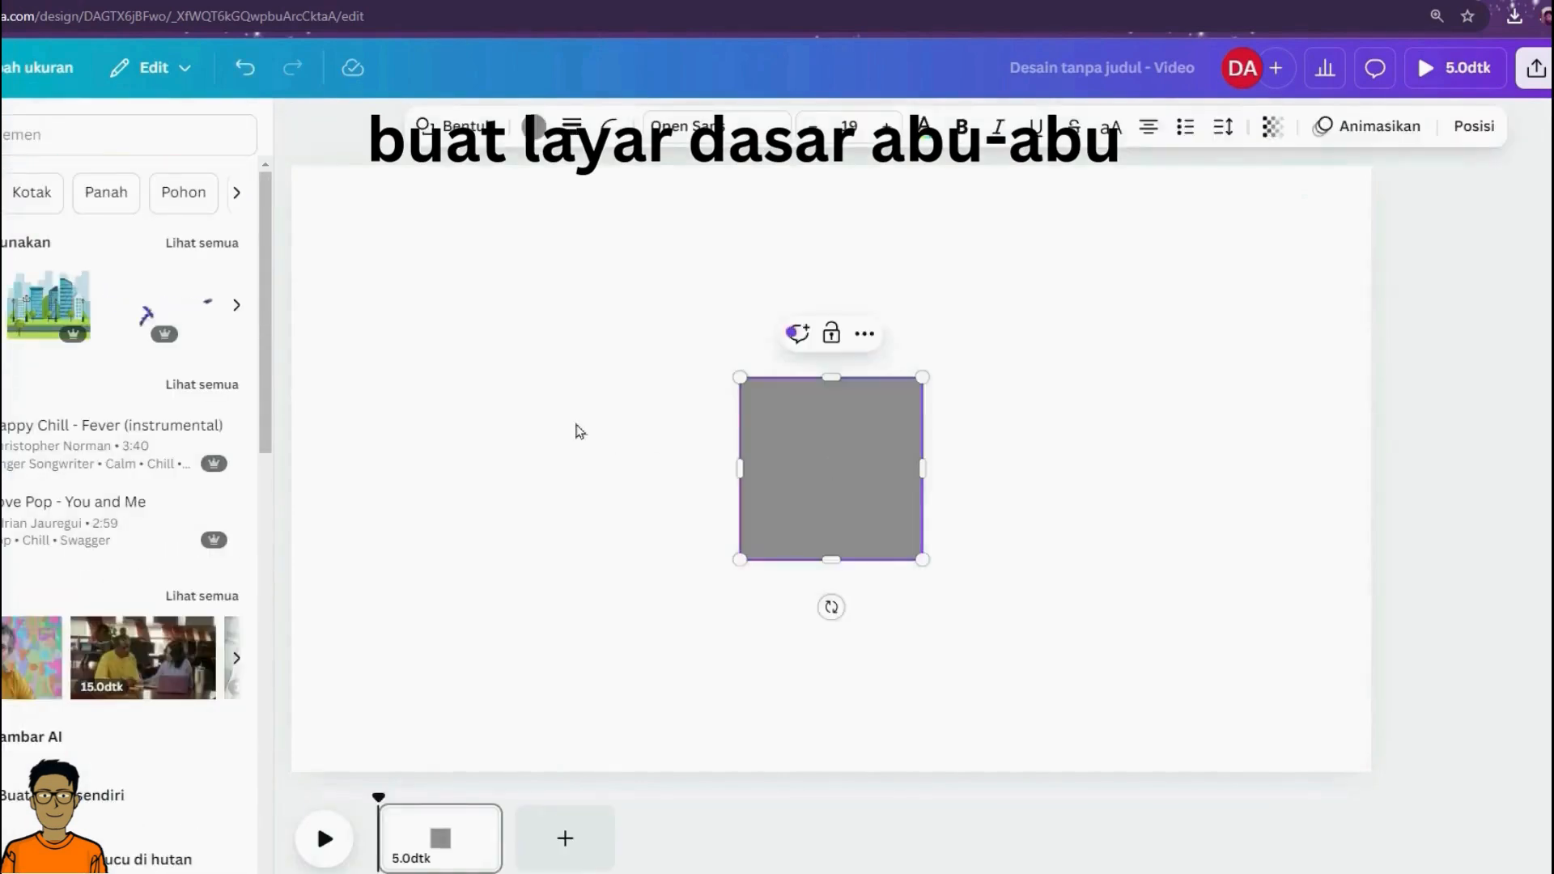
{"action": "left_click", "coordinate": [577, 427]}
{"action": "left_click", "coordinate": [299, 124]}
{"action": "left_click", "coordinate": [716, 398]}
{"action": "left_click", "coordinate": [346, 127]}
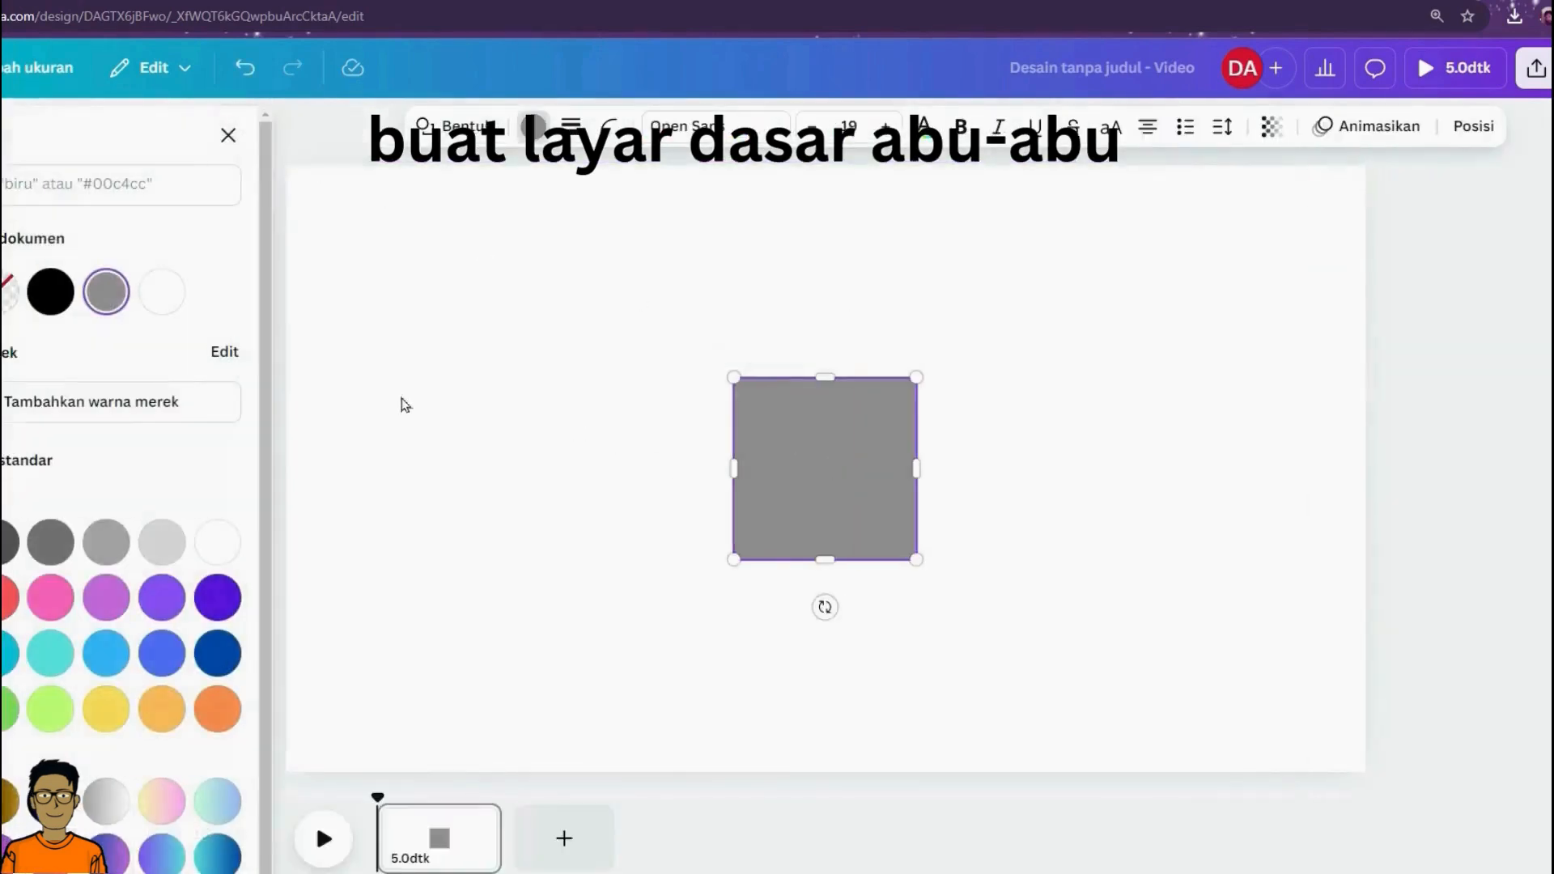
{"action": "left_click", "coordinate": [162, 541]}
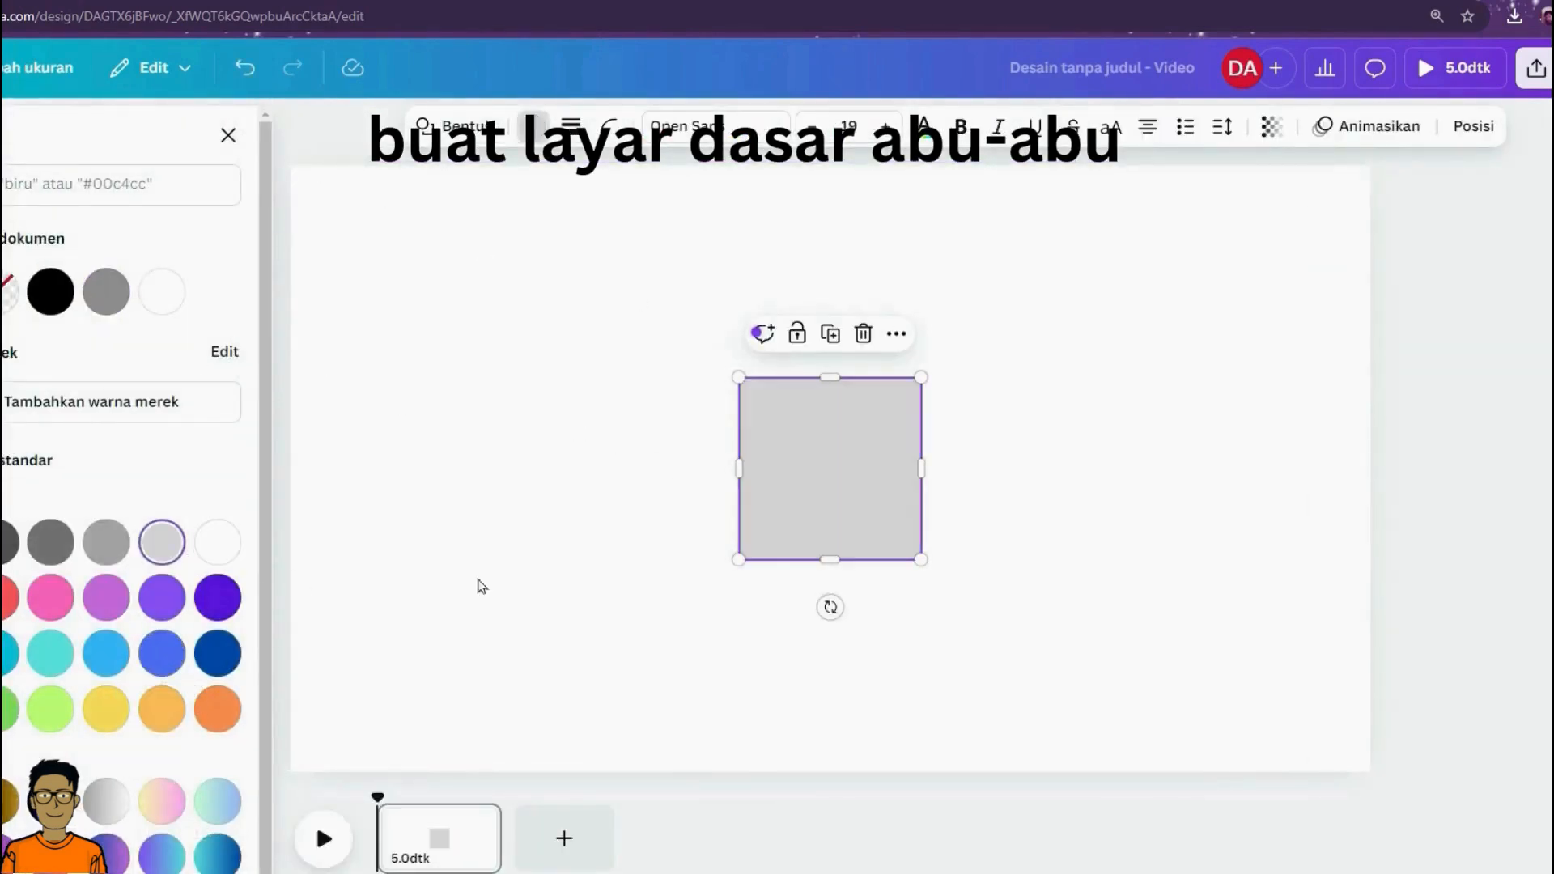
Try to recolour the square by sampling its own grey with the eyedropper.
{"action": "left_click", "coordinate": [534, 128]}
{"action": "left_click", "coordinate": [346, 129]}
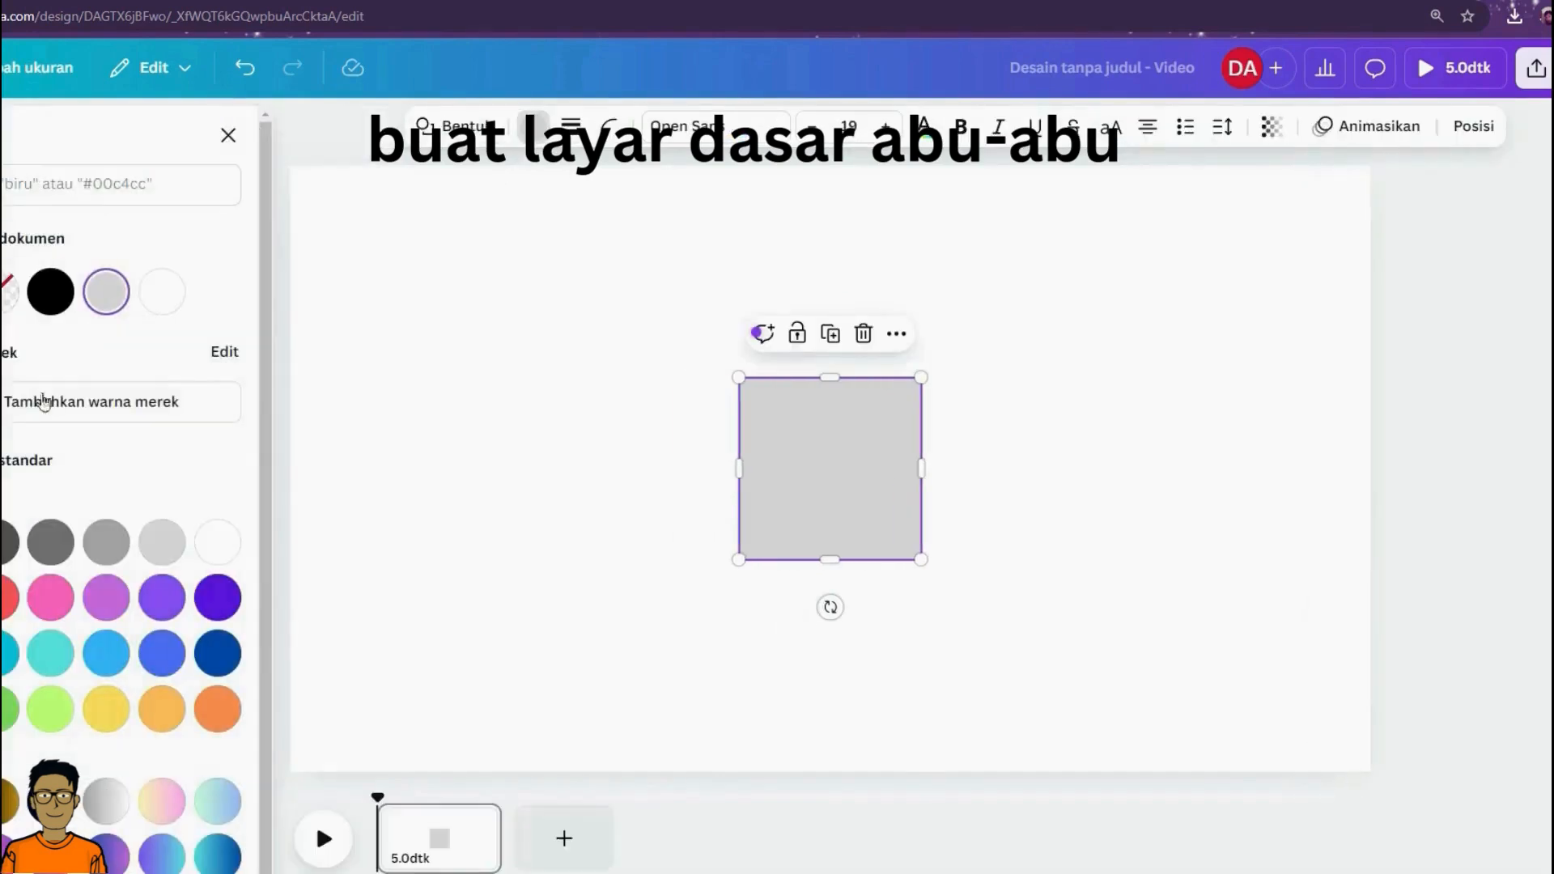
{"action": "left_click", "coordinate": [0, 291]}
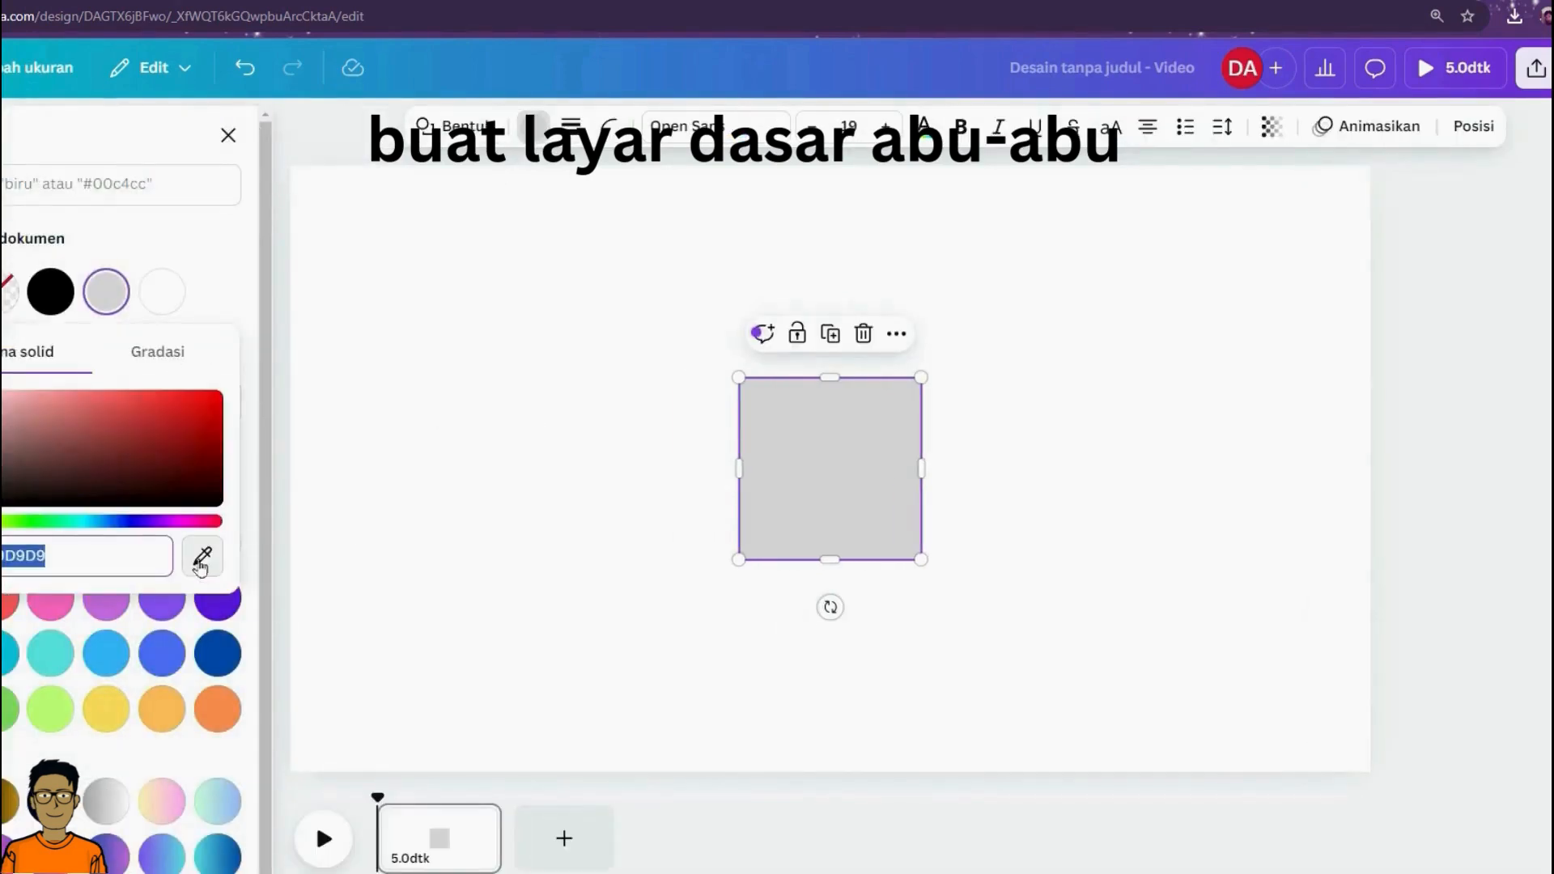
{"action": "left_click", "coordinate": [197, 556]}
{"action": "left_click", "coordinate": [814, 444]}
{"action": "left_click", "coordinate": [822, 470]}
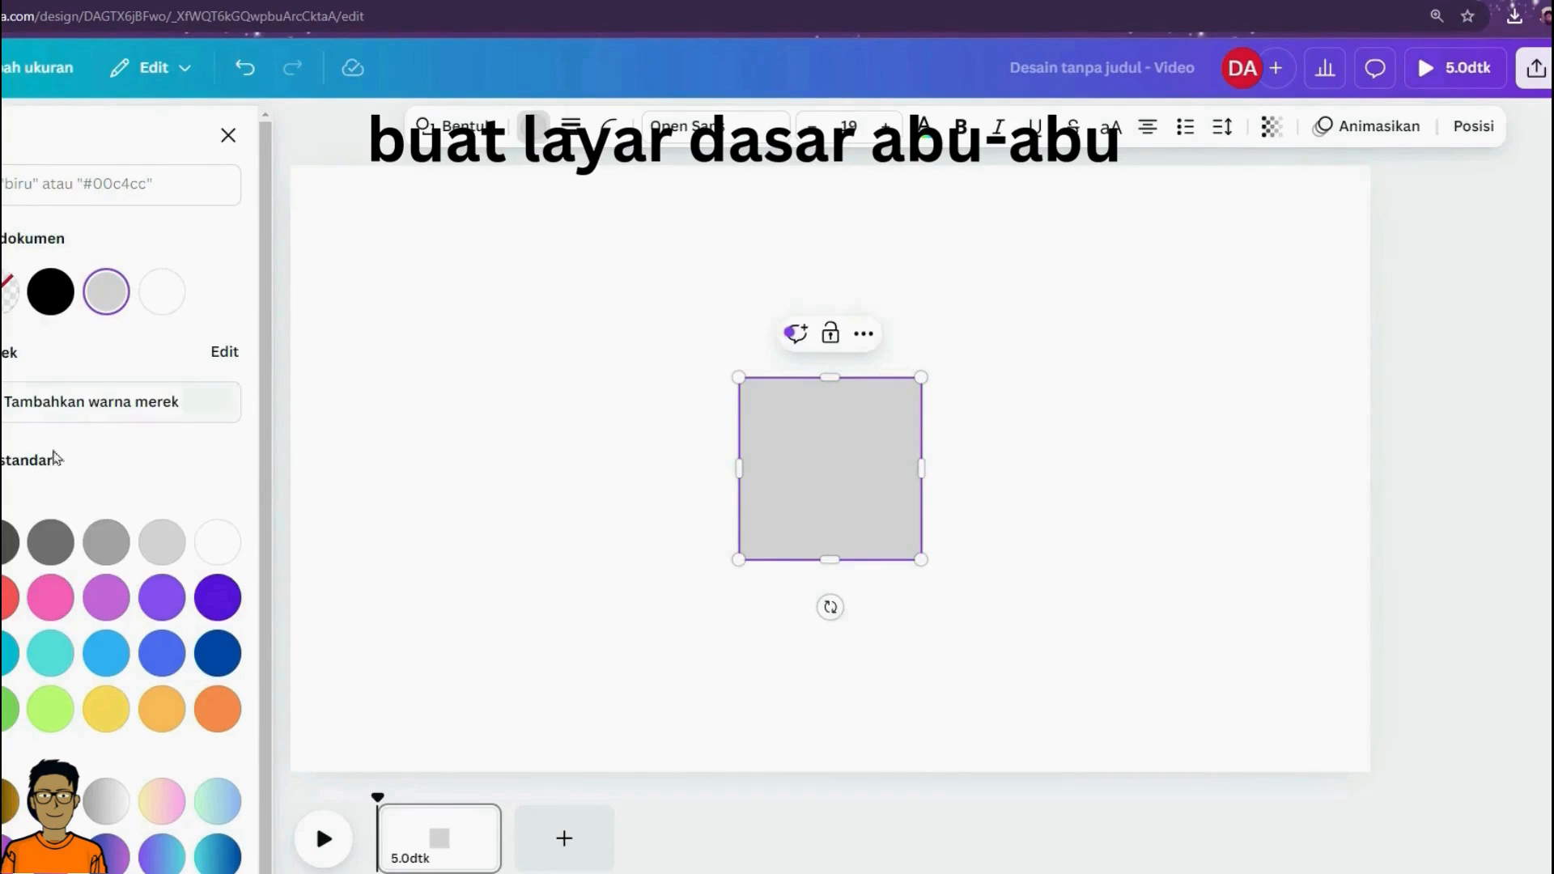
Give the square a custom solid colour in a slightly darker, warm grey.
{"action": "left_click", "coordinate": [0, 292]}
{"action": "left_click", "coordinate": [202, 556]}
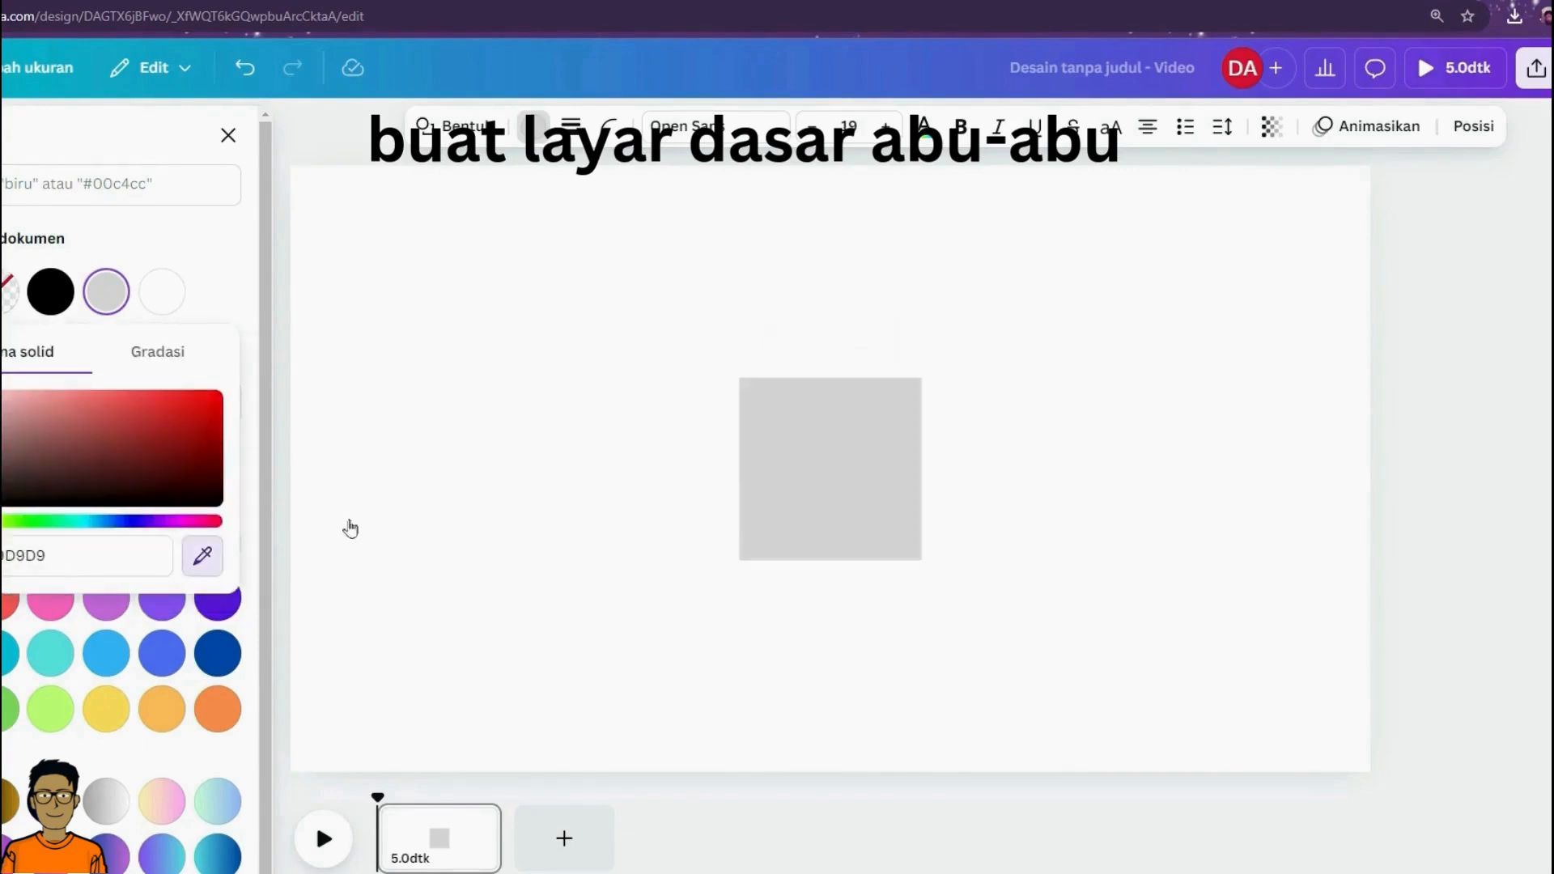
{"action": "left_click", "coordinate": [852, 467]}
{"action": "left_click", "coordinate": [2, 403]}
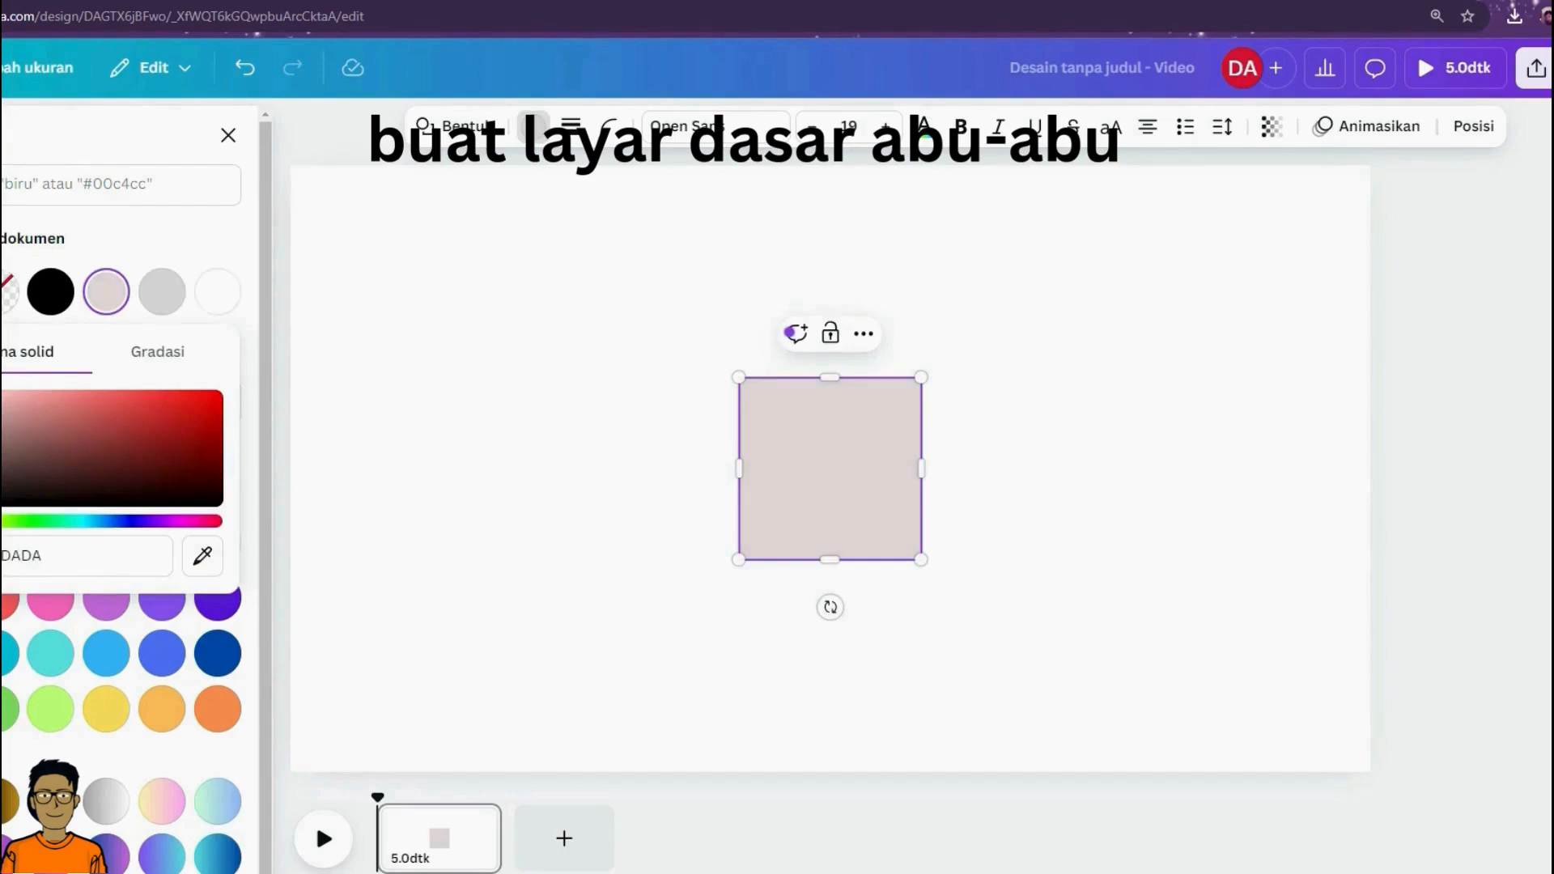
{"action": "left_click_drag", "start_coordinate": [0, 405], "coordinate": [0, 413]}
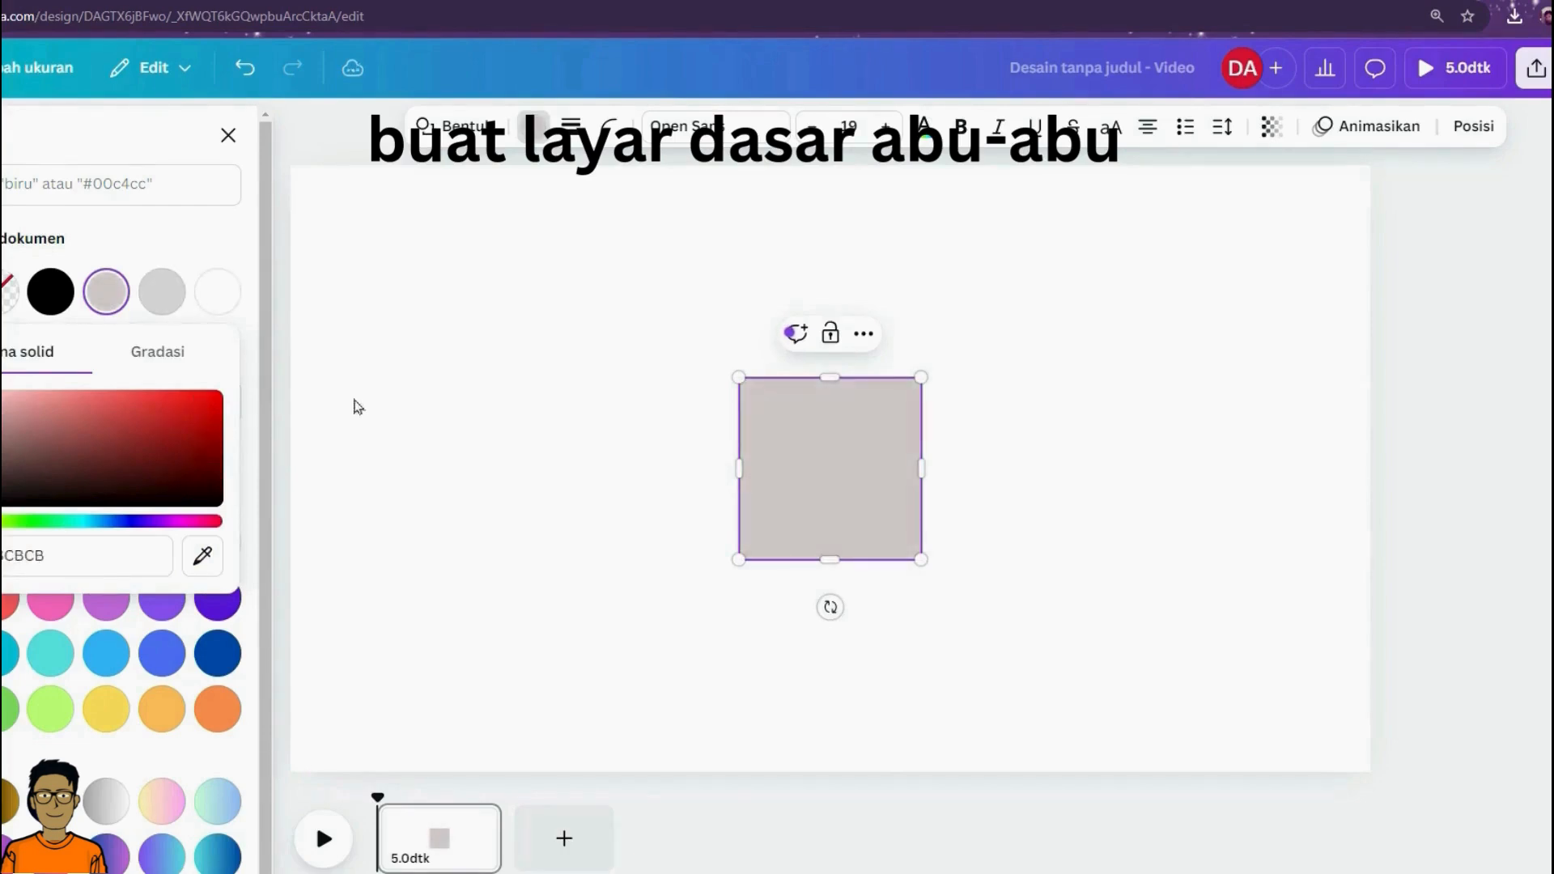
{"action": "left_click", "coordinate": [595, 444]}
{"action": "left_click", "coordinate": [229, 137]}
Move the grey square to the page's upper-left corner and stretch it to cover the whole canvas.
{"action": "left_click", "coordinate": [753, 478]}
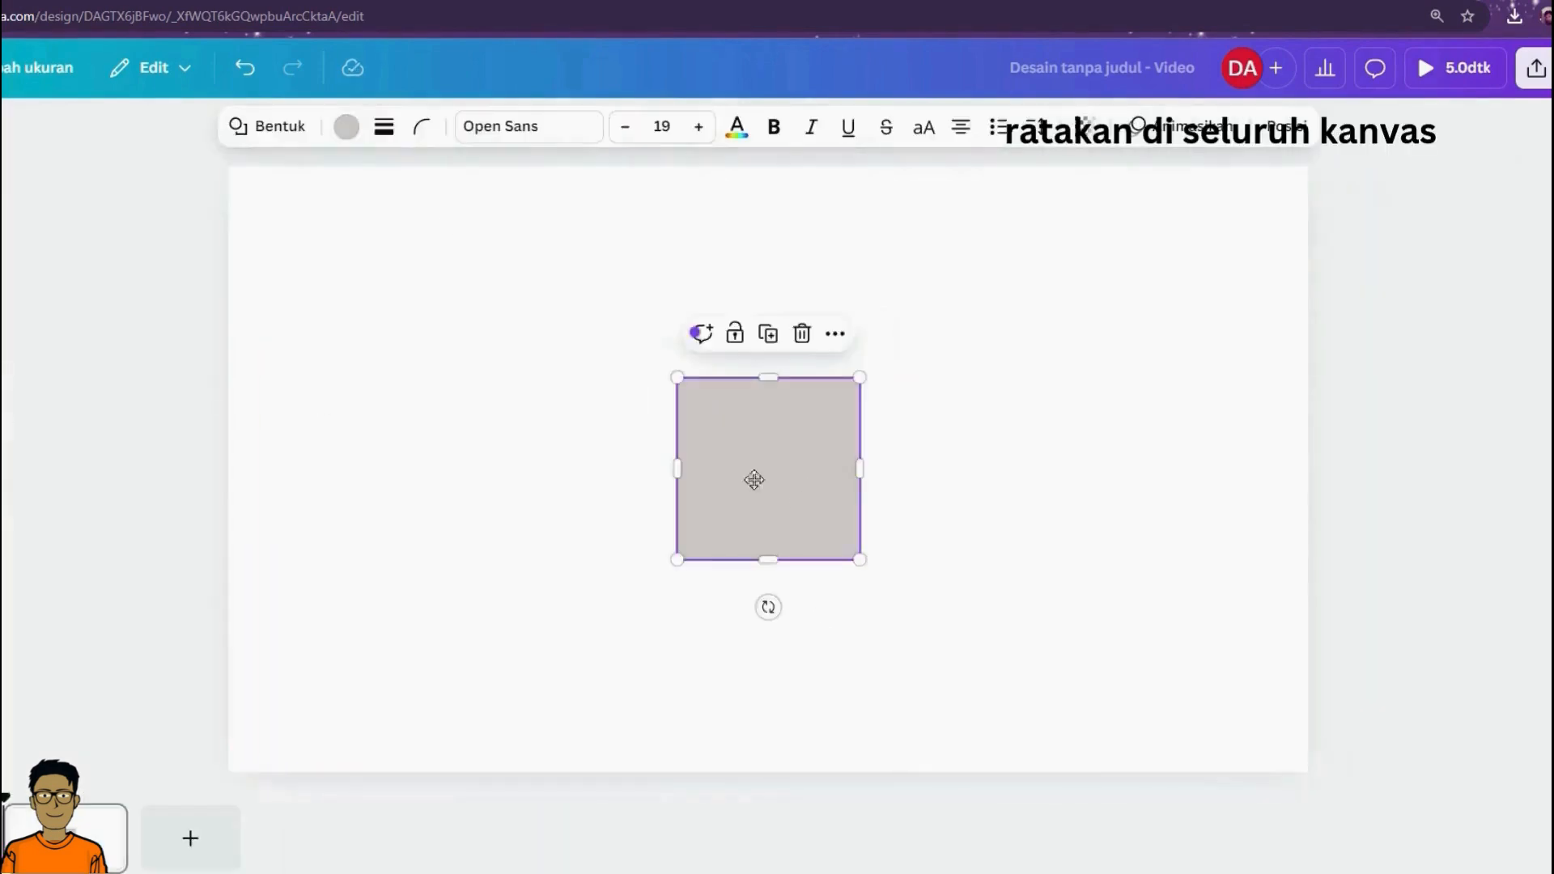
{"action": "left_click_drag", "start_coordinate": [753, 478], "coordinate": [311, 265]}
{"action": "left_click_drag", "start_coordinate": [373, 347], "coordinate": [1347, 784]}
Insert the uploaded blue cloudy sky image and enlarge it to cover the whole canvas.
{"action": "left_click", "coordinate": [104, 498]}
{"action": "left_click", "coordinate": [0, 381]}
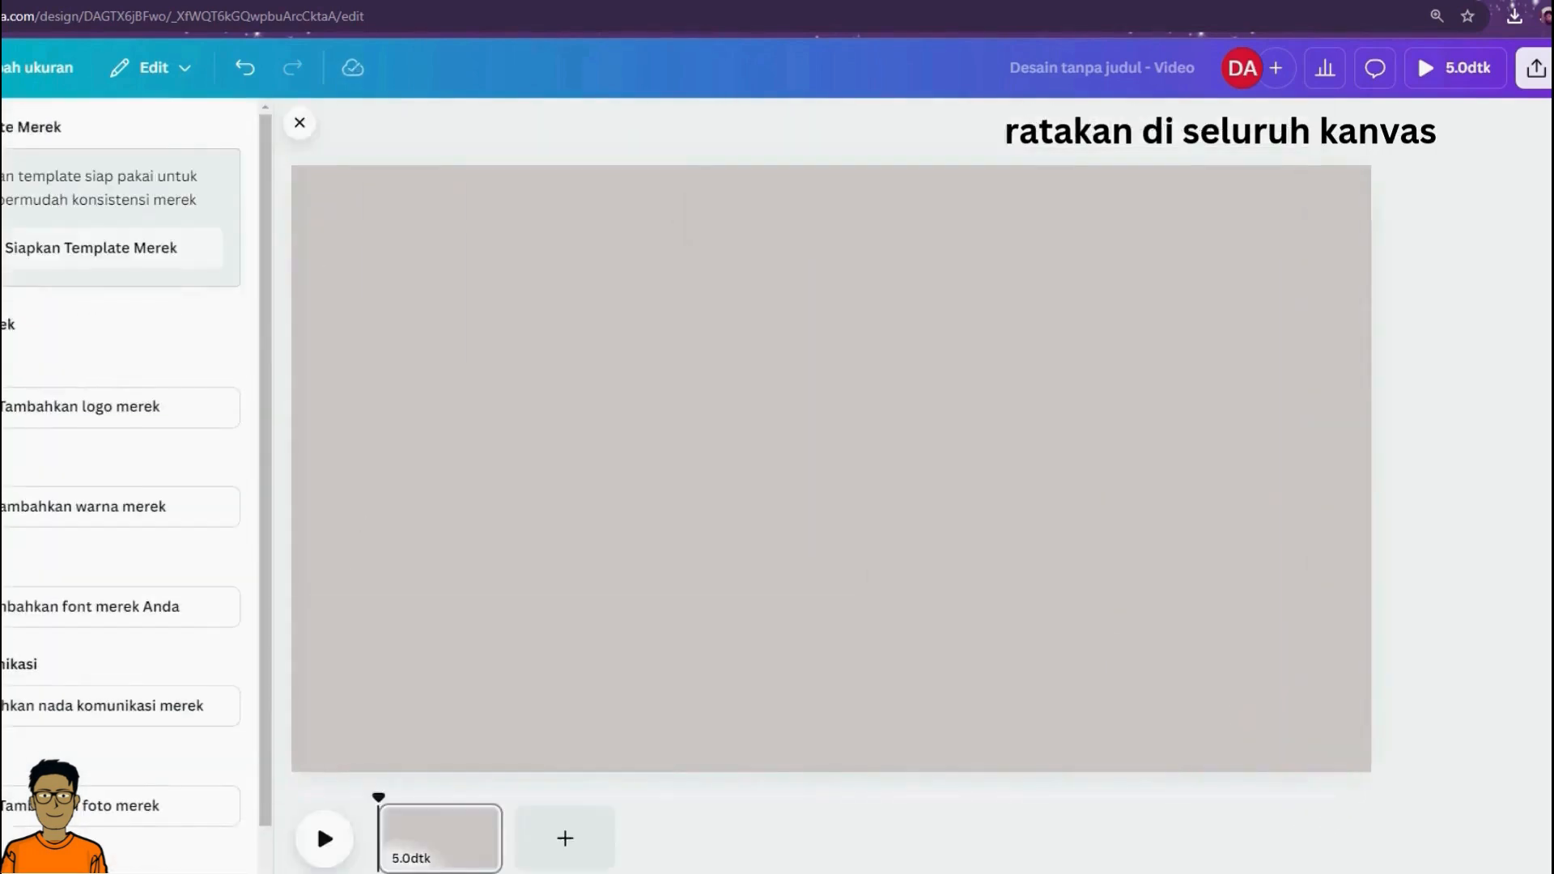
{"action": "left_click", "coordinate": [0, 453]}
{"action": "left_click", "coordinate": [100, 680]}
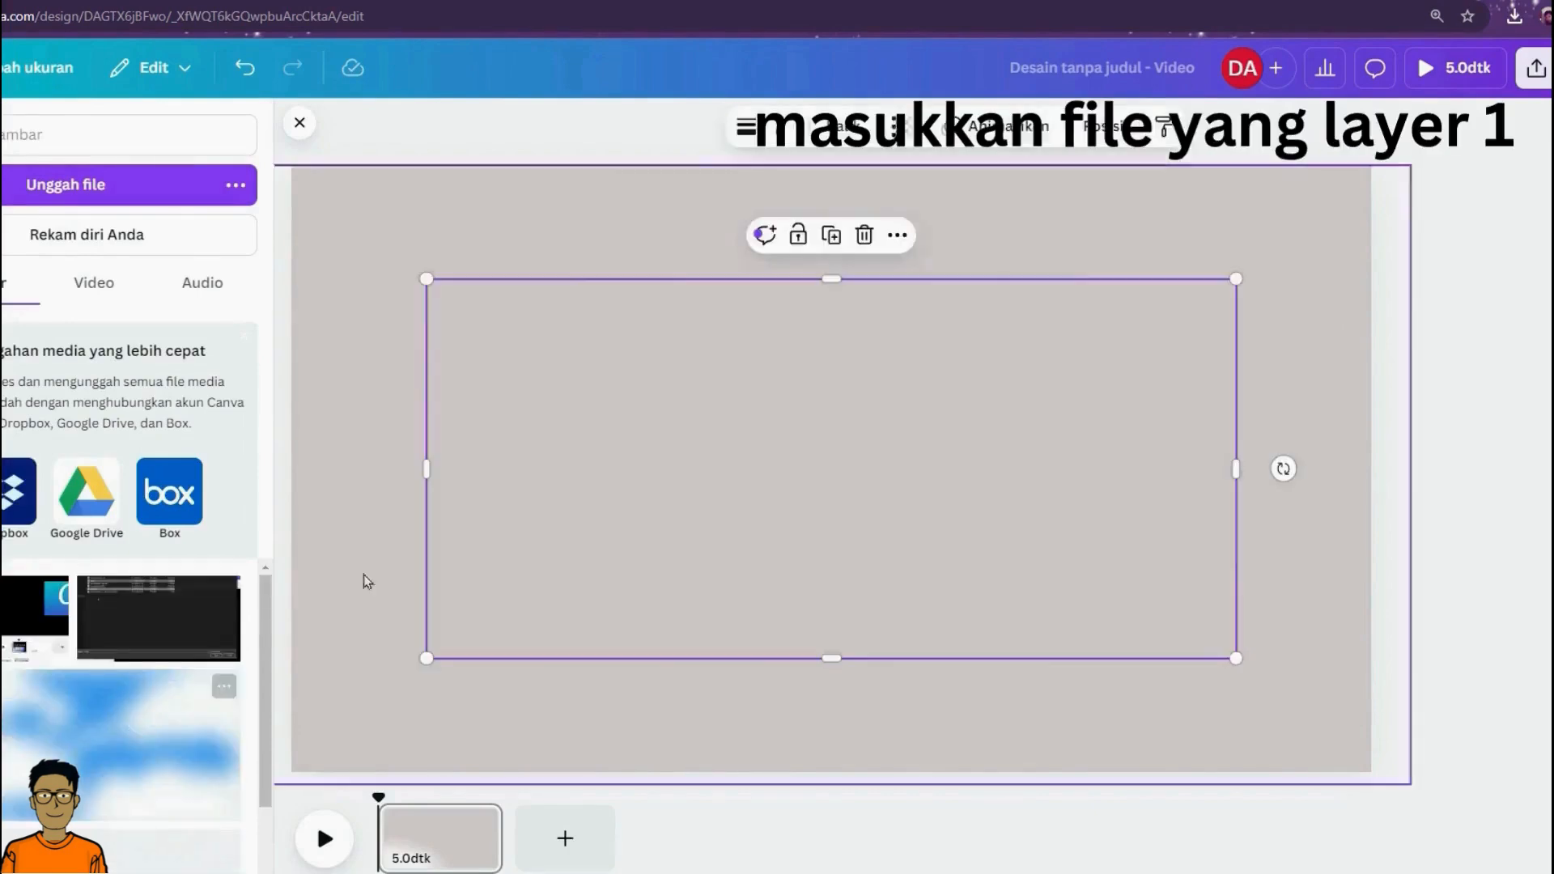
{"action": "left_click", "coordinate": [299, 121]}
{"action": "left_click_drag", "start_coordinate": [756, 492], "coordinate": [601, 358]}
{"action": "left_click_drag", "start_coordinate": [1375, 750], "coordinate": [1448, 826]}
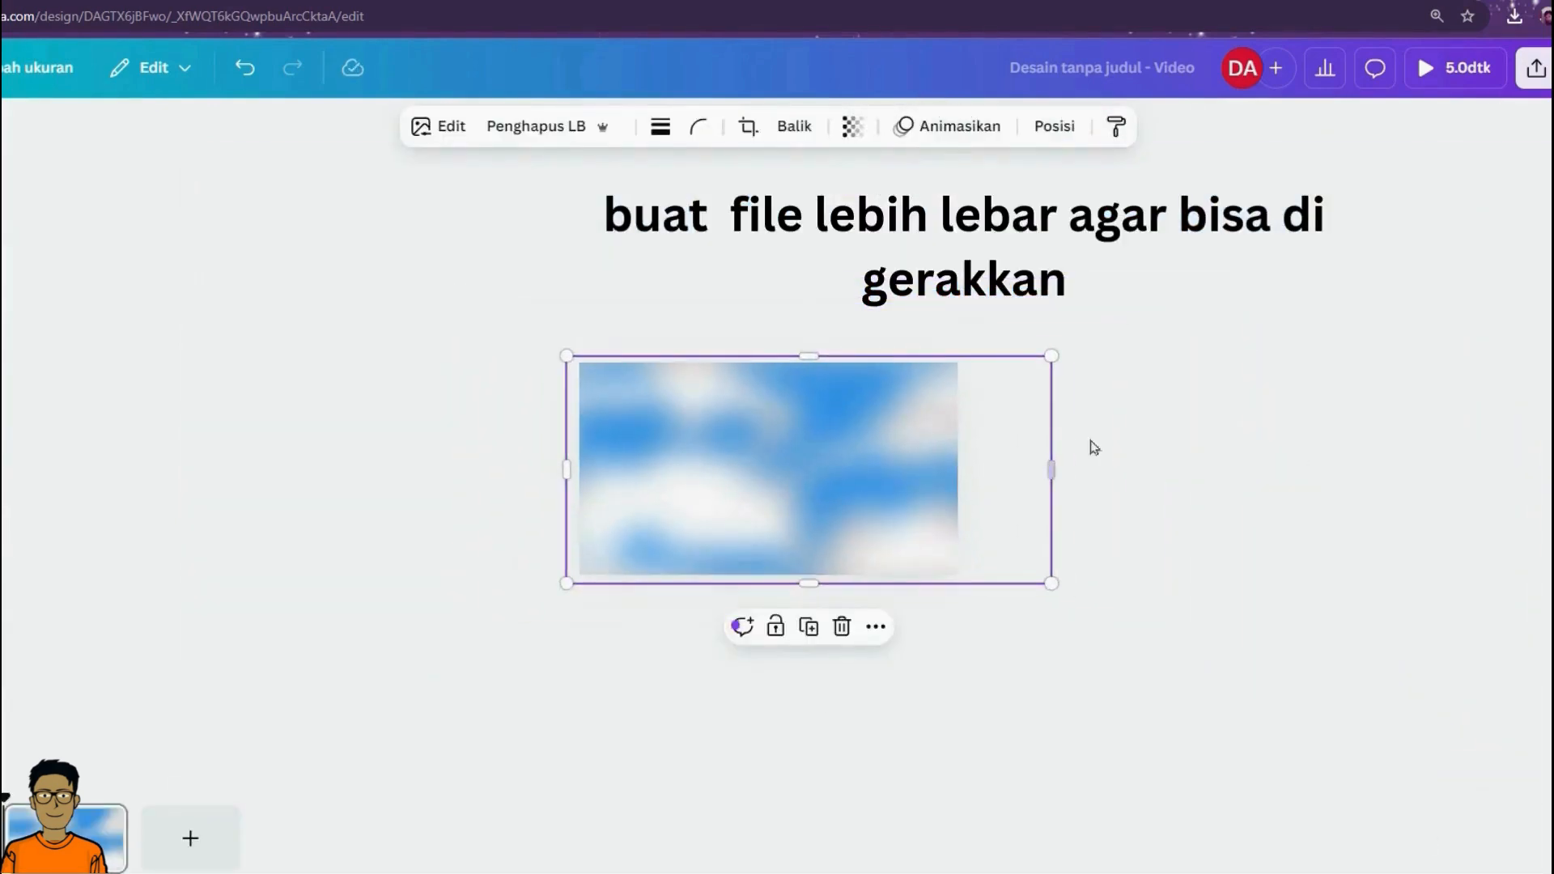
Extend the sky image well past the page's right and lower edges.
{"action": "left_click_drag", "start_coordinate": [1117, 469], "coordinate": [1350, 469]}
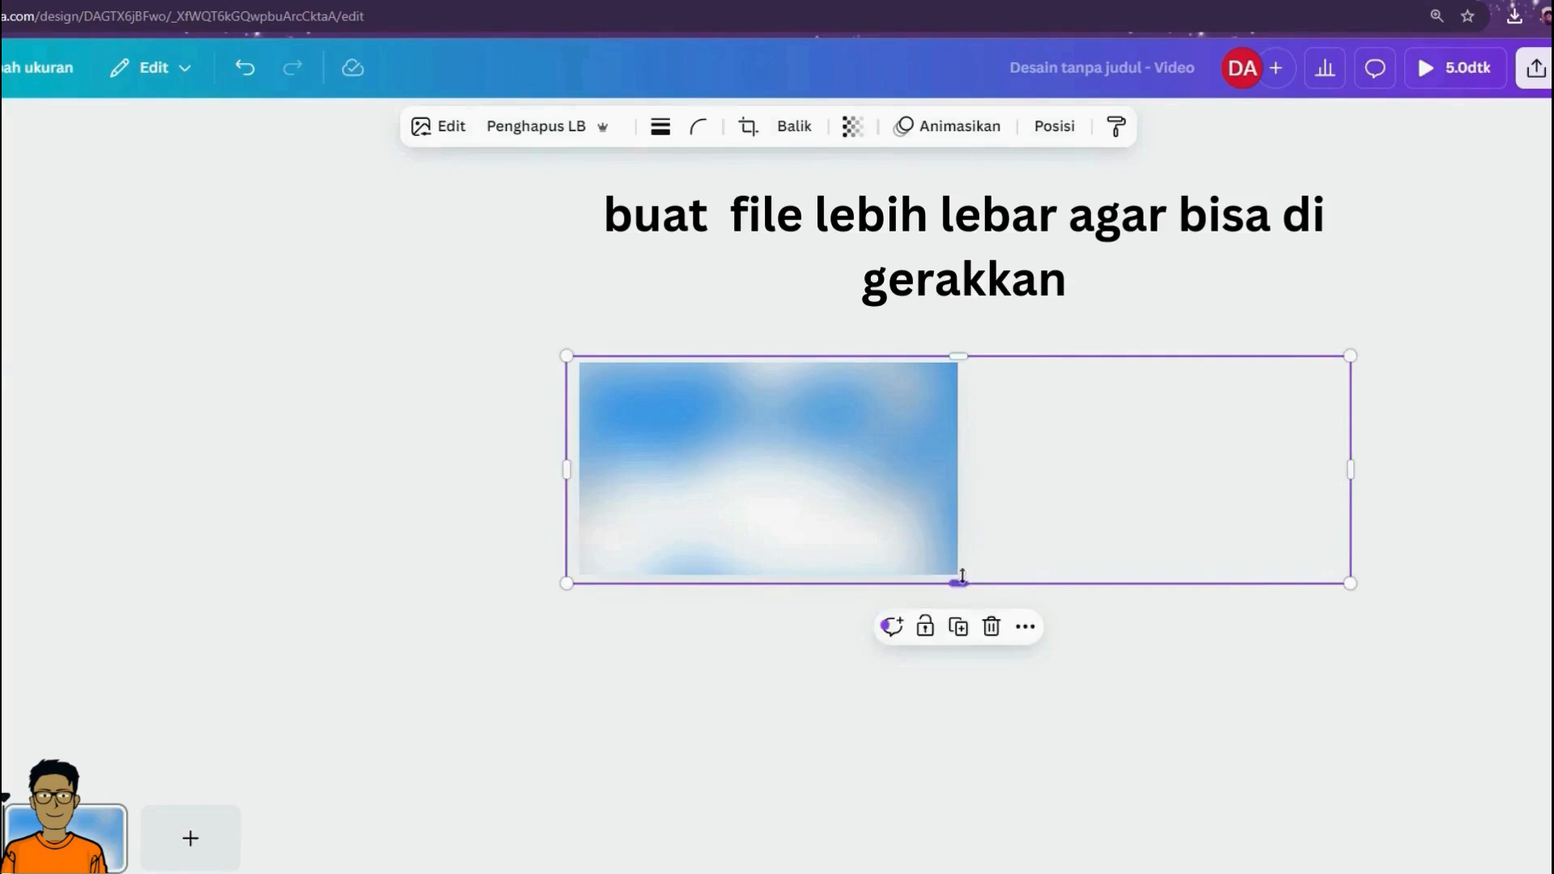
{"action": "left_click_drag", "start_coordinate": [872, 492], "coordinate": [869, 490]}
{"action": "left_click_drag", "start_coordinate": [958, 579], "coordinate": [967, 679]}
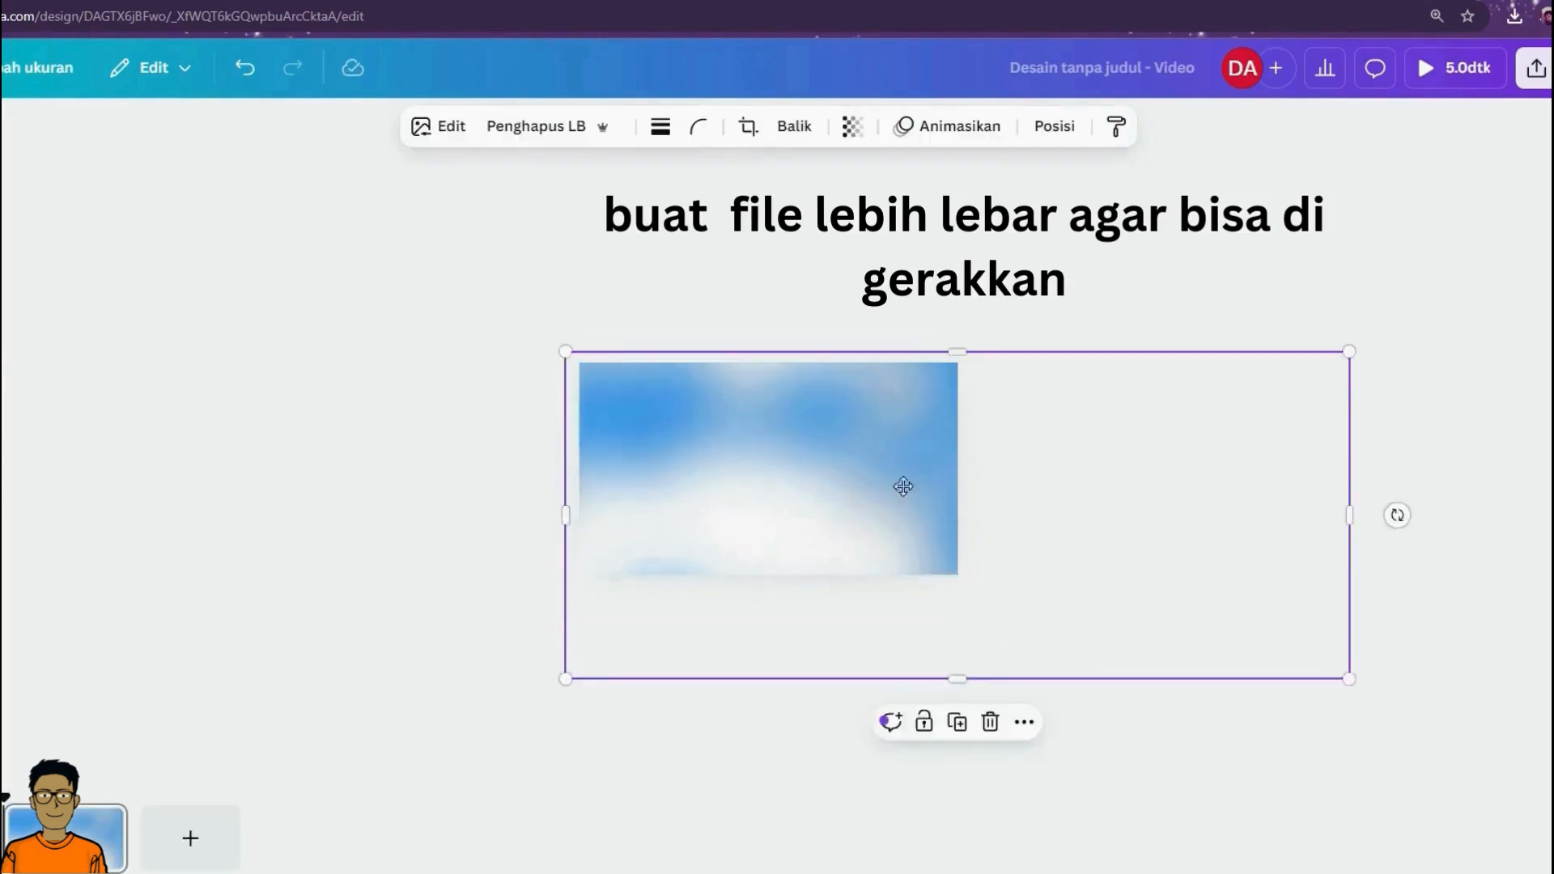
{"action": "mouse_move", "coordinate": [903, 485]}
{"action": "left_mouse_down"}
{"action": "mouse_move", "coordinate": [882, 479]}
{"action": "mouse_move", "coordinate": [906, 485]}
{"action": "left_mouse_up"}
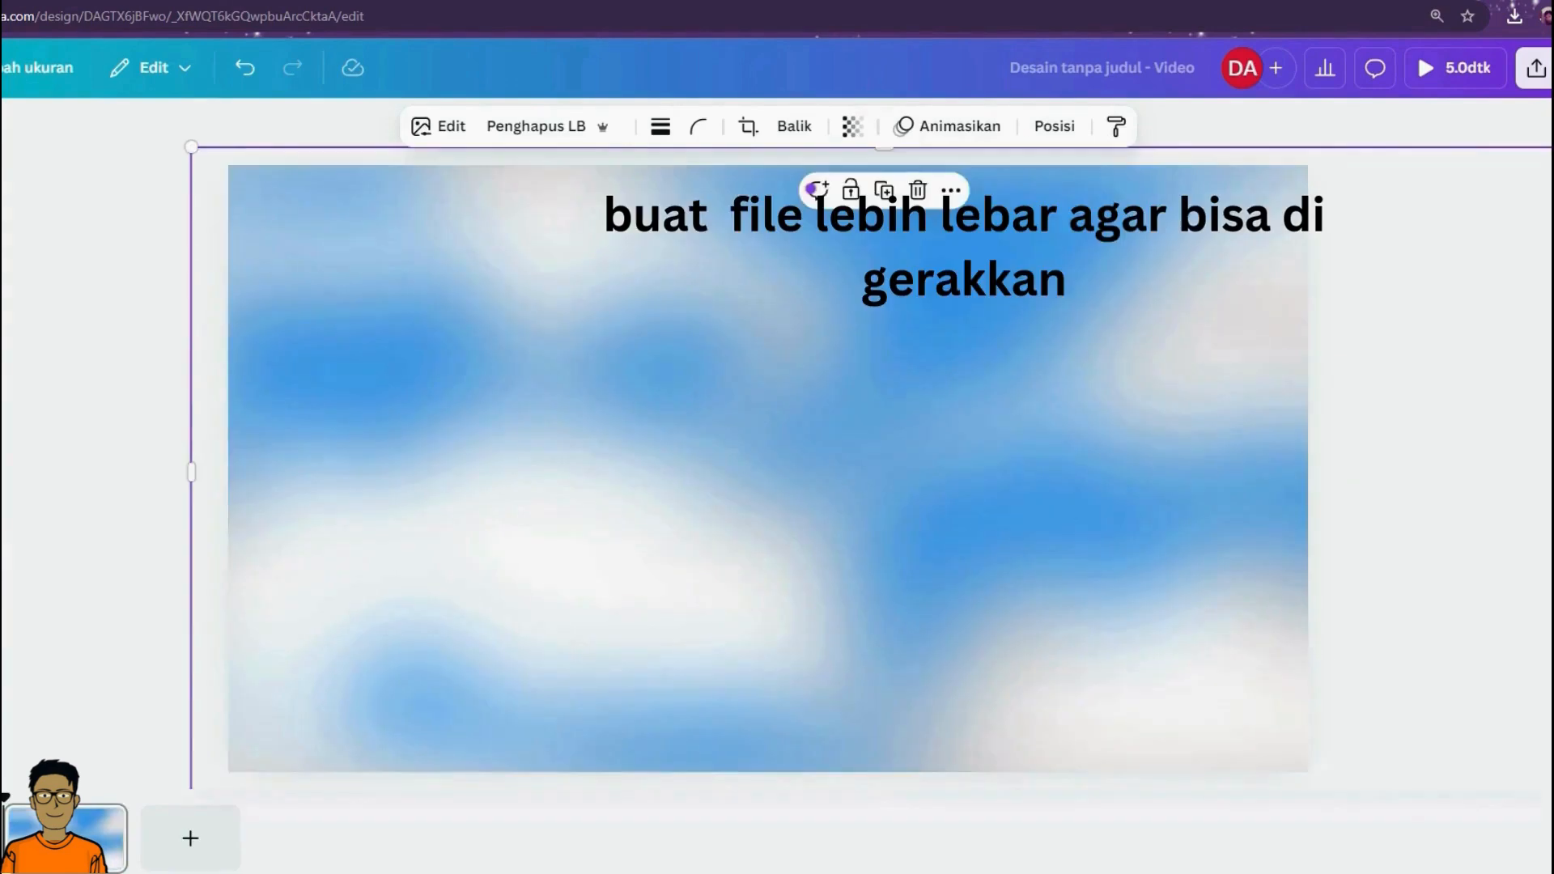
Enlarge the sky image to about twice the page's width and one and a half times its height, extending rightward and downward.
{"action": "scroll", "coordinate": [905, 560], "scroll_direction": "down", "scroll_amount": 5}
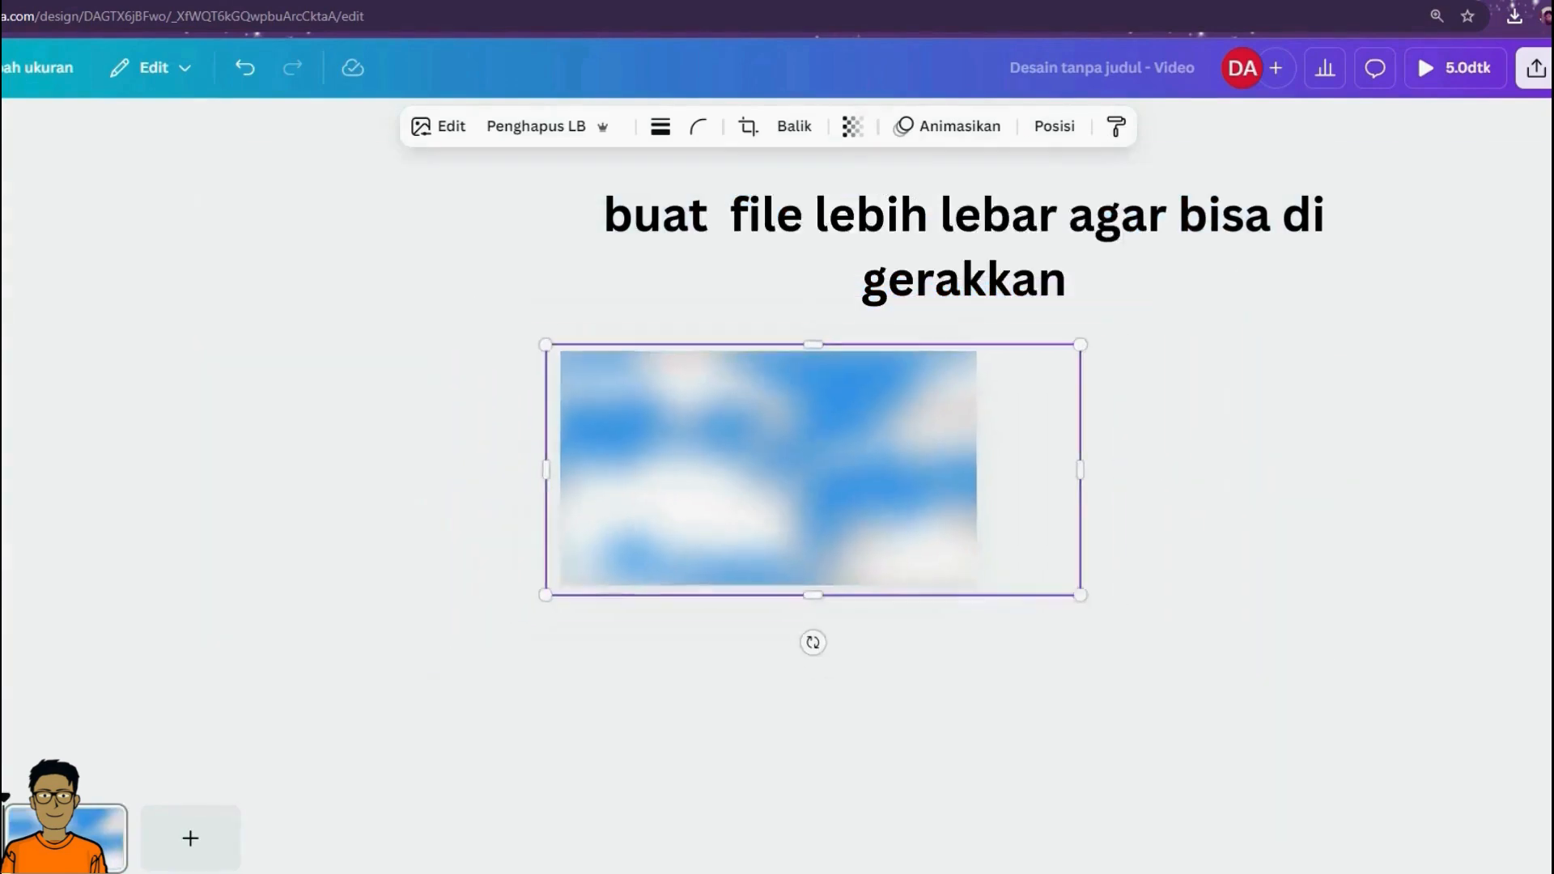
{"action": "left_click_drag", "start_coordinate": [1051, 470], "coordinate": [1350, 470]}
{"action": "left_click_drag", "start_coordinate": [879, 502], "coordinate": [867, 490]}
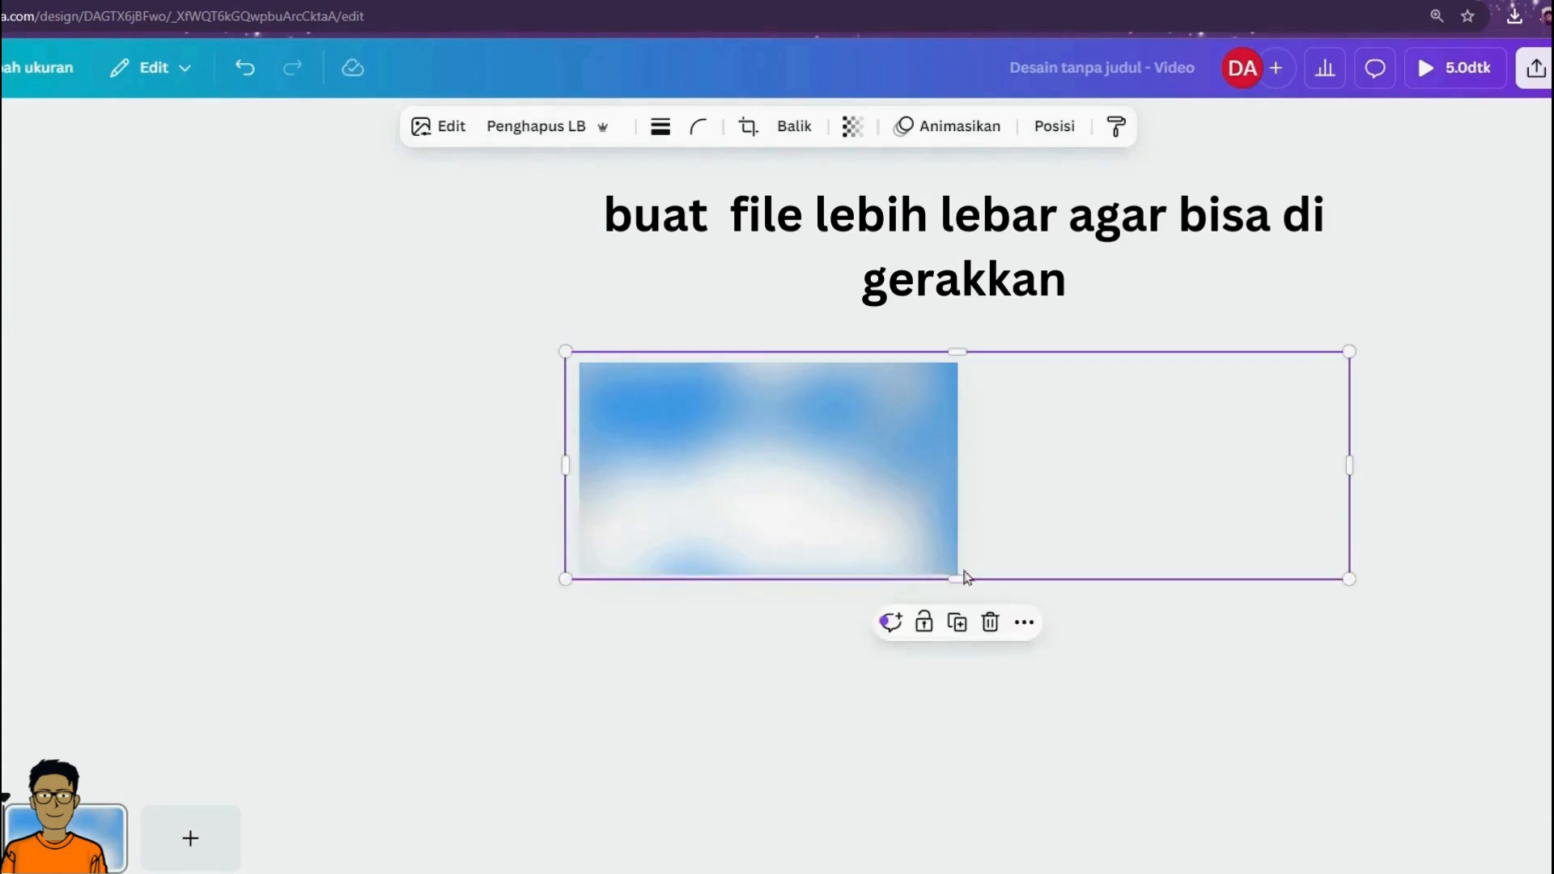
{"action": "left_click_drag", "start_coordinate": [961, 579], "coordinate": [974, 678]}
{"action": "mouse_move", "coordinate": [906, 489]}
{"action": "left_mouse_down"}
{"action": "mouse_move", "coordinate": [905, 528]}
{"action": "mouse_move", "coordinate": [883, 476]}
{"action": "mouse_move", "coordinate": [906, 486]}
{"action": "left_mouse_up"}
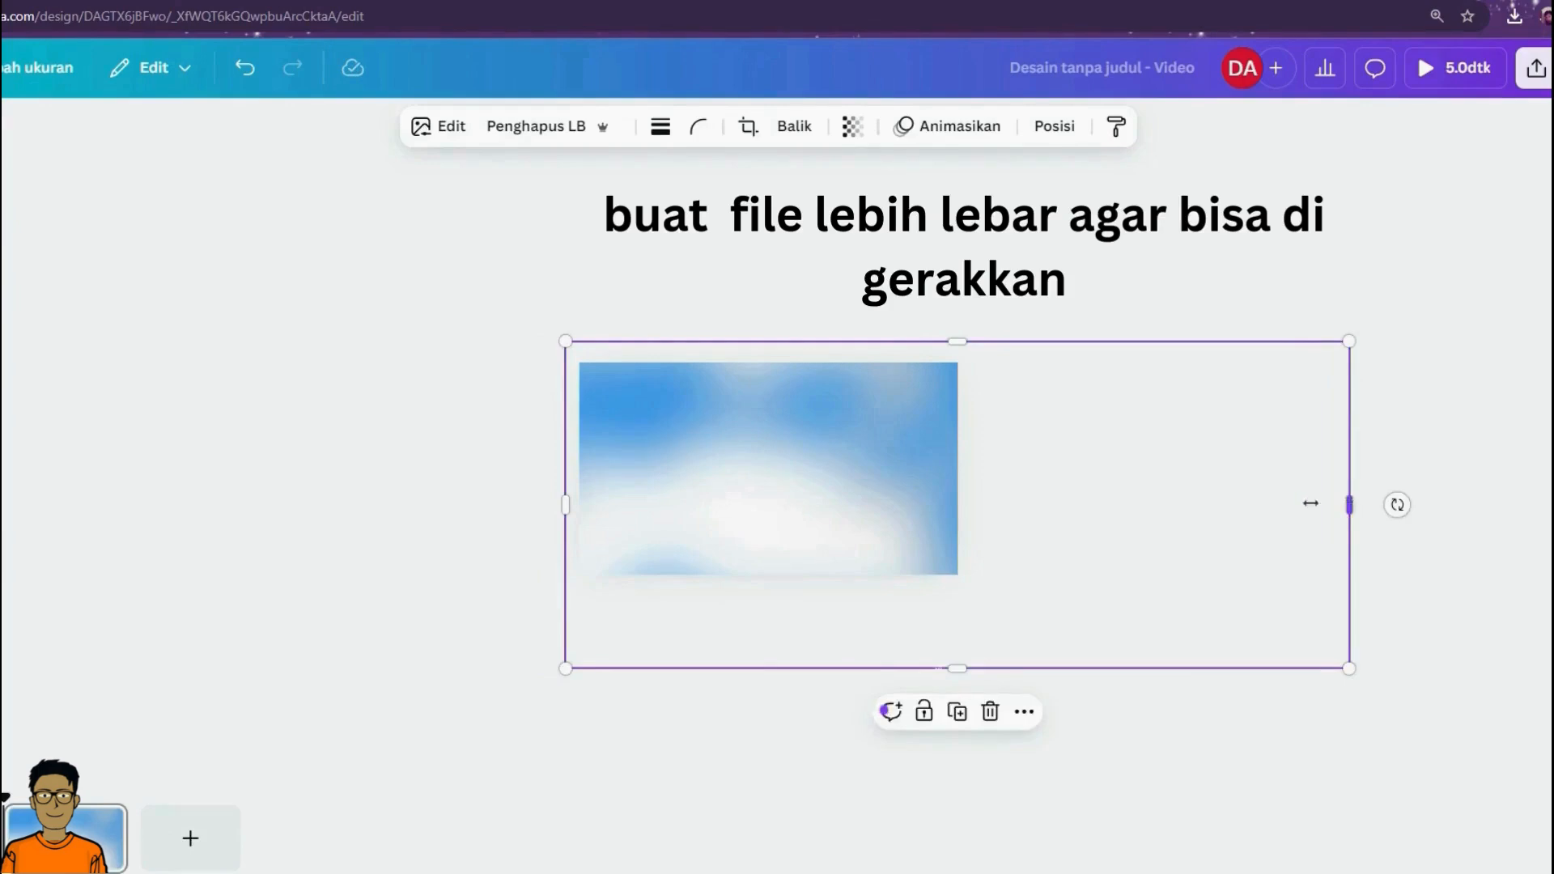
Align the sky image with the page's upper-left corner, trim its width and height, and shift it slightly upward.
{"action": "left_click_drag", "start_coordinate": [1310, 503], "coordinate": [1377, 505]}
{"action": "left_click_drag", "start_coordinate": [1166, 555], "coordinate": [1217, 565]}
{"action": "left_click_drag", "start_coordinate": [1399, 528], "coordinate": [1175, 527]}
{"action": "left_click_drag", "start_coordinate": [873, 688], "coordinate": [871, 662]}
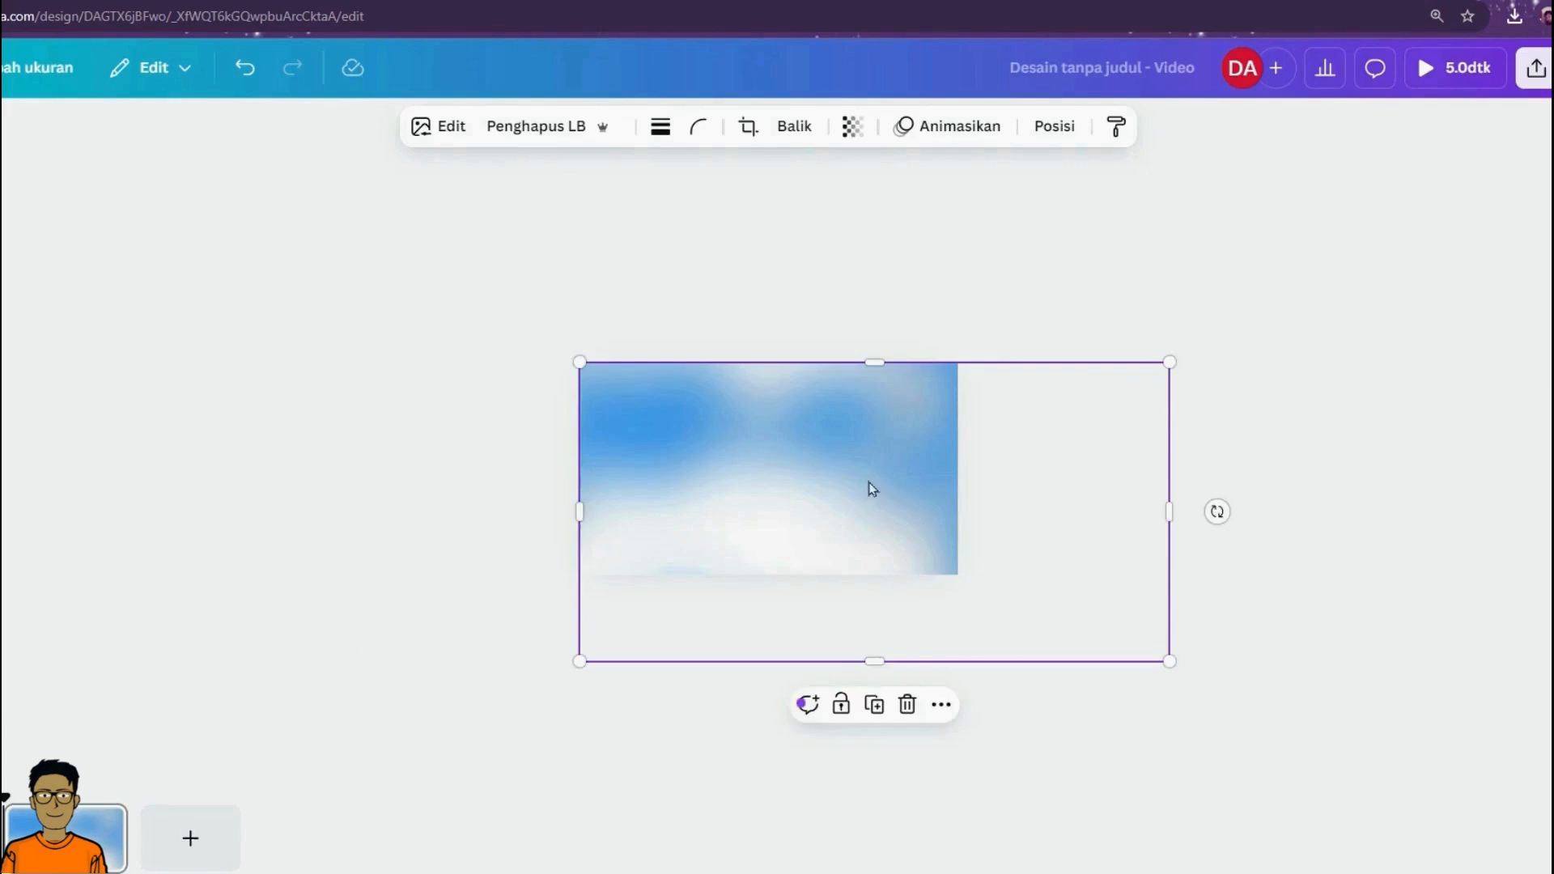
{"action": "left_click_drag", "start_coordinate": [867, 486], "coordinate": [871, 451]}
Resize the sky image to about one and a half times the page's width, flush with the page's left edge and slightly above its upper edge.
{"action": "left_click_drag", "start_coordinate": [1168, 486], "coordinate": [1384, 503]}
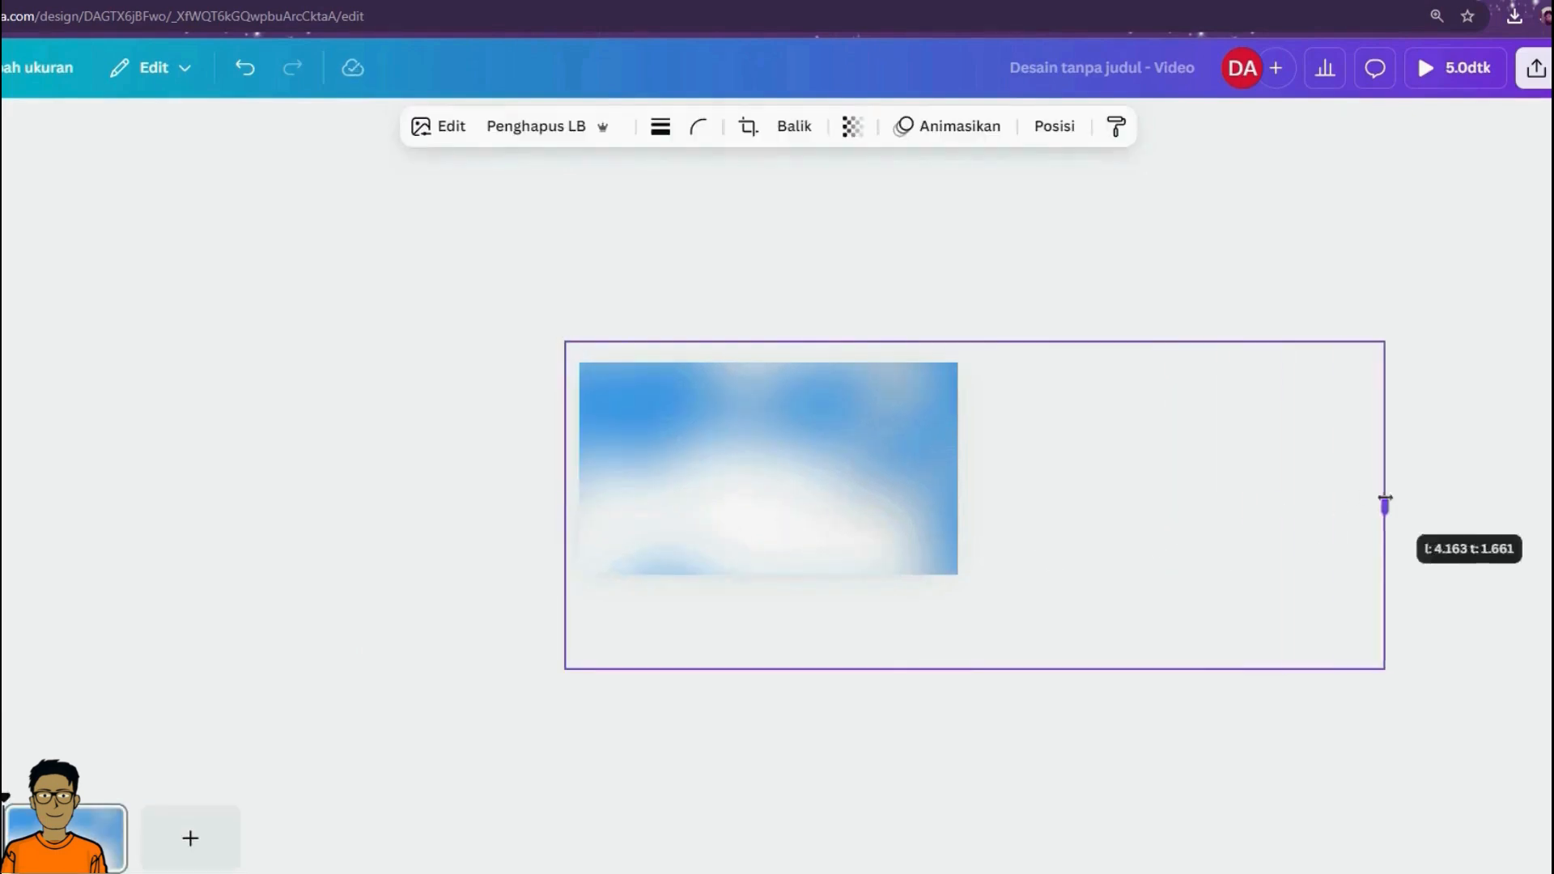
{"action": "left_click_drag", "start_coordinate": [1183, 540], "coordinate": [1220, 566]}
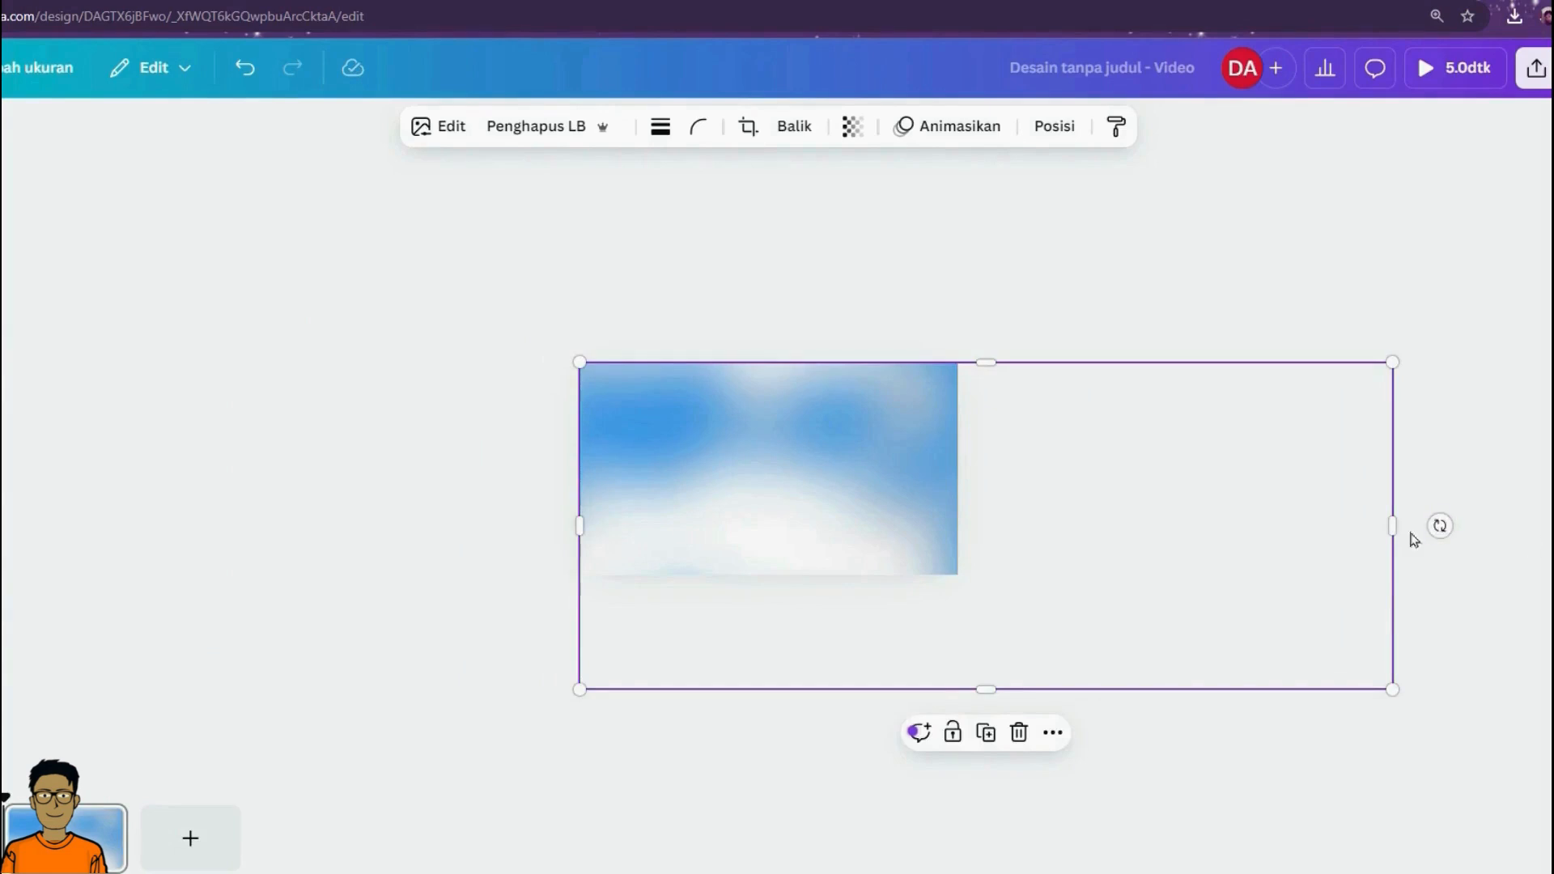
{"action": "left_click_drag", "start_coordinate": [1393, 526], "coordinate": [1169, 527]}
{"action": "left_click_drag", "start_coordinate": [871, 690], "coordinate": [870, 661]}
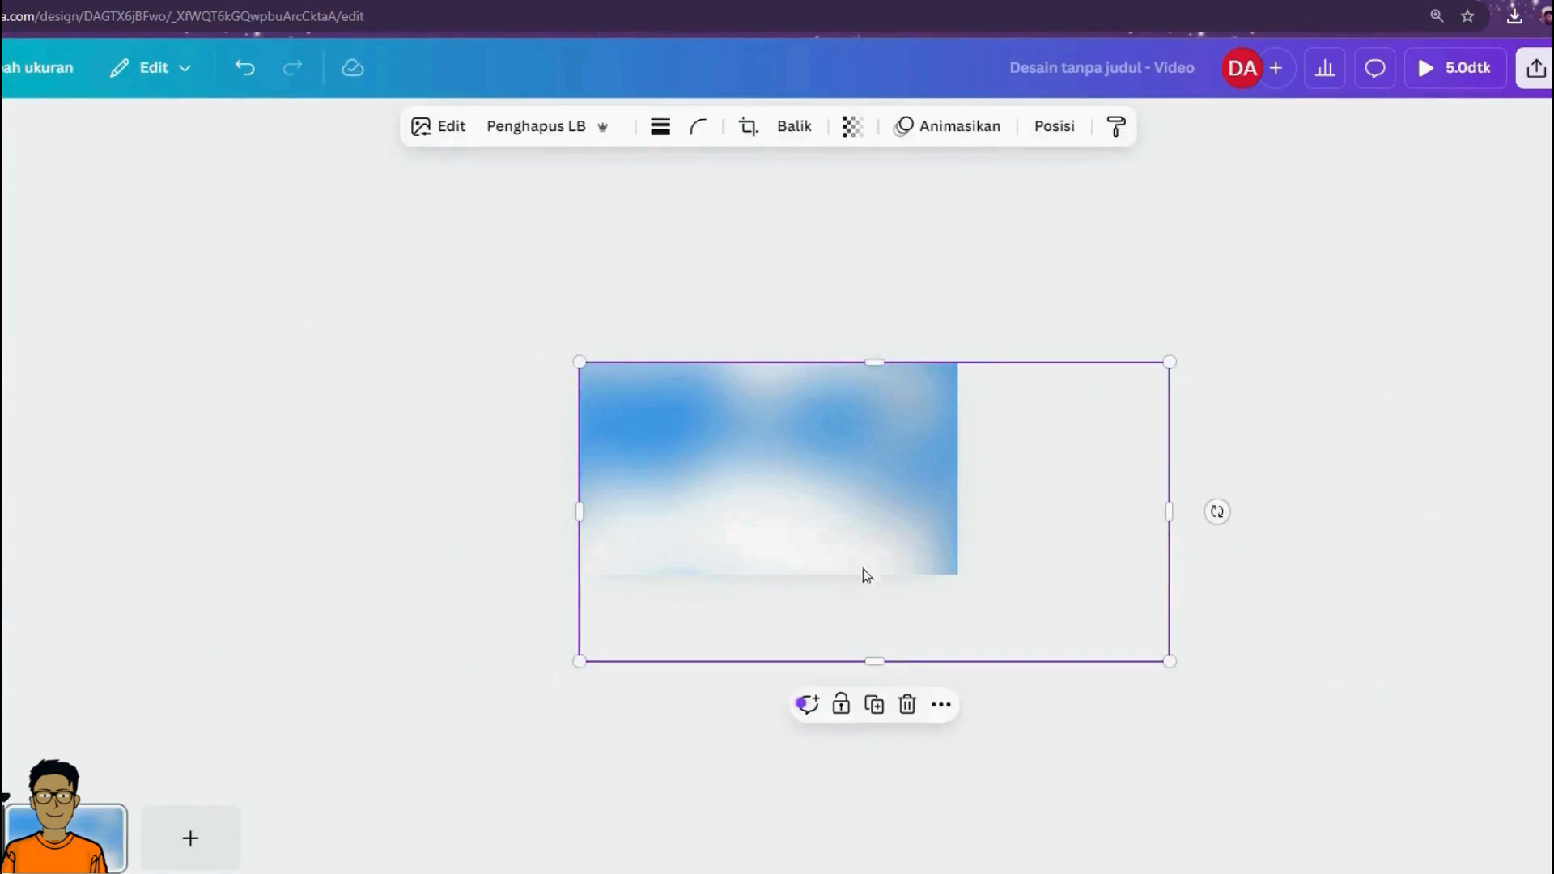
{"action": "left_click_drag", "start_coordinate": [867, 483], "coordinate": [872, 455]}
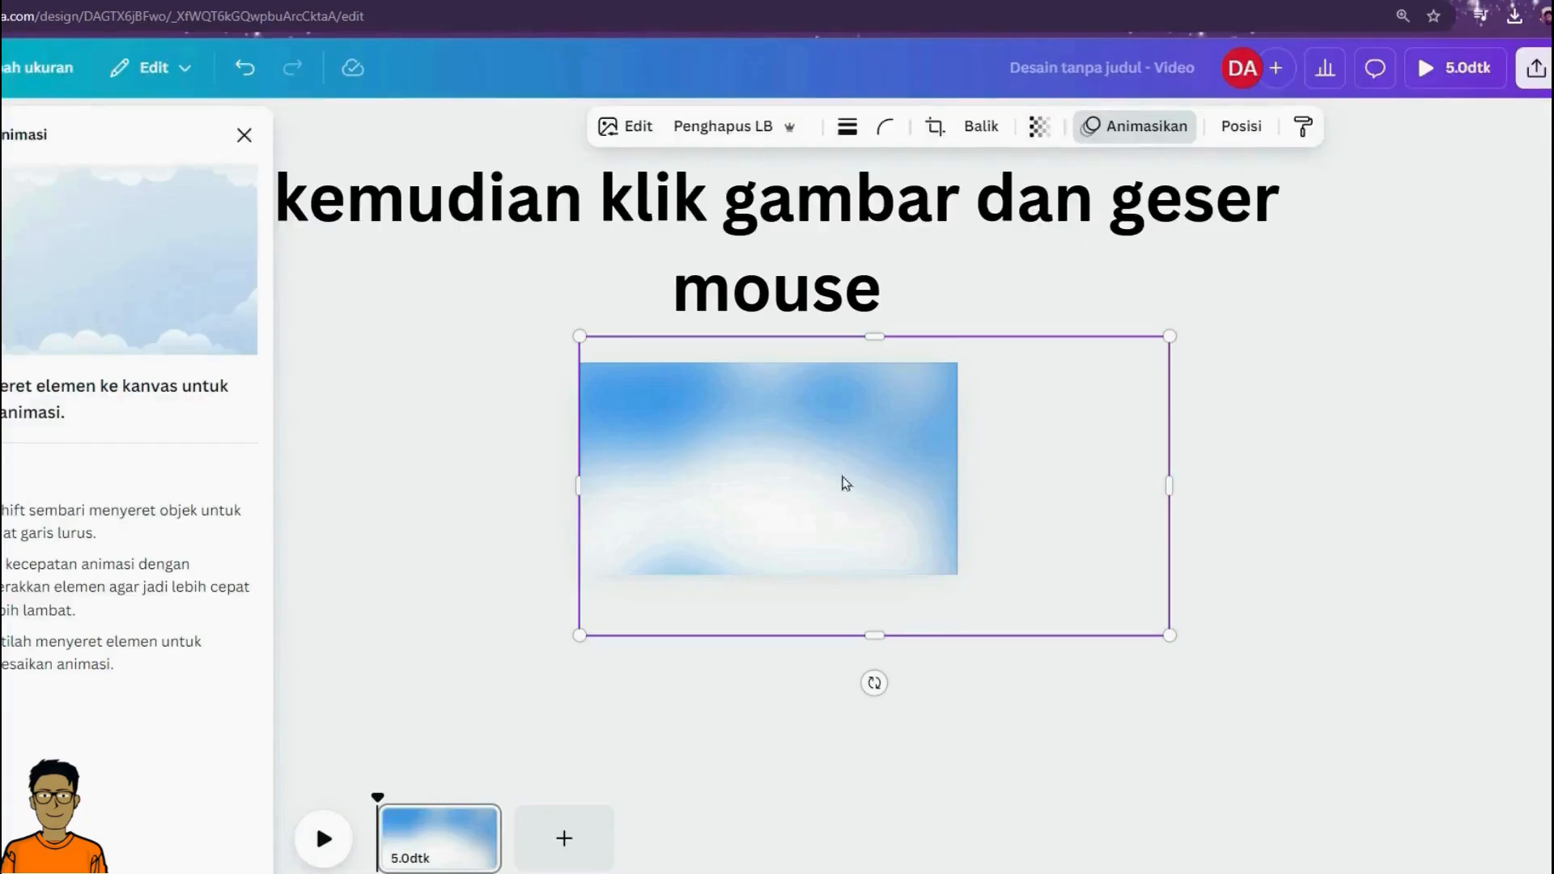
Record a custom motion path moving the sky image straight leftward by about two-thirds of the page's width, and preview it.
{"action": "left_click_drag", "start_coordinate": [946, 469], "coordinate": [704, 469]}
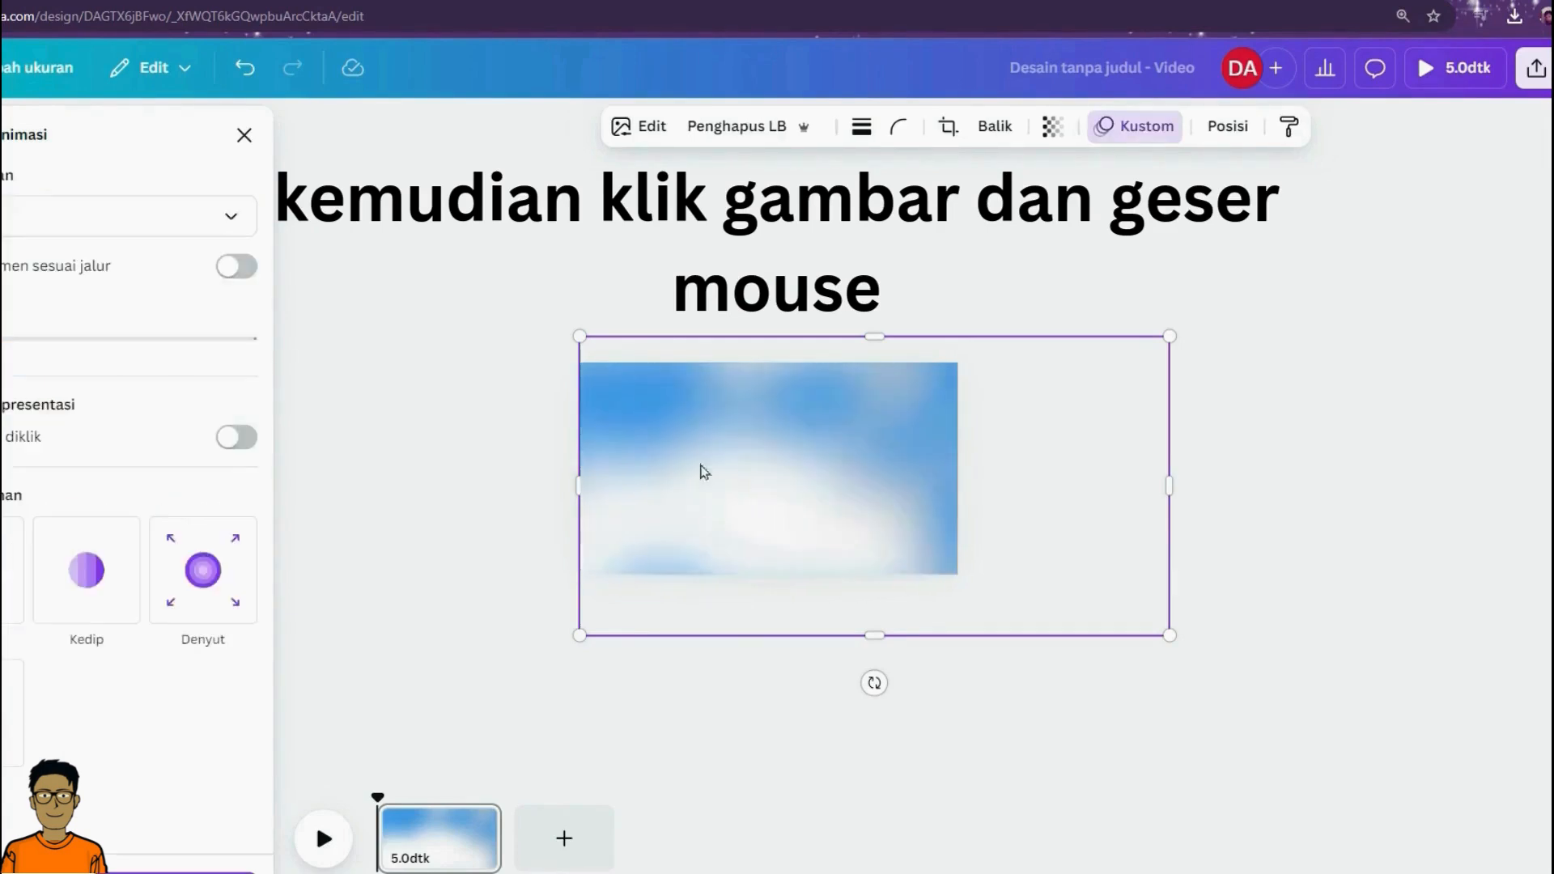
{"action": "left_click", "coordinate": [324, 838]}
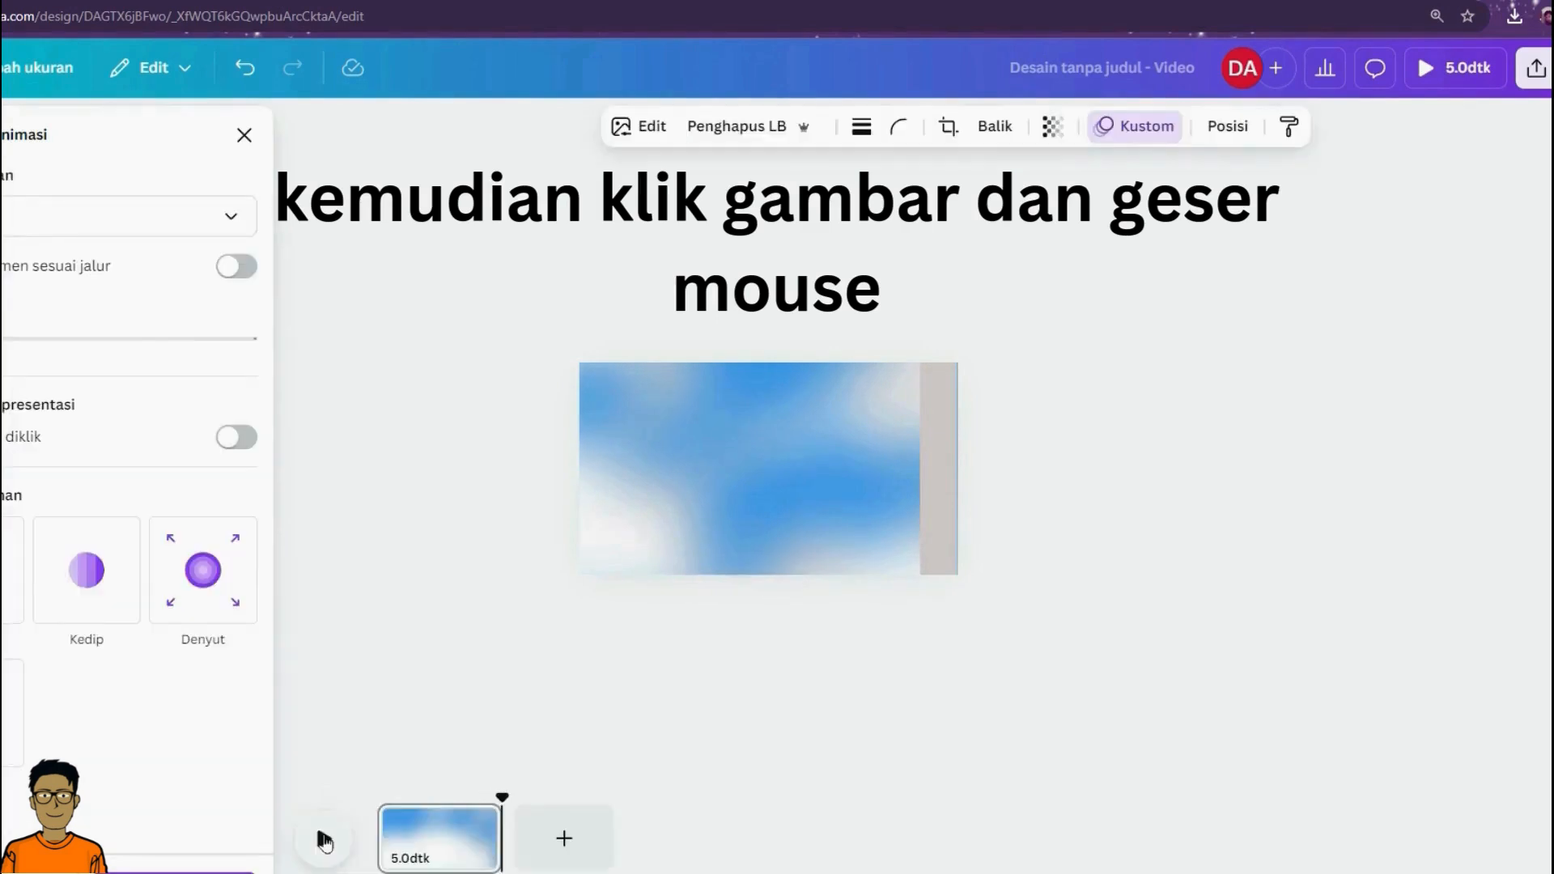
{"action": "left_click", "coordinate": [239, 873]}
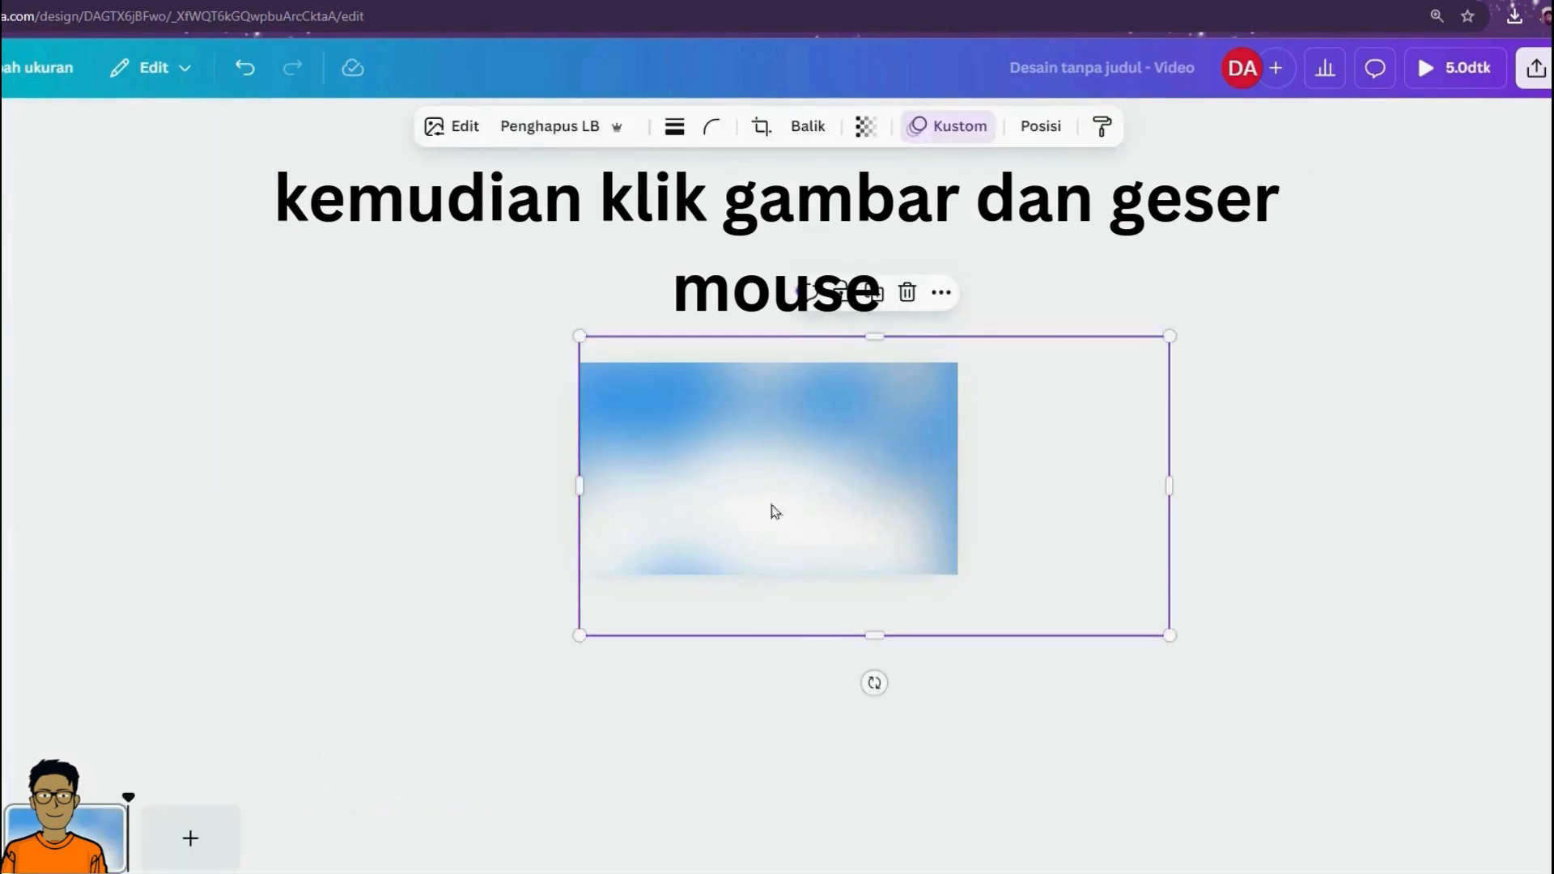
Download the animated sky design as a 1080p MP4 video.
{"action": "left_click", "coordinate": [1535, 68]}
{"action": "left_click", "coordinate": [1283, 518]}
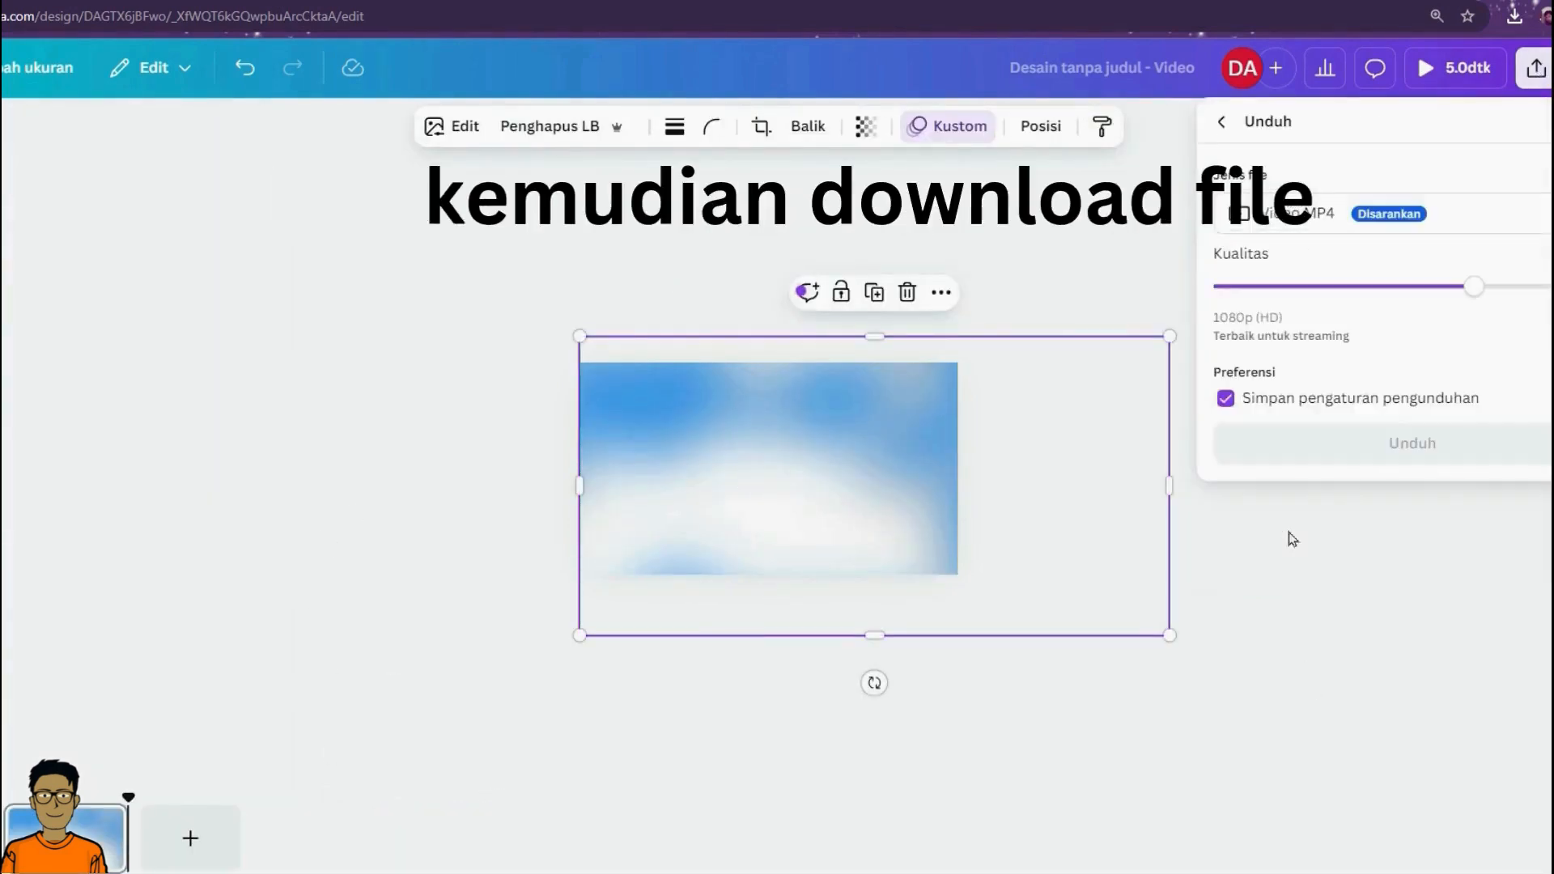
{"action": "left_click", "coordinate": [1346, 447]}
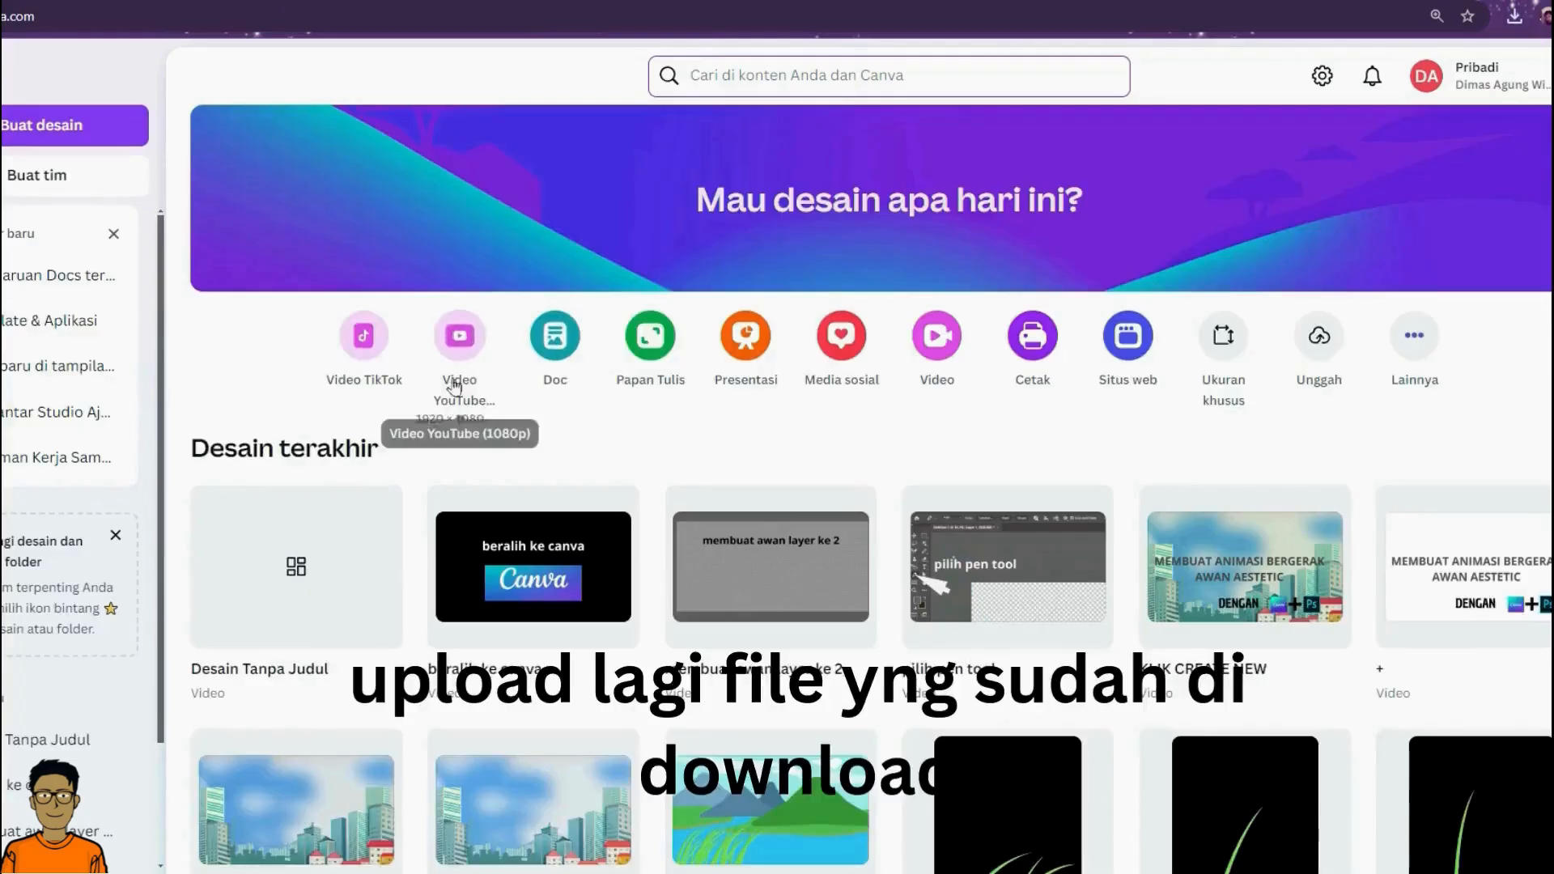
Create a new 1080p YouTube video design and upload the downloaded sky video "Desain tanpa judul (3)".
{"action": "left_click", "coordinate": [455, 387]}
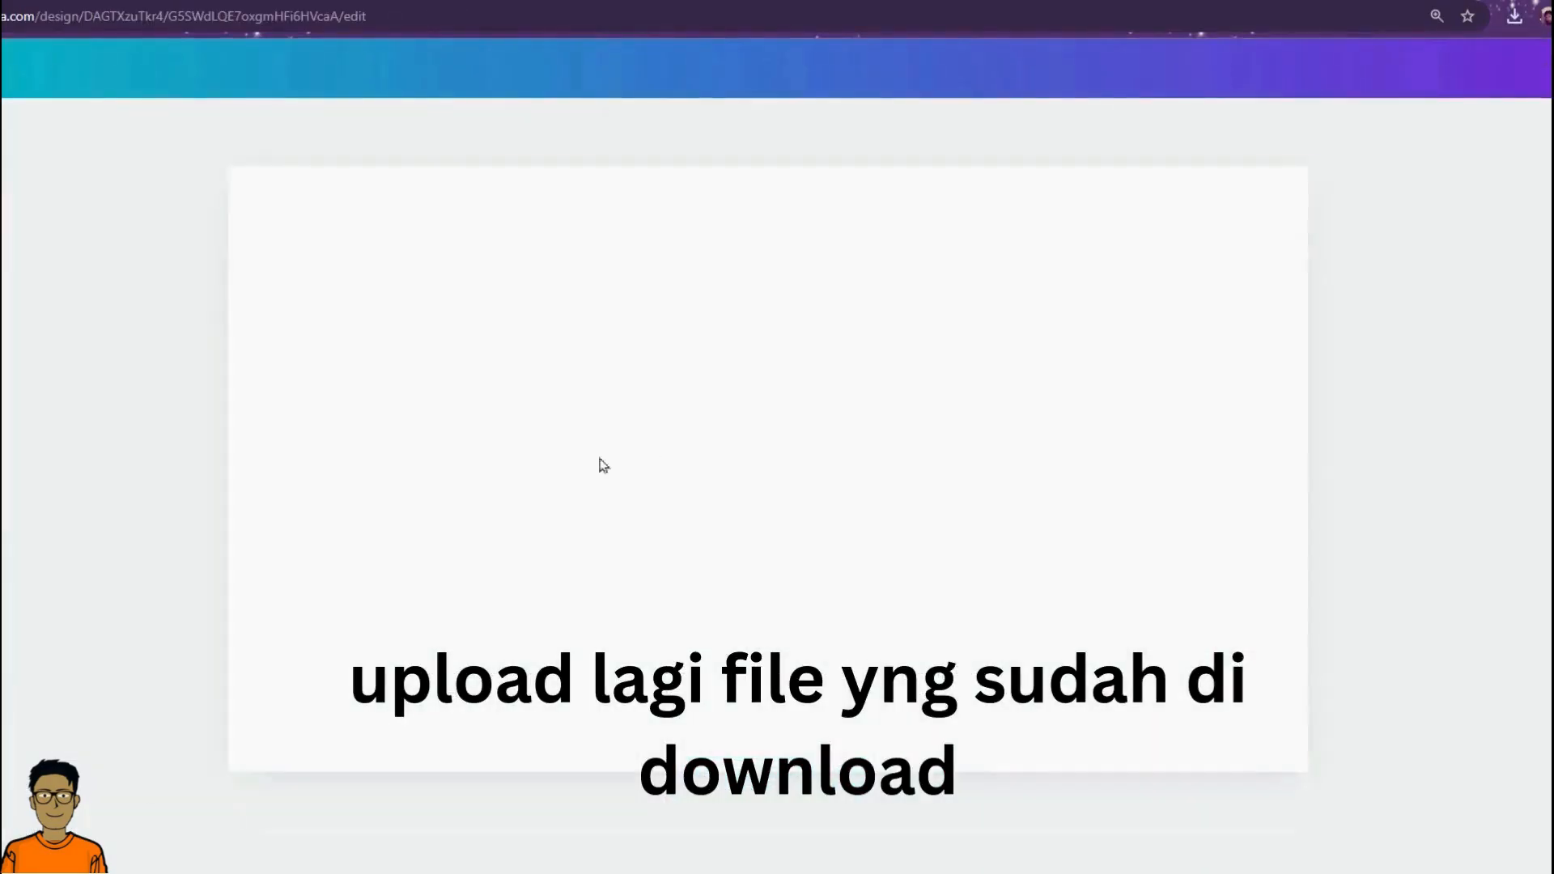
{"action": "left_click", "coordinate": [2, 404]}
{"action": "left_click", "coordinate": [69, 189]}
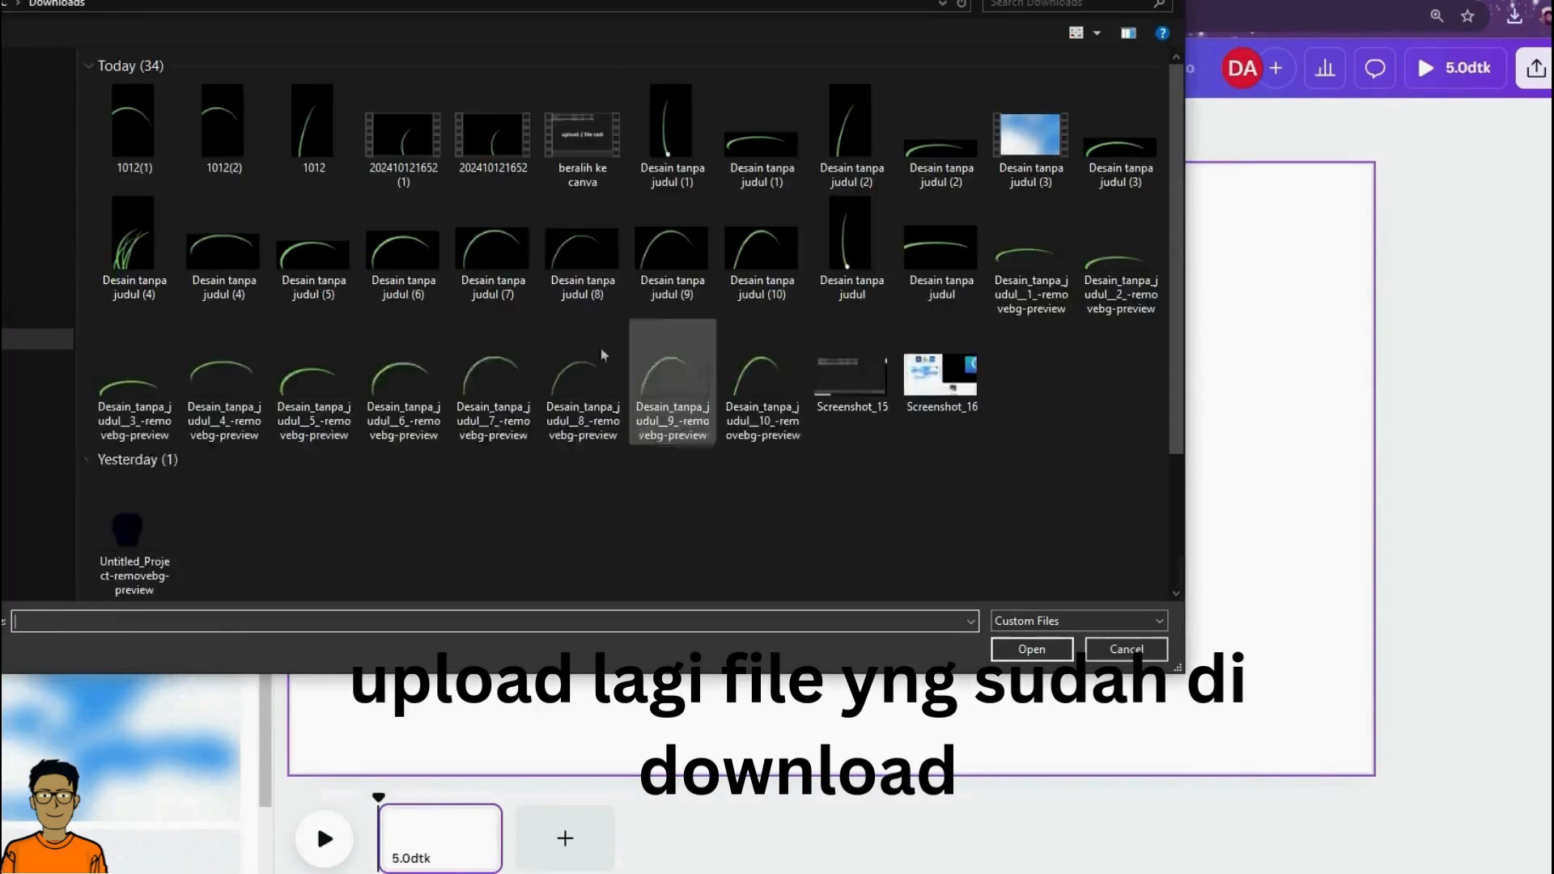
{"action": "double_click", "coordinate": [1032, 139]}
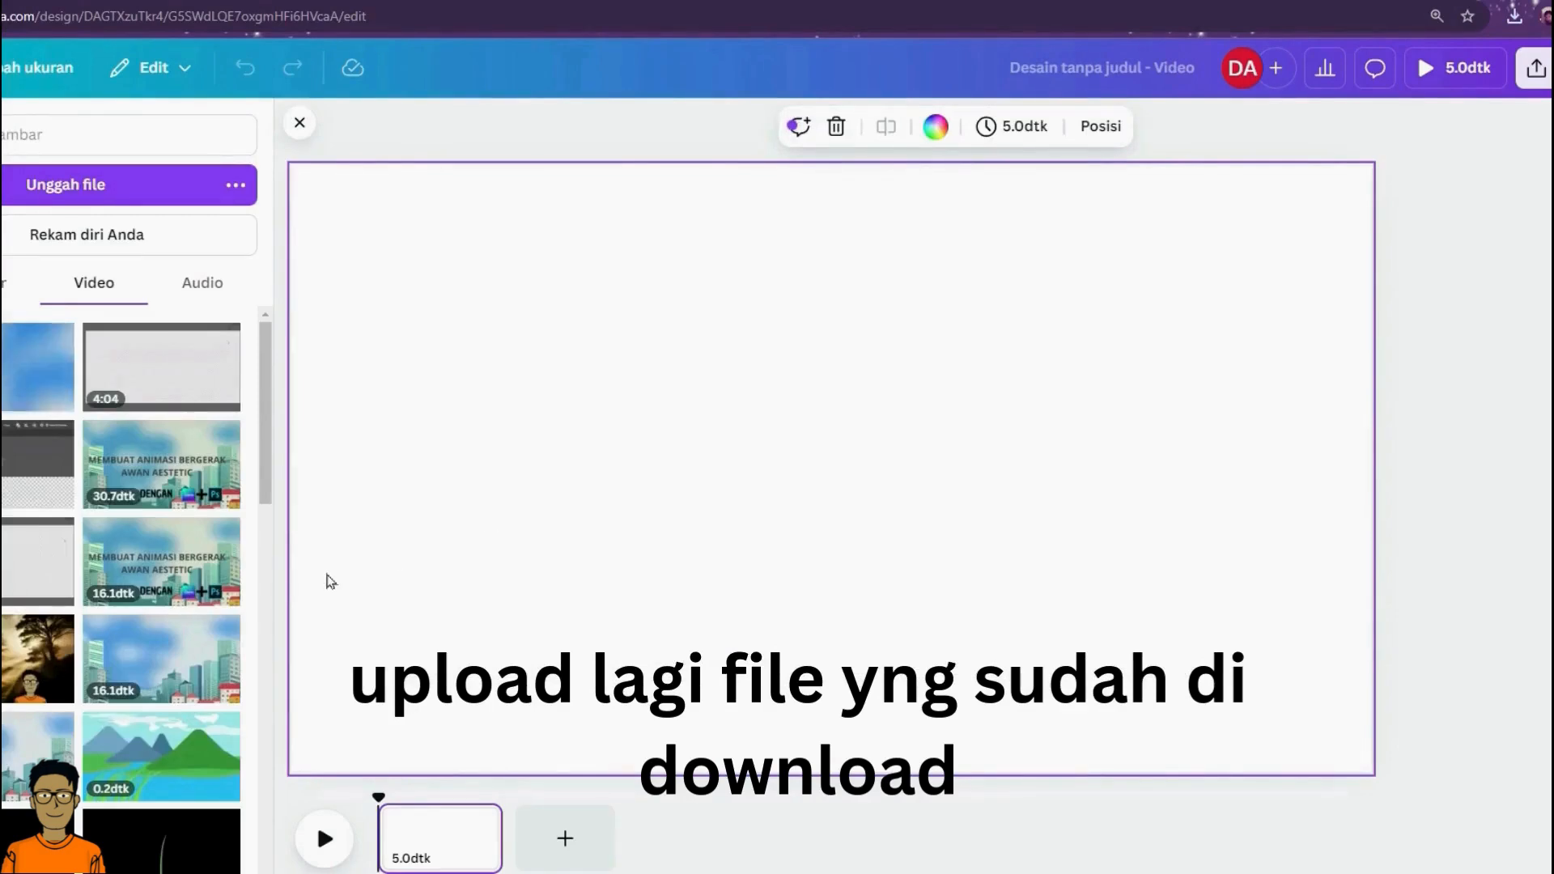
Place the uploaded sky video on the page and enlarge it to cover the whole page.
{"action": "left_click", "coordinate": [23, 384]}
{"action": "left_click_drag", "start_coordinate": [886, 465], "coordinate": [780, 406]}
{"action": "left_click_drag", "start_coordinate": [1150, 650], "coordinate": [1349, 833]}
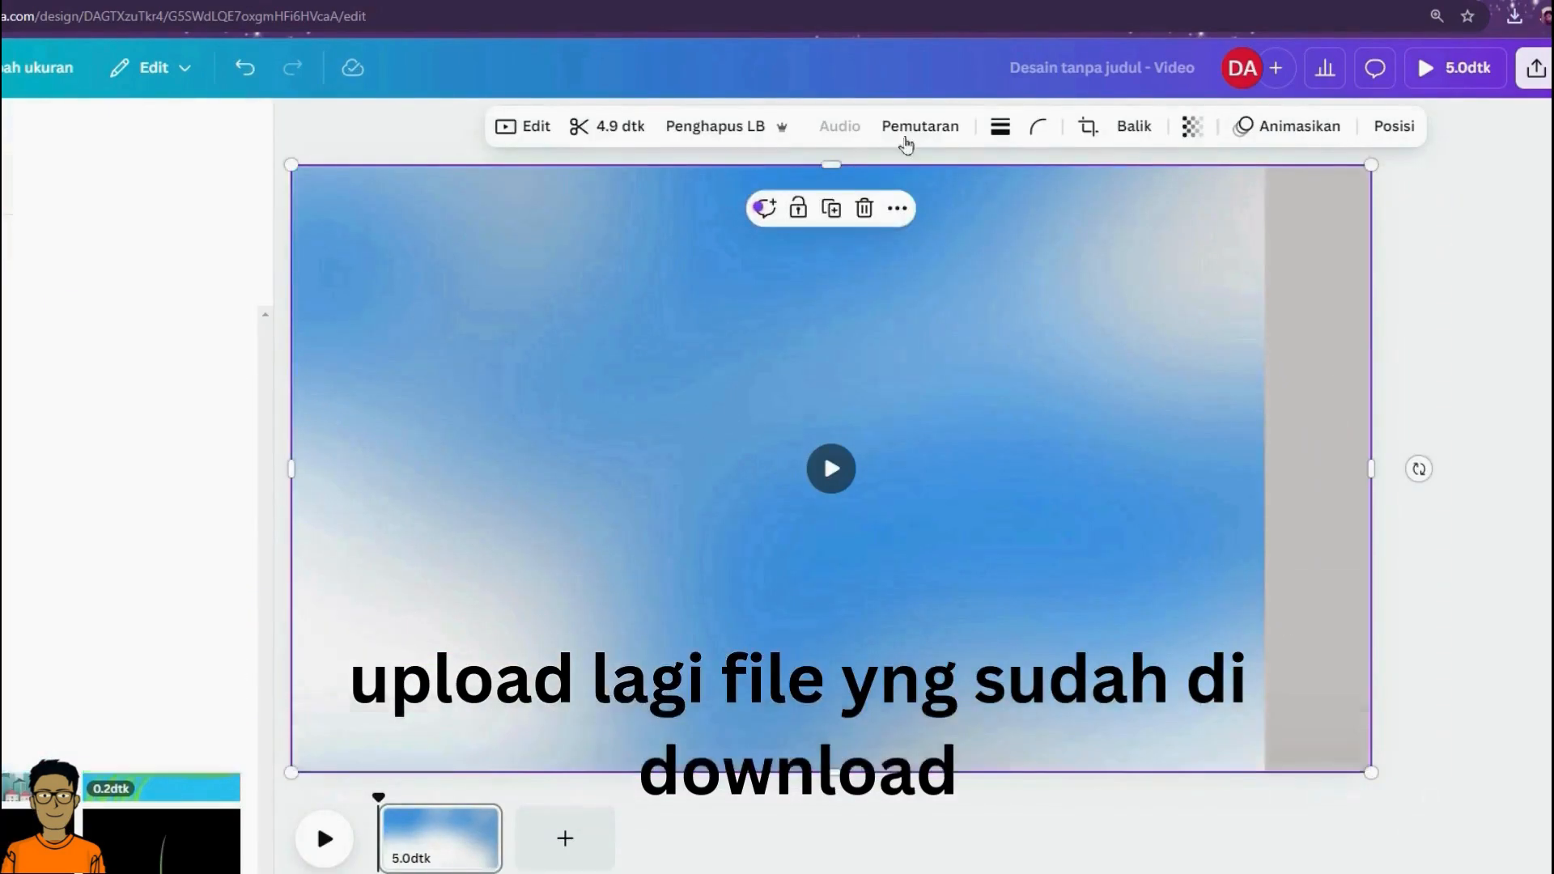
Slow the sky video's playback speed to 0.25 and preview the result.
{"action": "left_click", "coordinate": [906, 129]}
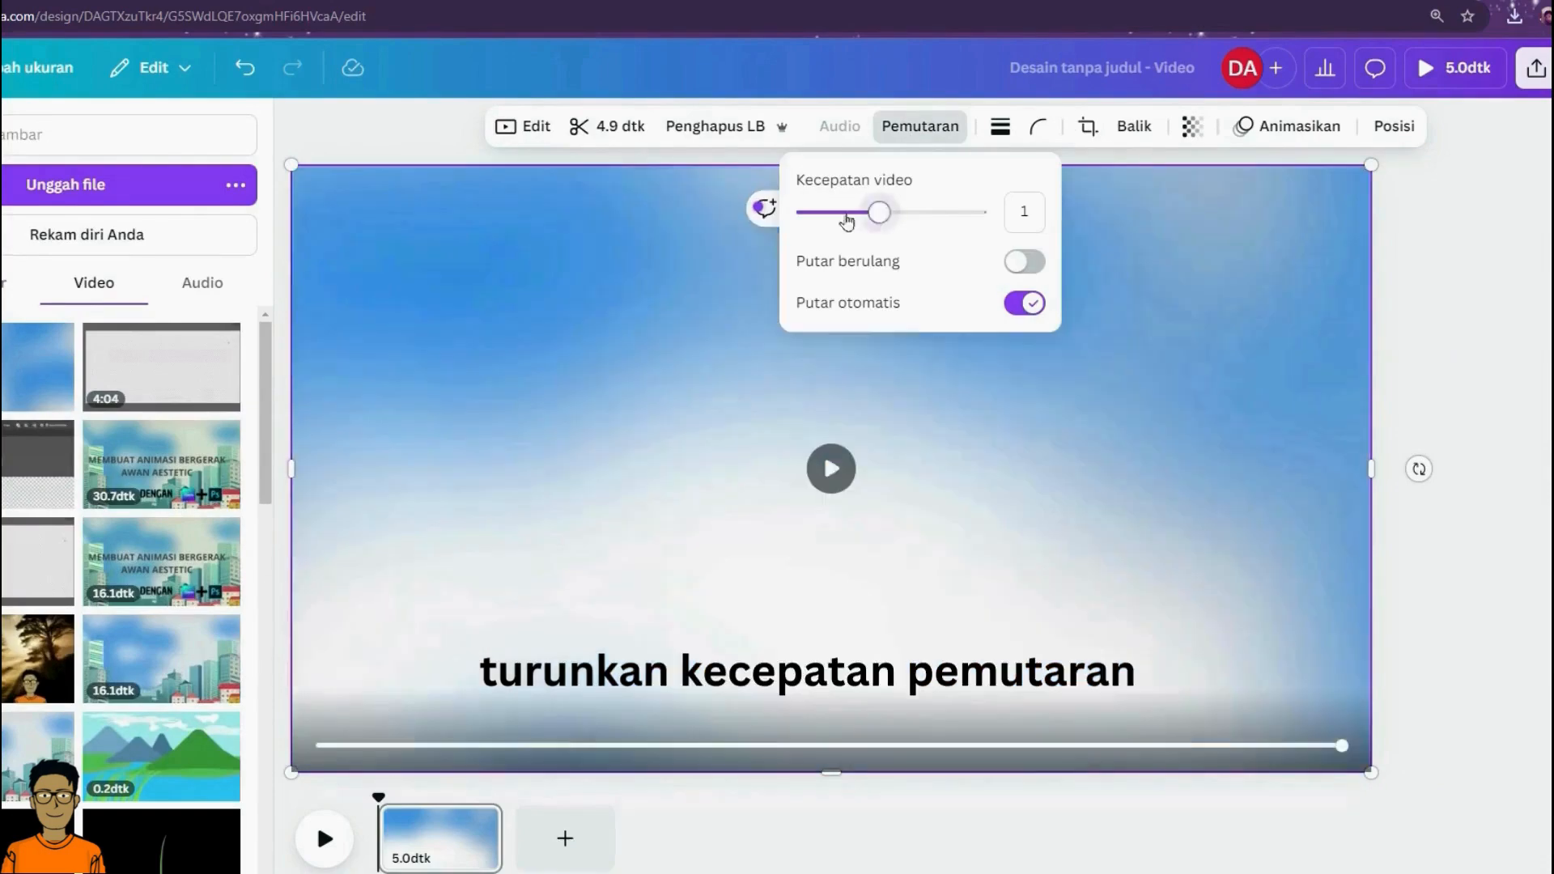
{"action": "left_click_drag", "start_coordinate": [877, 212], "coordinate": [806, 212]}
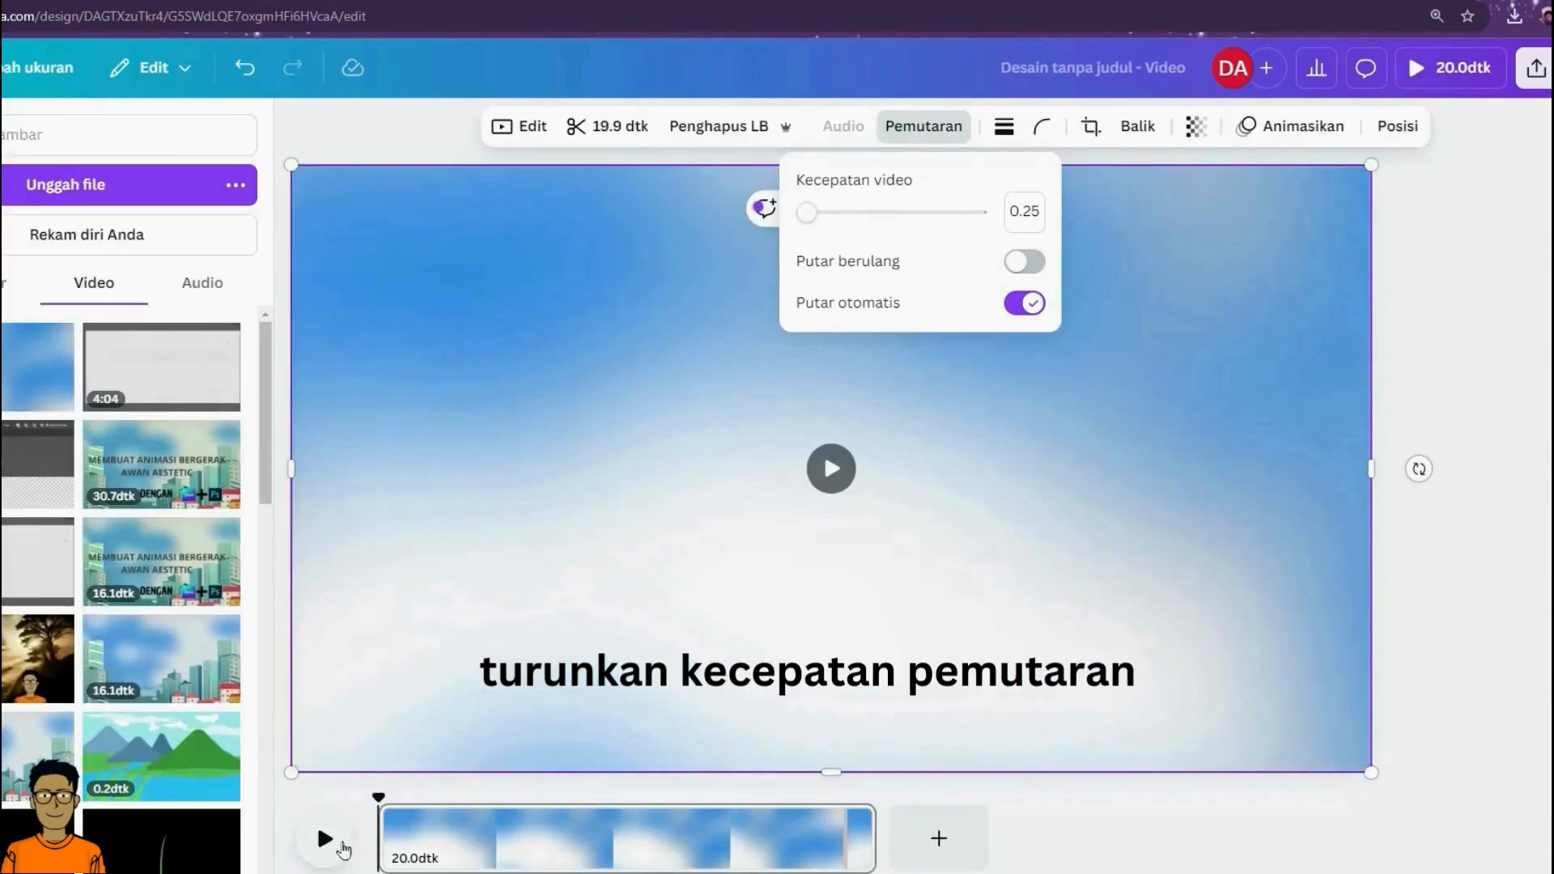
{"action": "left_click", "coordinate": [324, 838]}
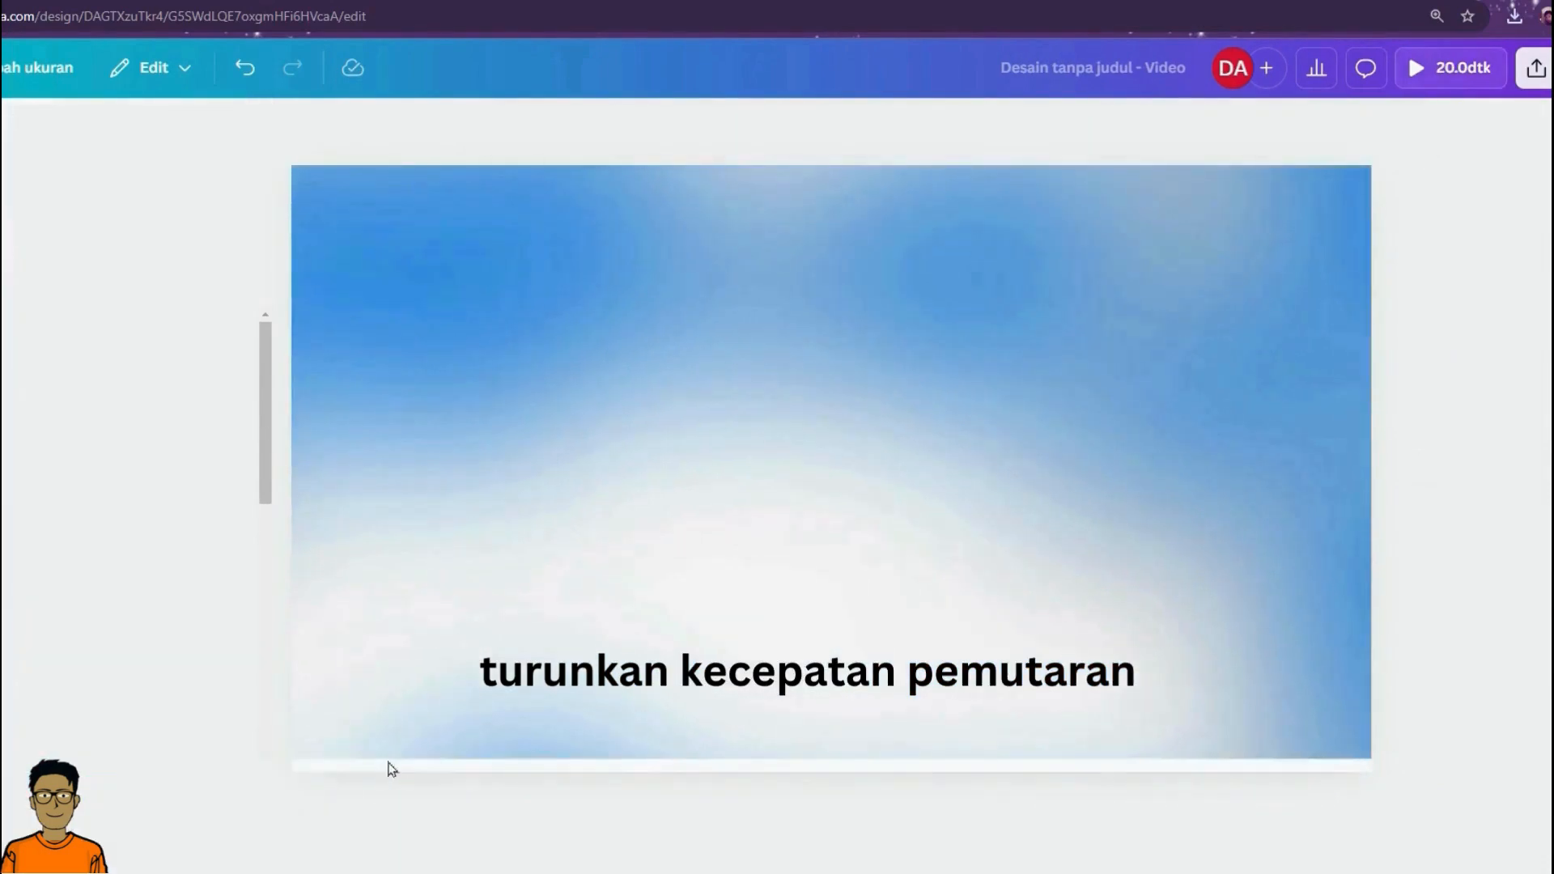
Split the clip just before the grey strip appears at the image's edge and delete the page after the split.
{"action": "left_click_drag", "start_coordinate": [424, 810], "coordinate": [364, 809]}
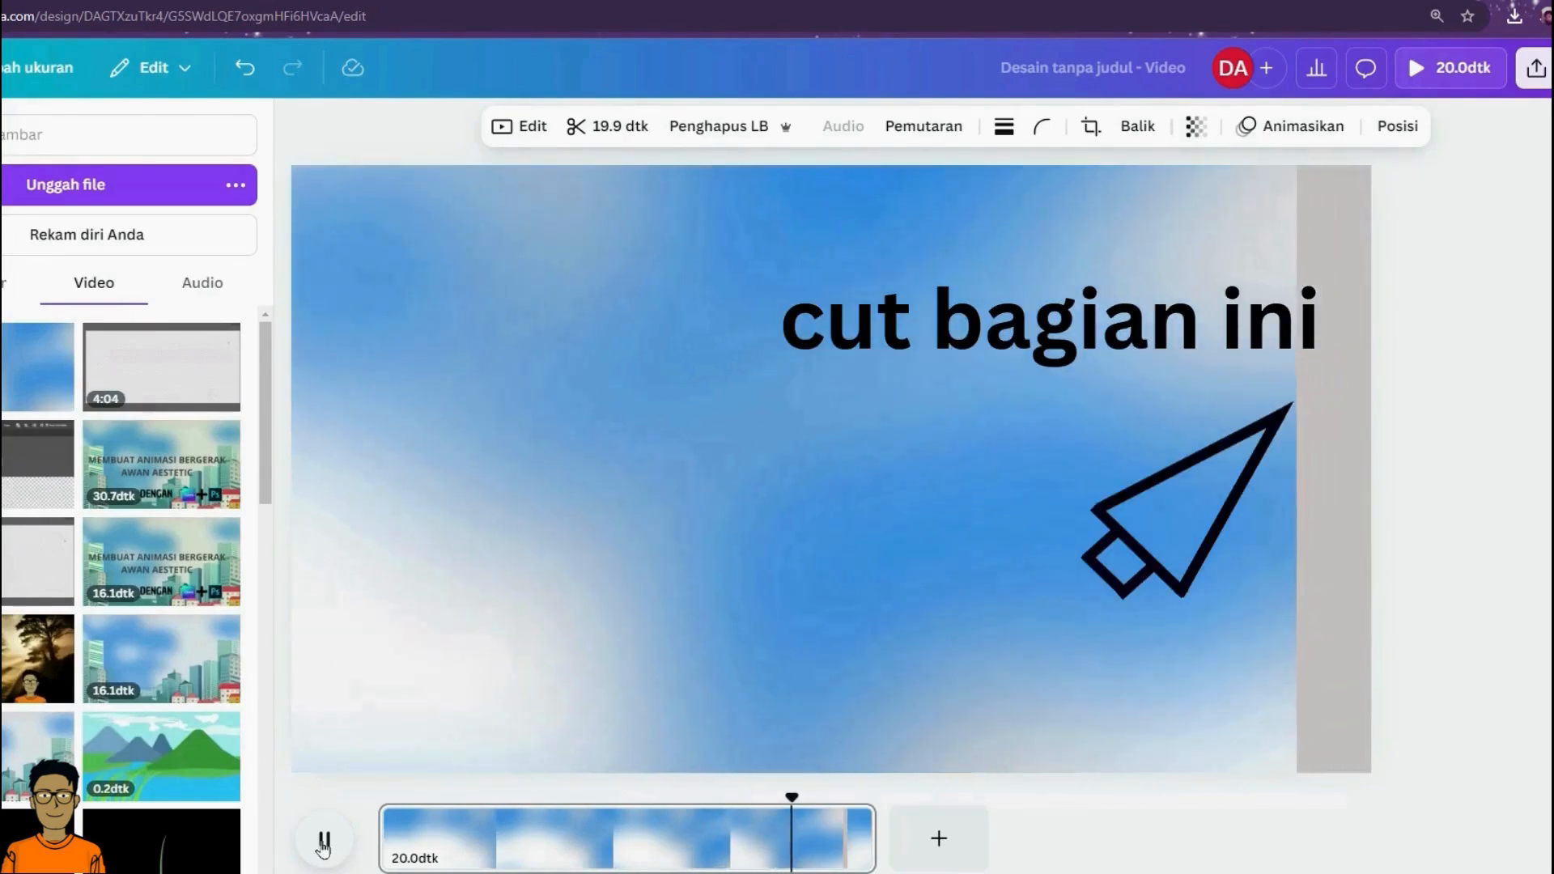
{"action": "key", "text": "Left"}
{"action": "key", "text": "Left"}
{"action": "key", "text": "Left"}
{"action": "key", "text": "Left"}
{"action": "key", "text": "Left"}
{"action": "key", "text": "Left"}
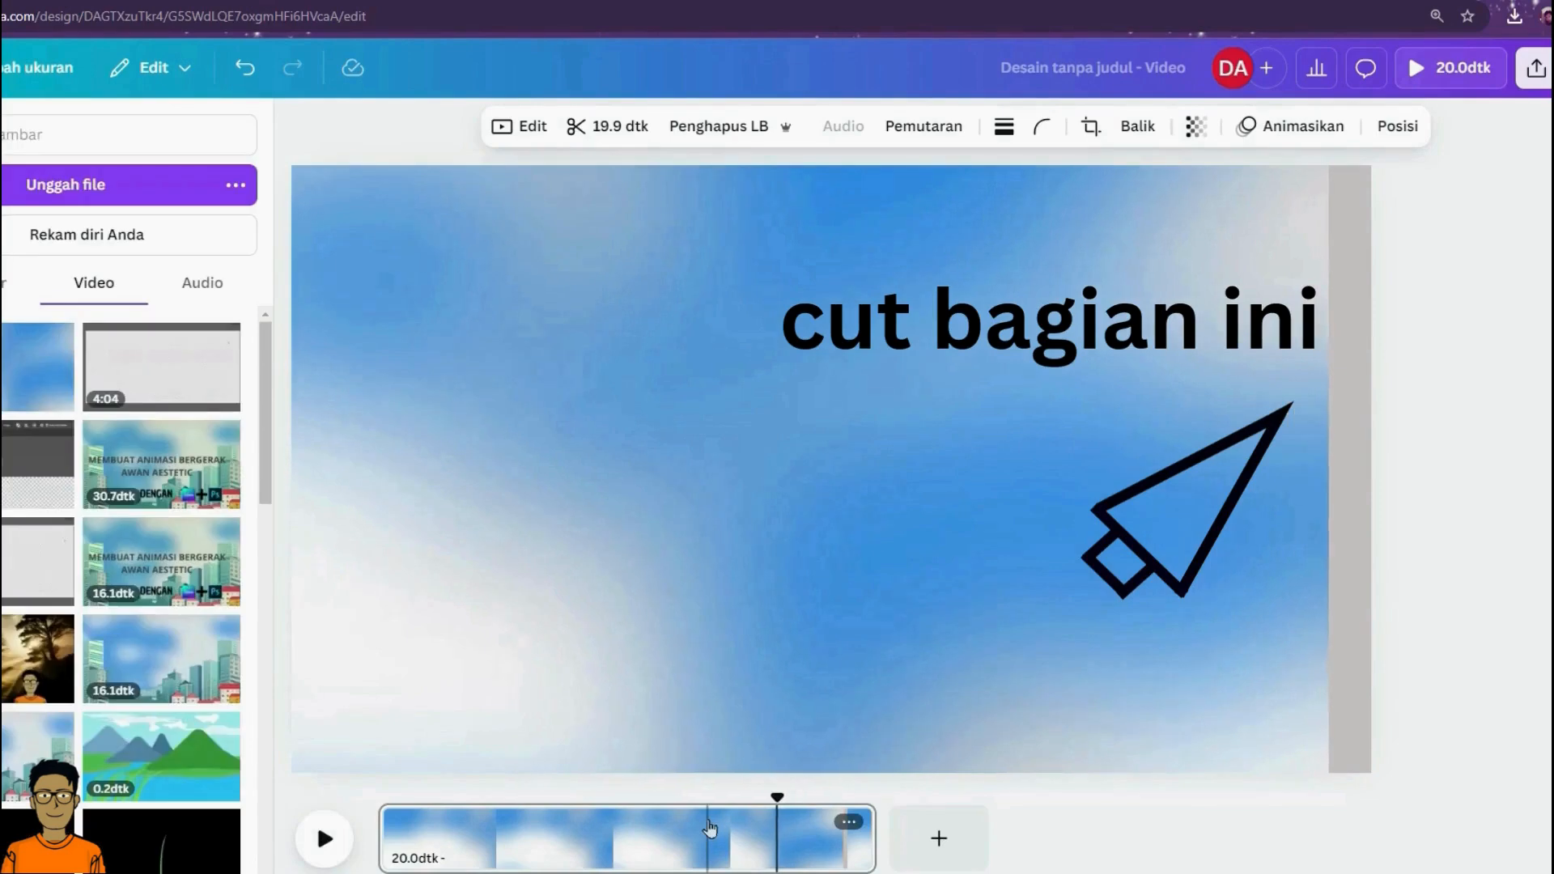
{"action": "key", "text": "Left"}
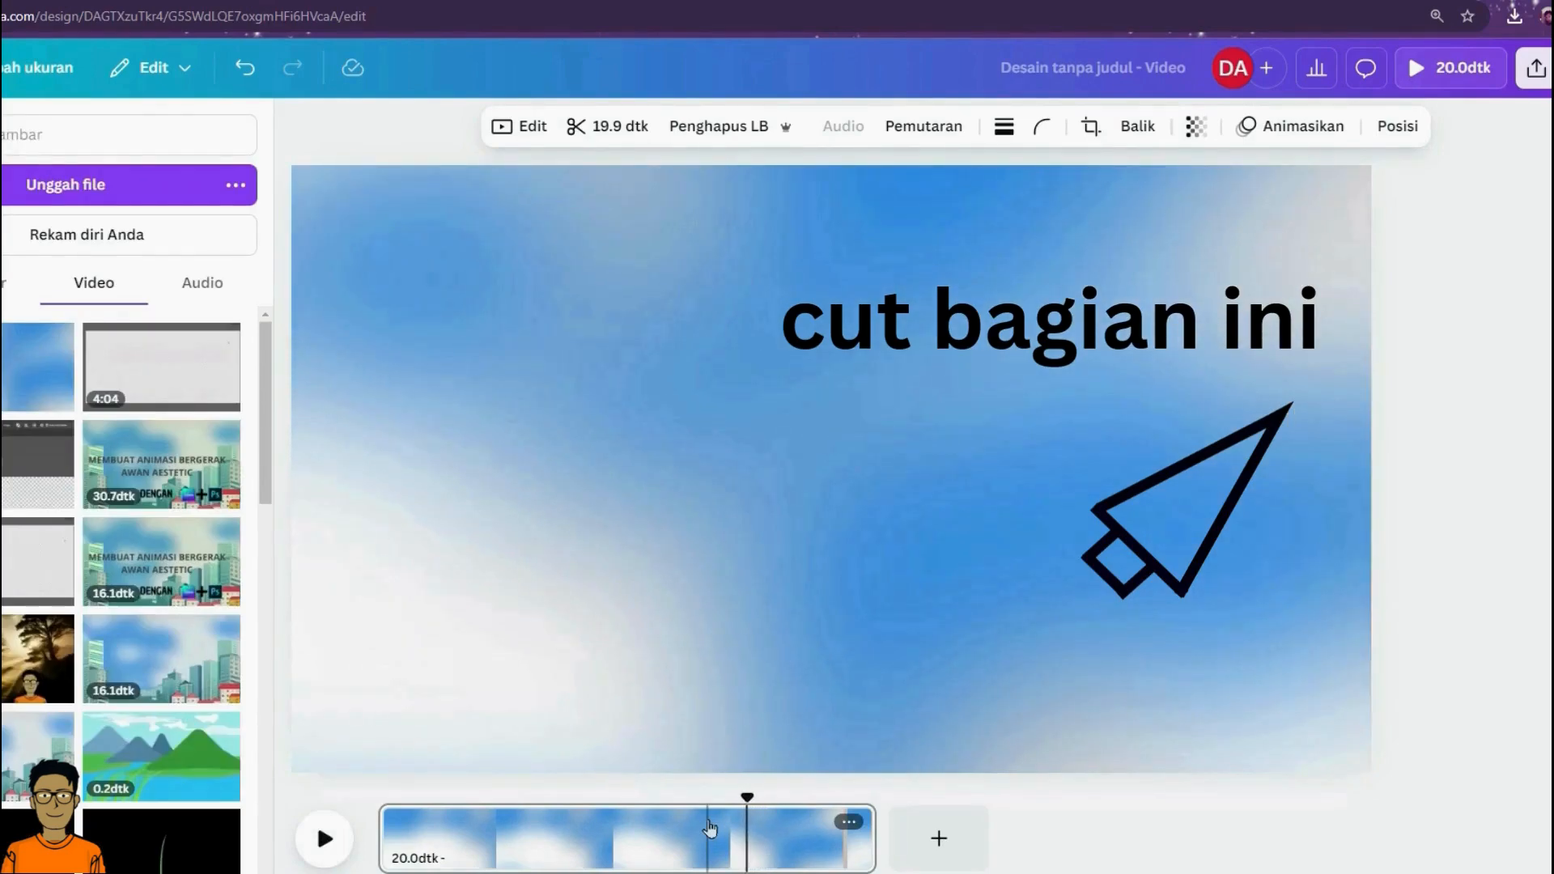
{"action": "key", "text": "s"}
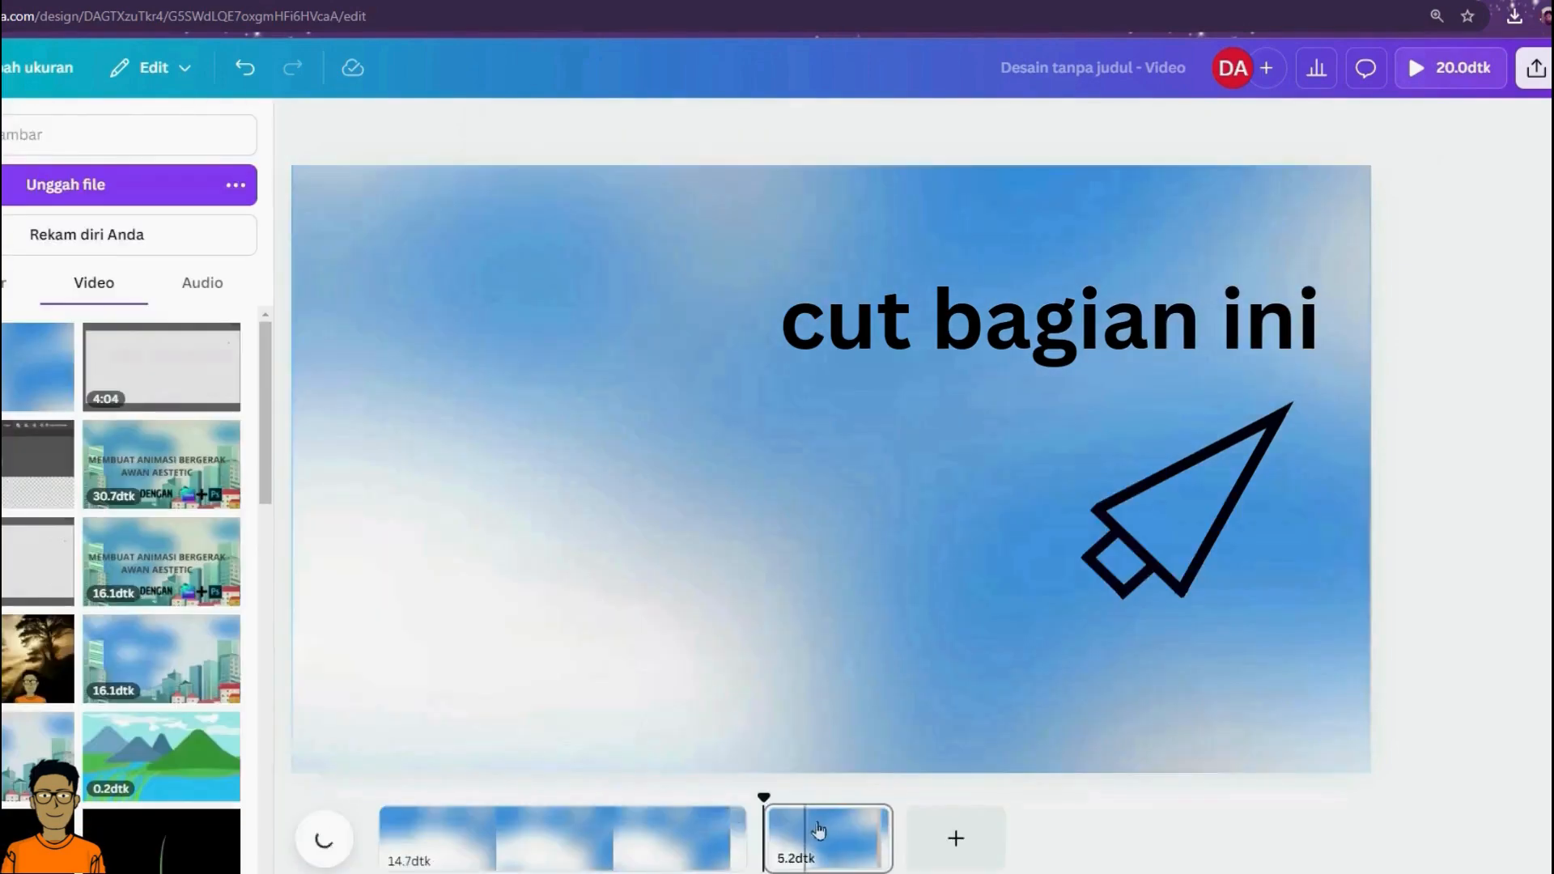
{"action": "left_click", "coordinate": [826, 831]}
{"action": "right_click", "coordinate": [825, 831]}
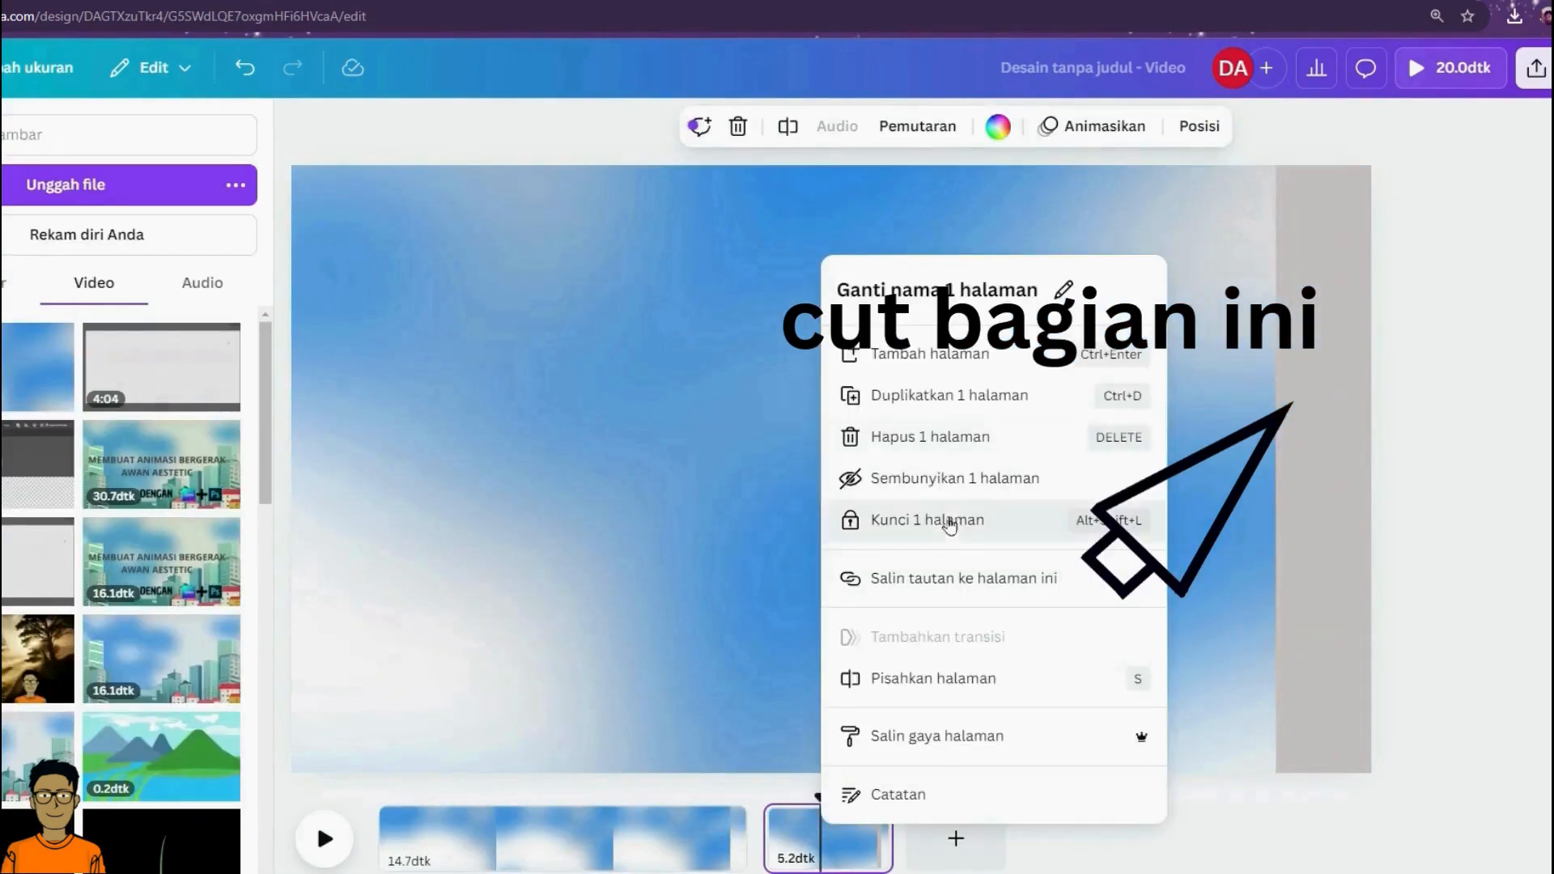
{"action": "left_click", "coordinate": [961, 453]}
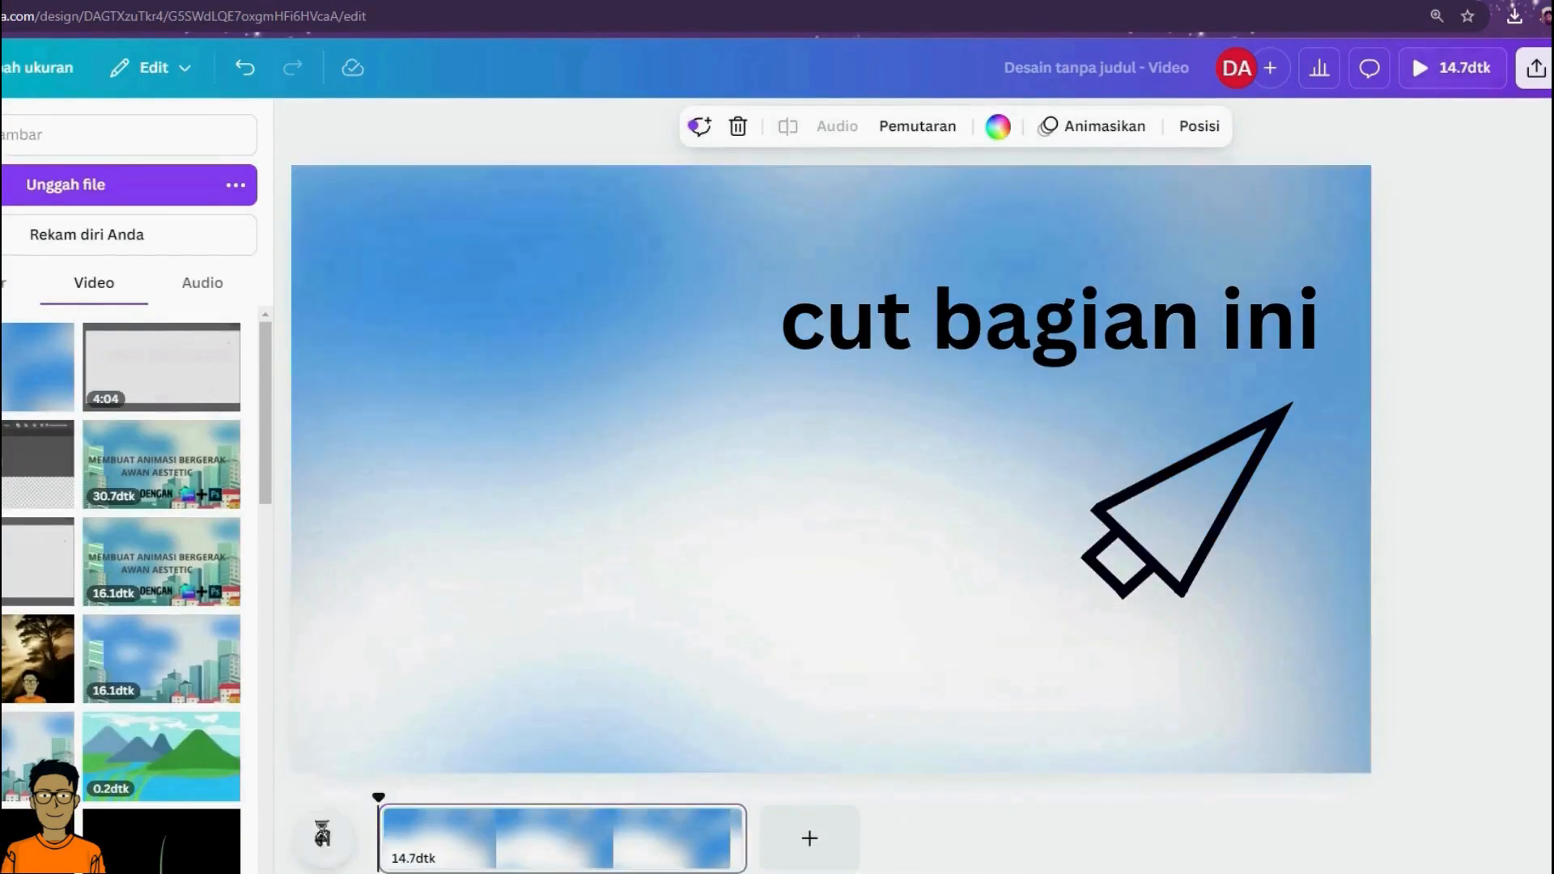
Preview the trimmed sky clip and download it as a 1080p MP4 video.
{"action": "left_click", "coordinate": [324, 838]}
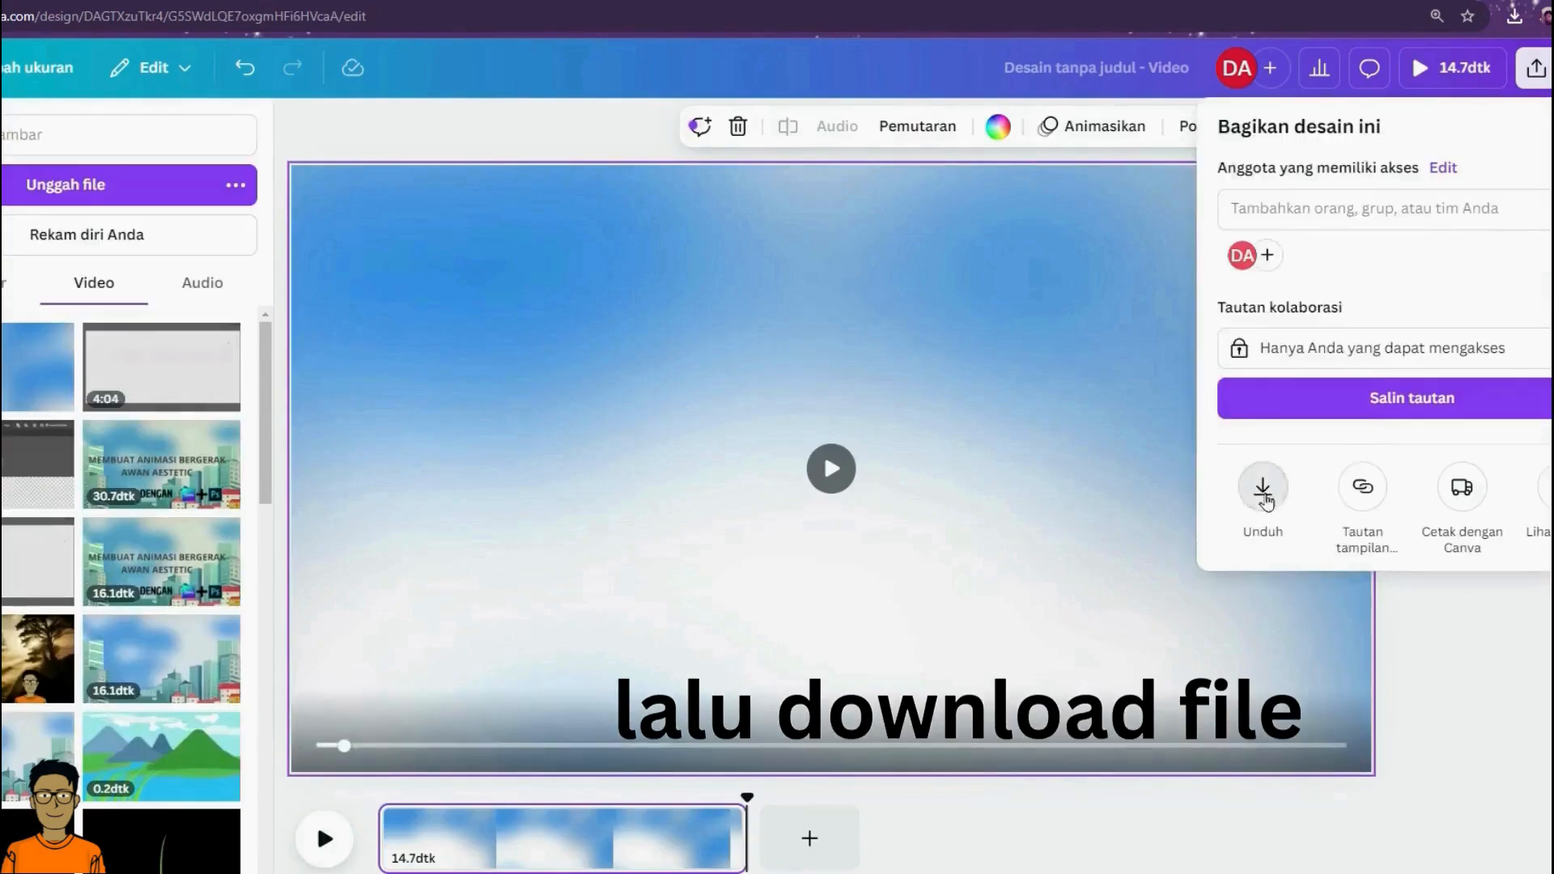
{"action": "left_click", "coordinate": [1265, 500]}
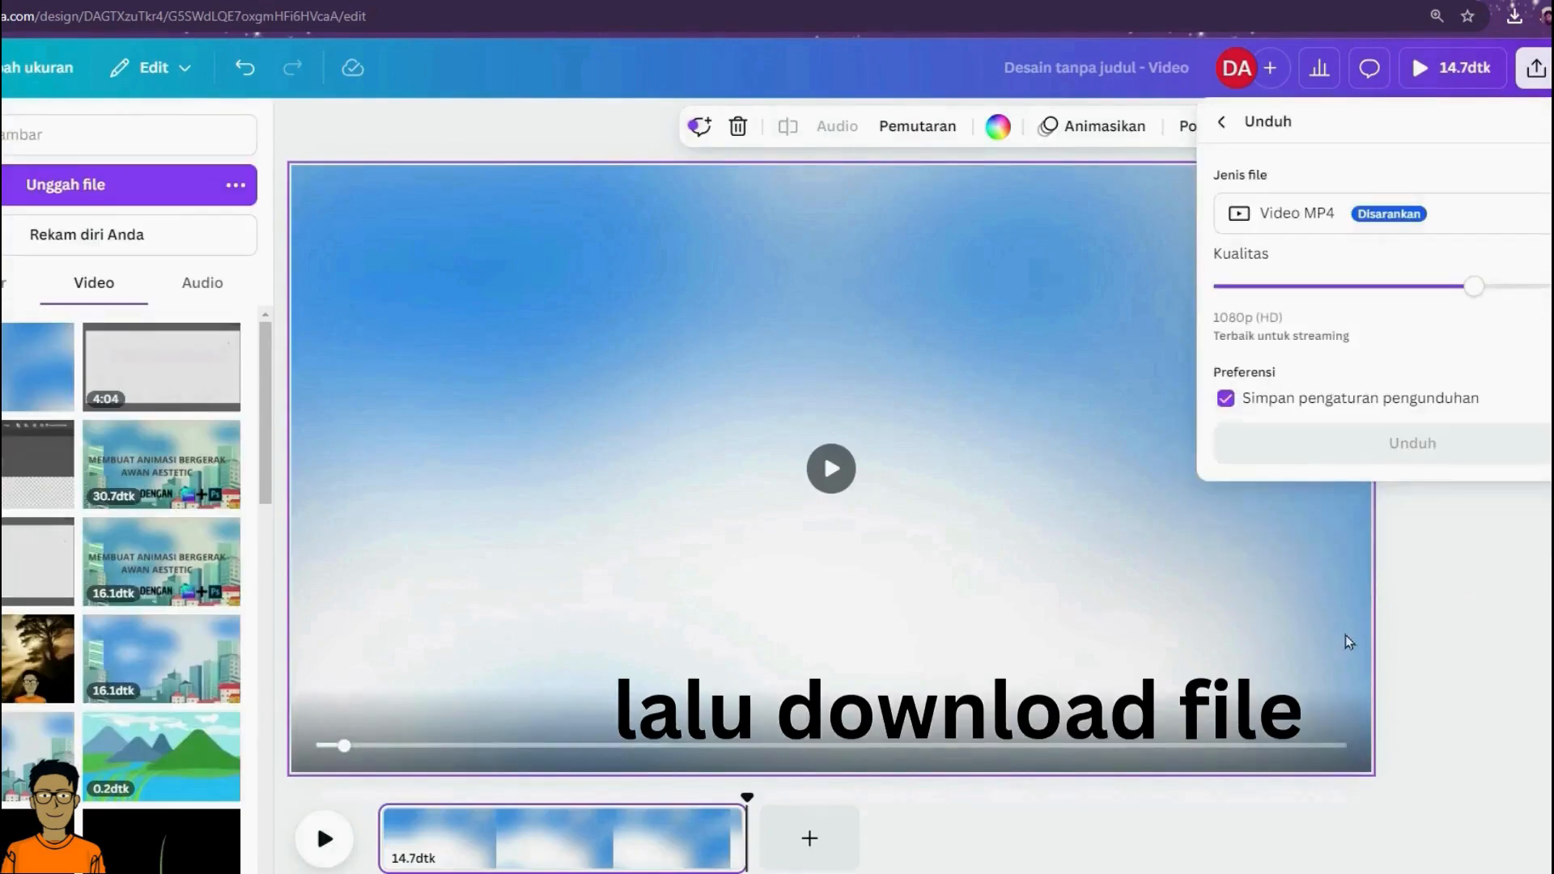
{"action": "left_click", "coordinate": [1352, 445]}
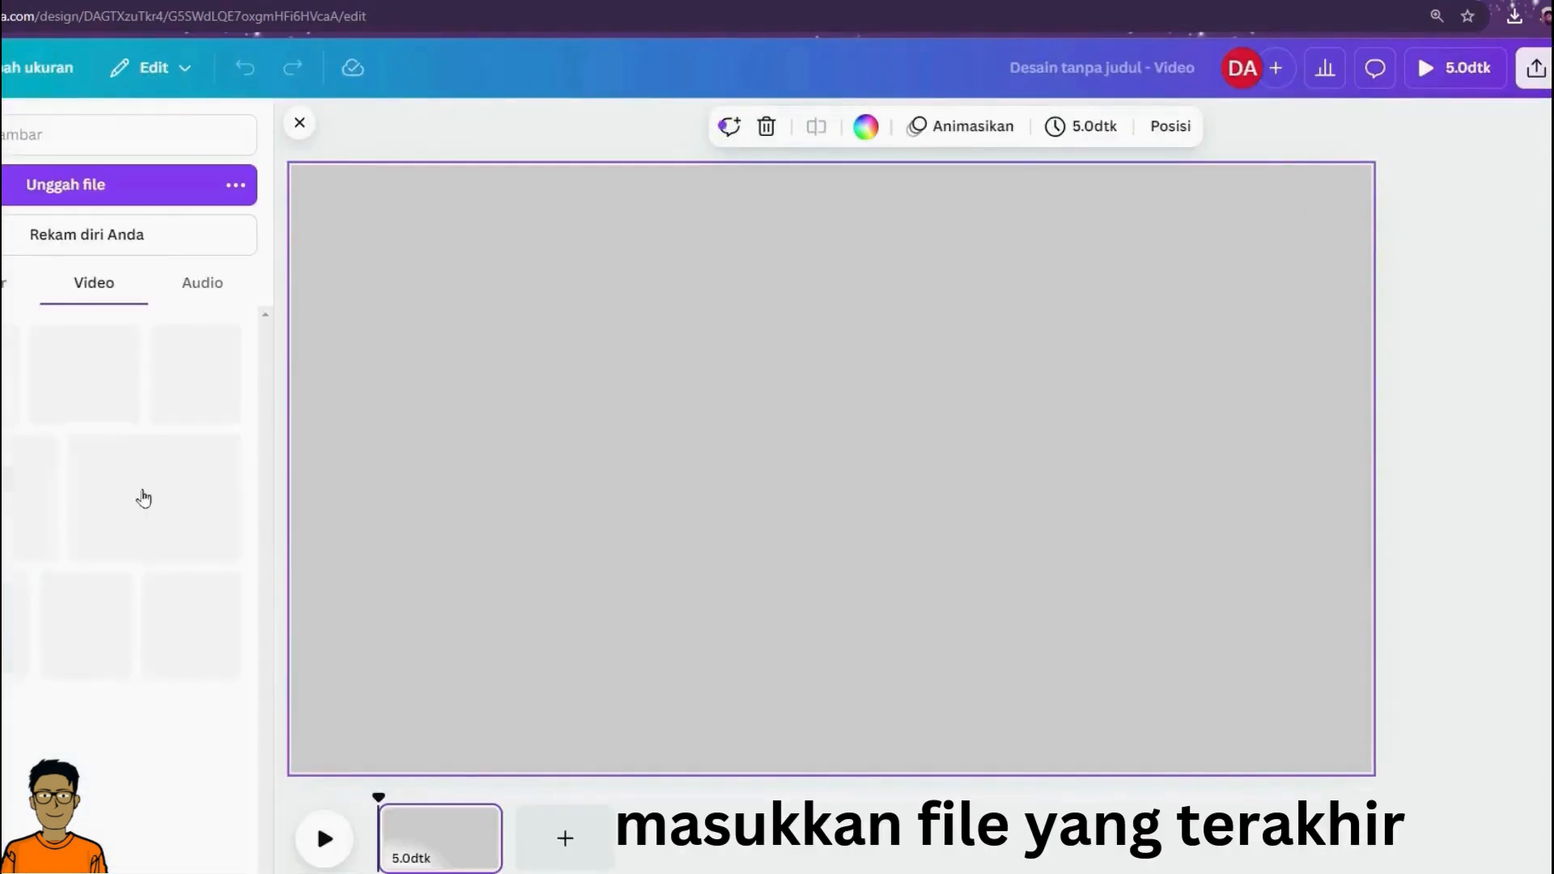
Add the newest sky video to the grey page, enlarge it to cover the page, and preview it.
{"action": "left_click", "coordinate": [169, 392]}
{"action": "left_click_drag", "start_coordinate": [572, 482], "coordinate": [455, 420]}
{"action": "left_click_drag", "start_coordinate": [1155, 649], "coordinate": [1372, 773]}
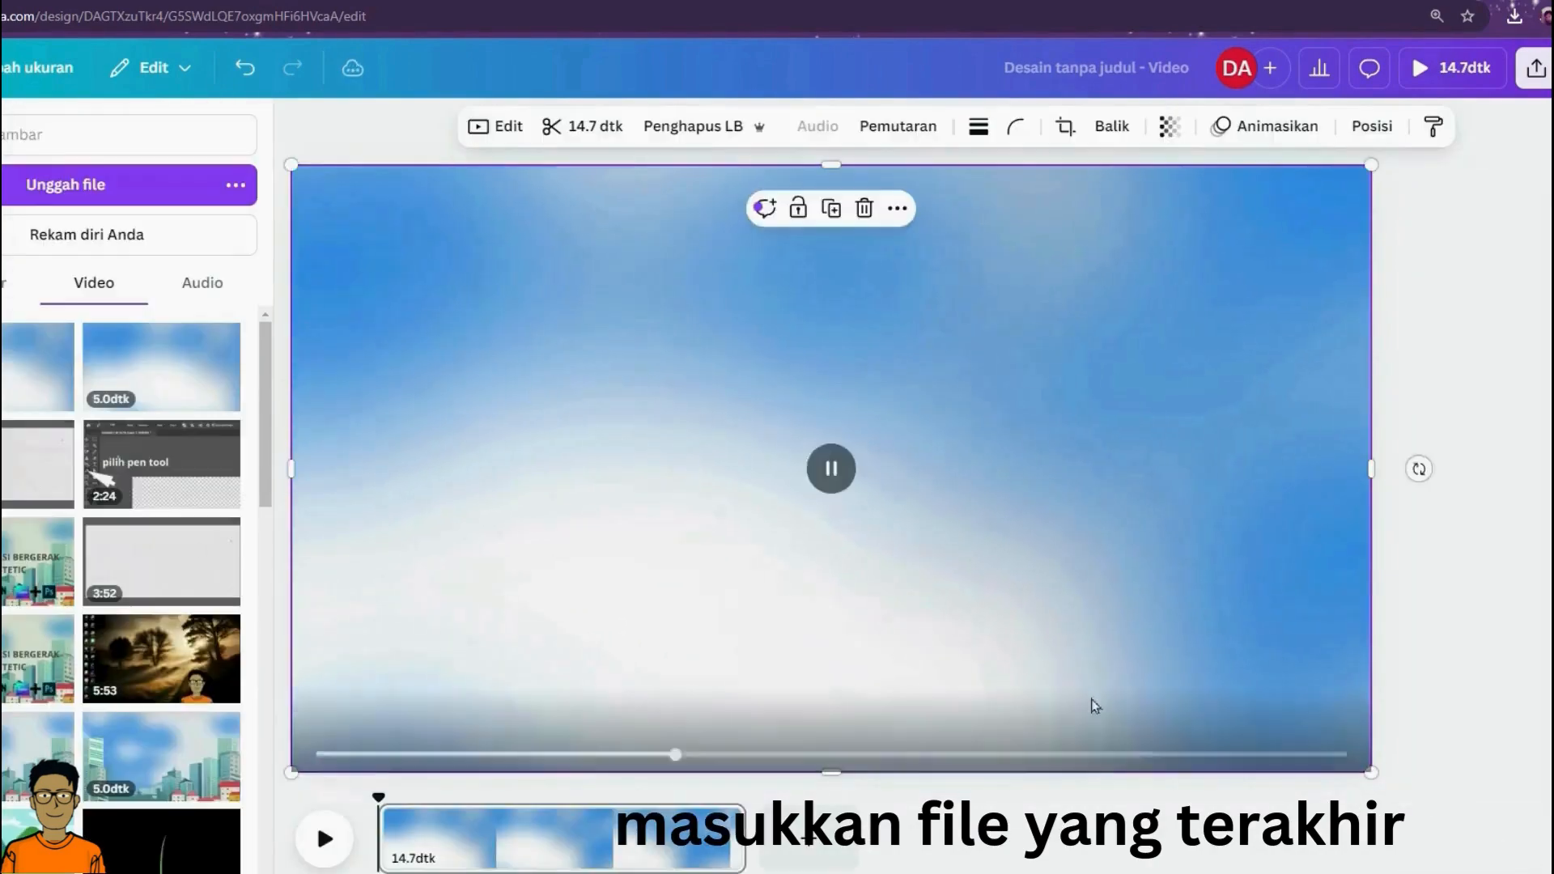
{"action": "left_click", "coordinate": [325, 838]}
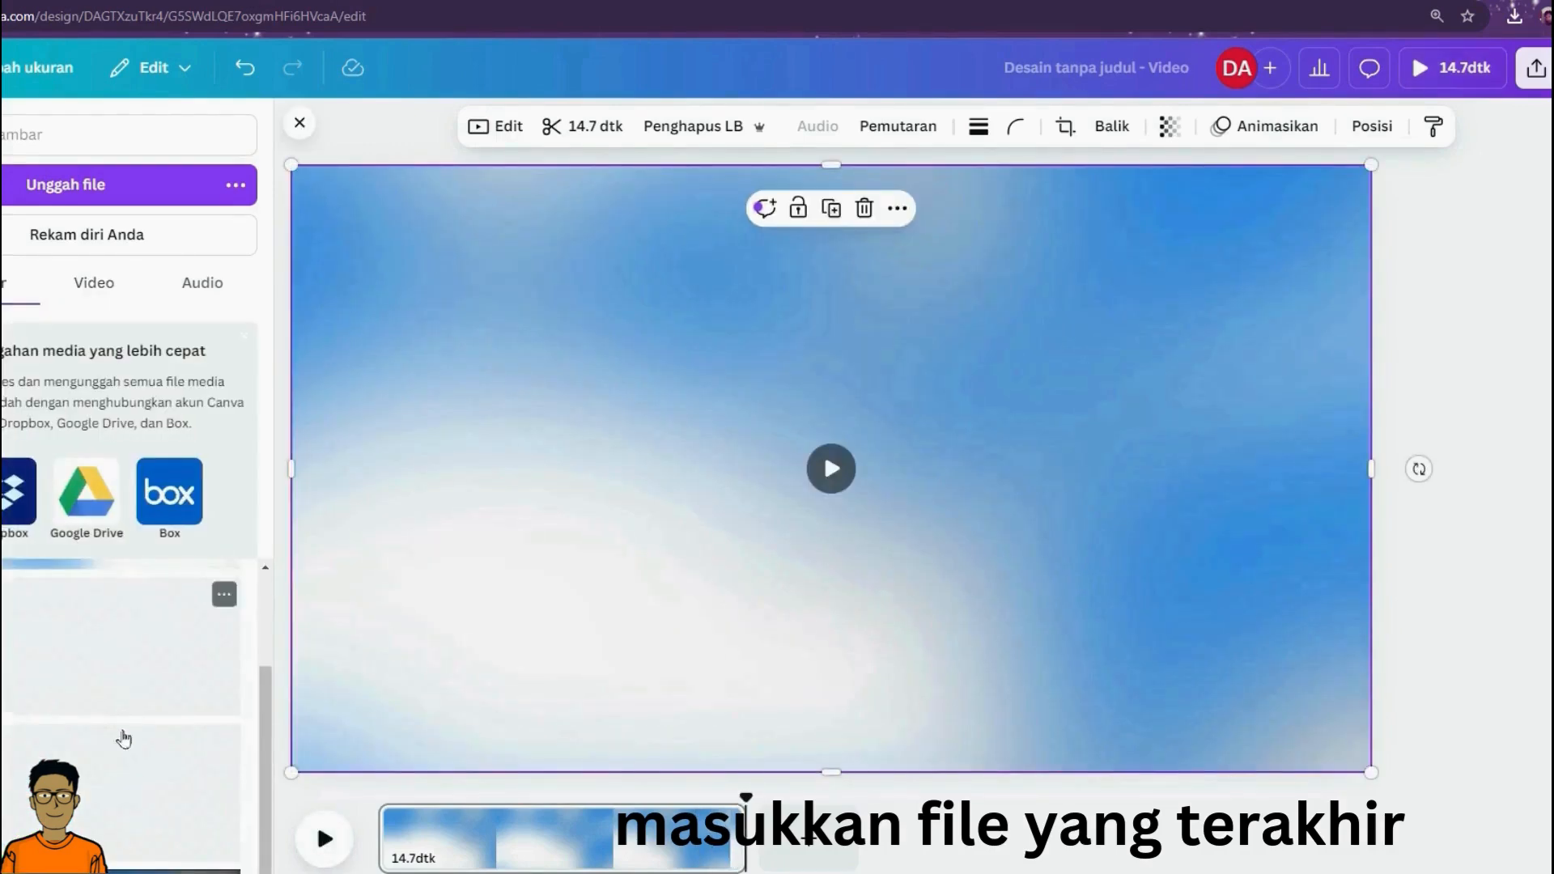
Add the second cloud layer image from the page's upper-left corner and enlarge it to about one and a half times the page's width.
{"action": "left_click", "coordinate": [112, 704]}
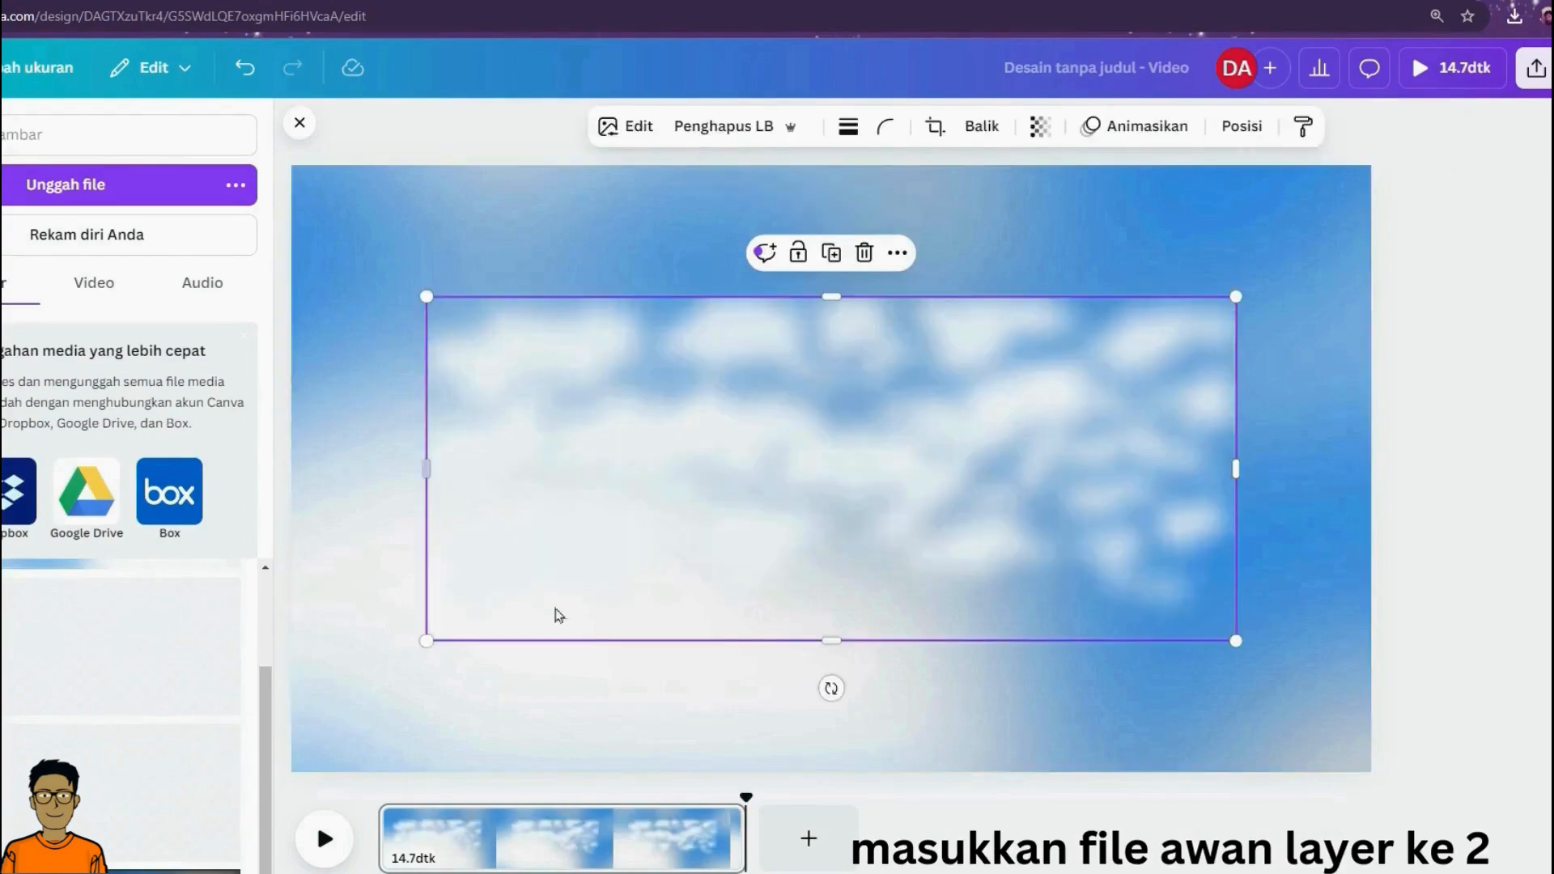
{"action": "left_click_drag", "start_coordinate": [631, 580], "coordinate": [793, 422]}
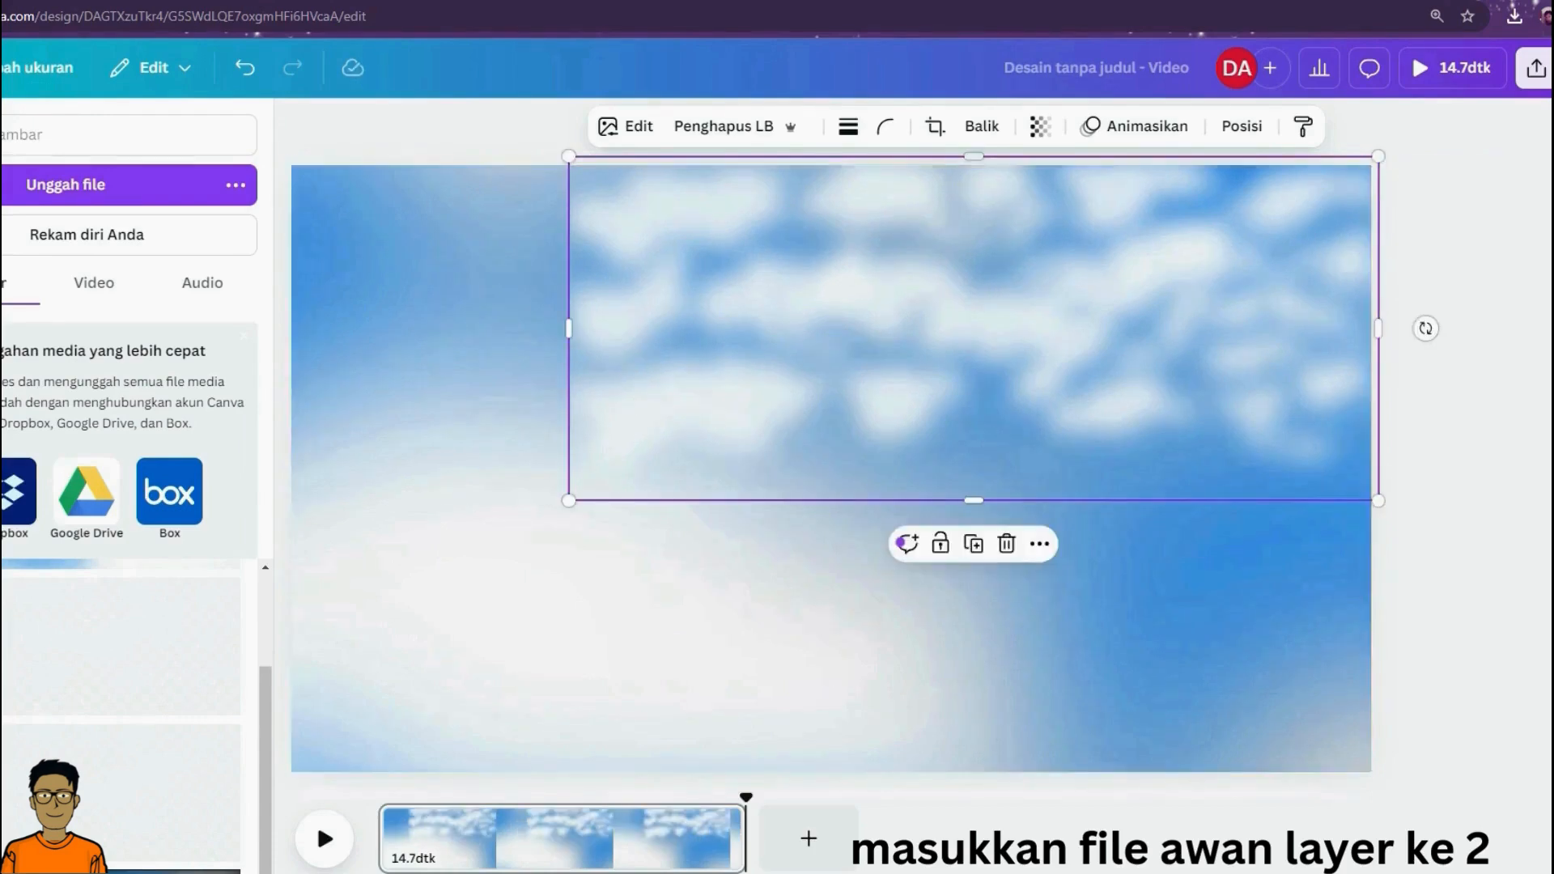
{"action": "key", "text": "ctrl+minus"}
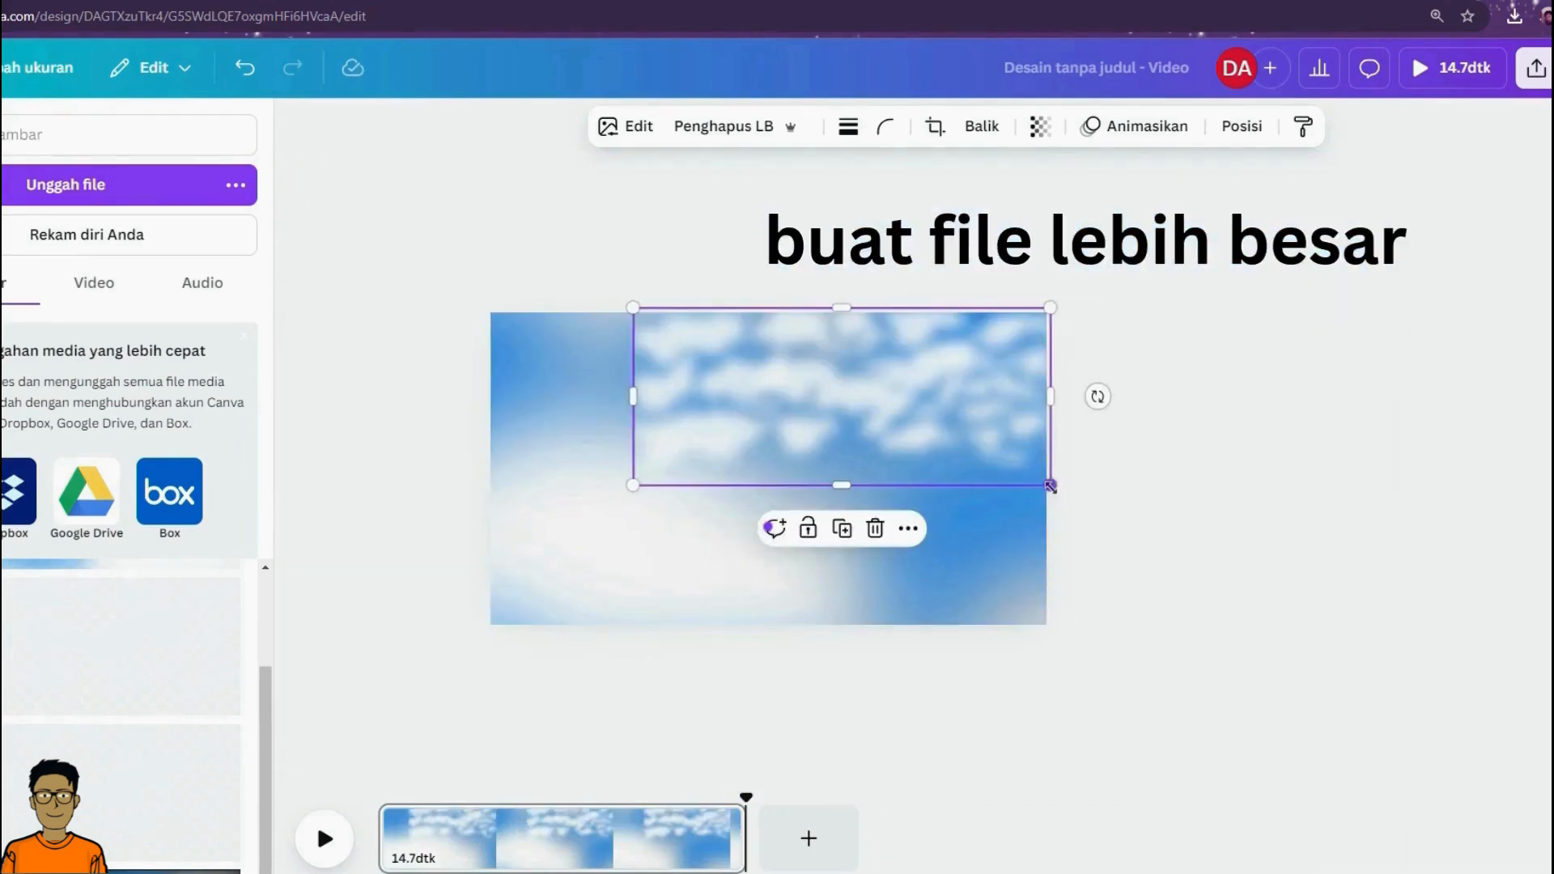
{"action": "left_click_drag", "start_coordinate": [1051, 486], "coordinate": [1345, 611]}
{"action": "left_click_drag", "start_coordinate": [954, 482], "coordinate": [739, 468]}
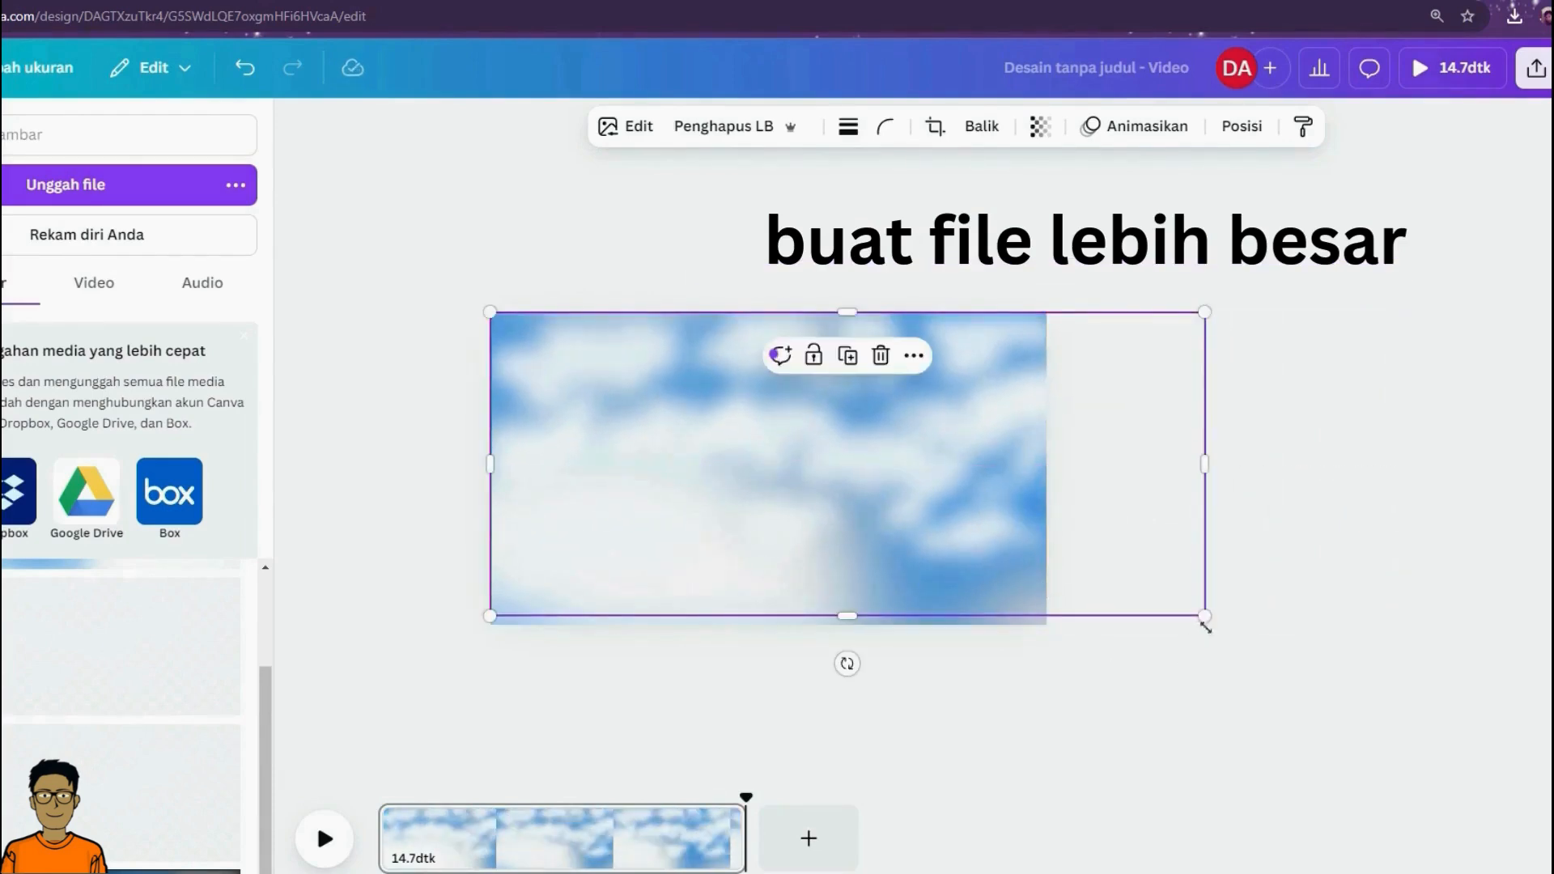
{"action": "mouse_move", "coordinate": [1206, 626]}
{"action": "left_mouse_down"}
{"action": "mouse_move", "coordinate": [1370, 683]}
{"action": "mouse_move", "coordinate": [1550, 789]}
{"action": "mouse_move", "coordinate": [1443, 687]}
{"action": "mouse_move", "coordinate": [1361, 526]}
{"action": "left_mouse_up"}
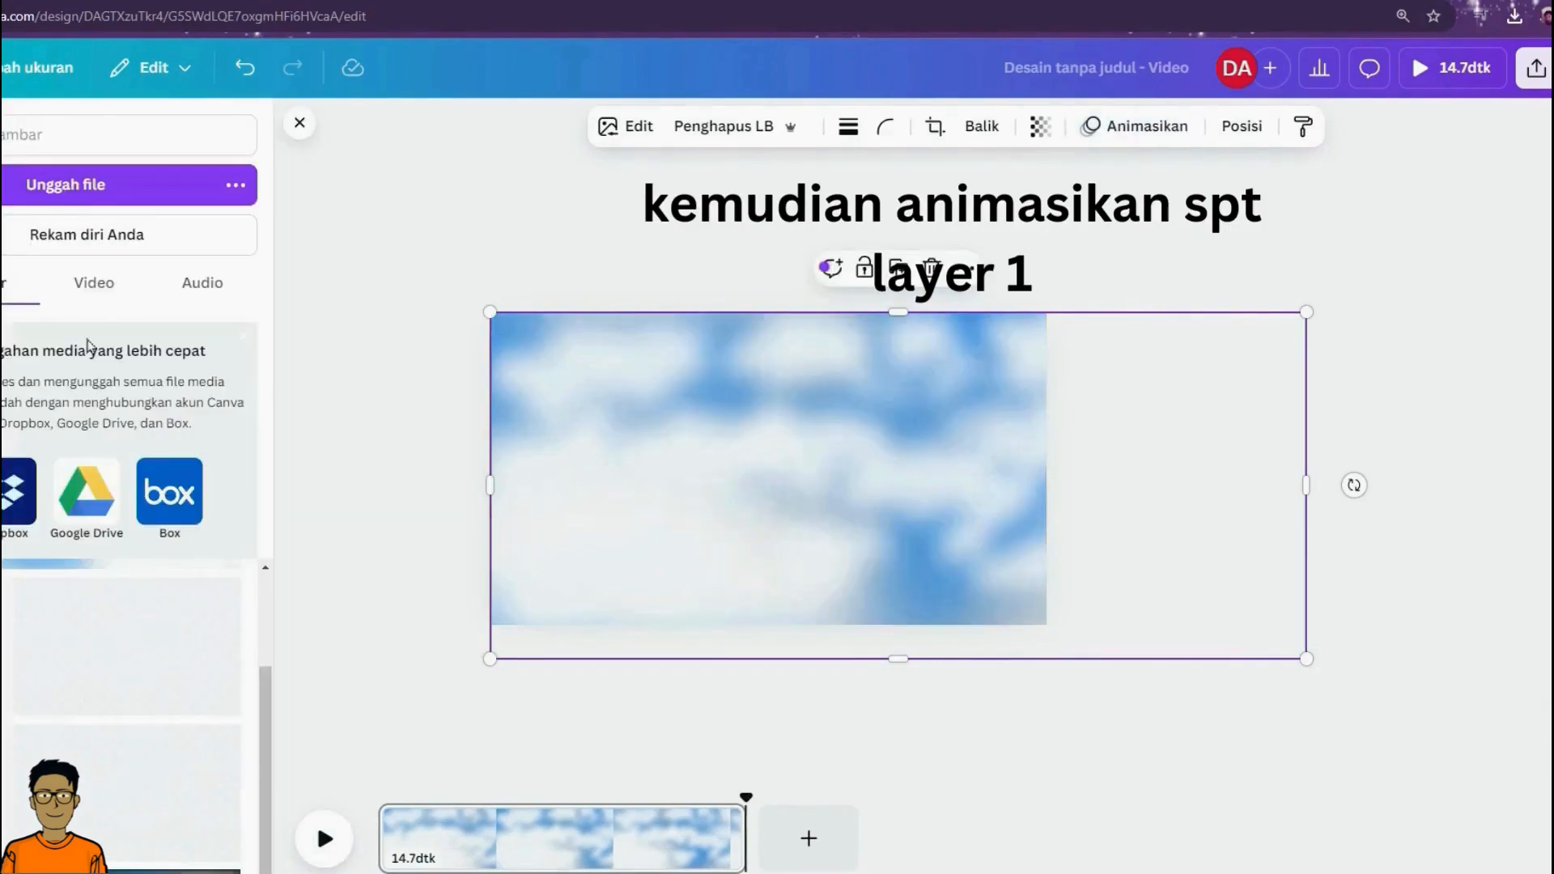
Record a custom motion path moving the second cloud layer leftward by just under half the page's width, and preview it.
{"action": "left_click", "coordinate": [1120, 128]}
{"action": "left_click", "coordinate": [52, 387]}
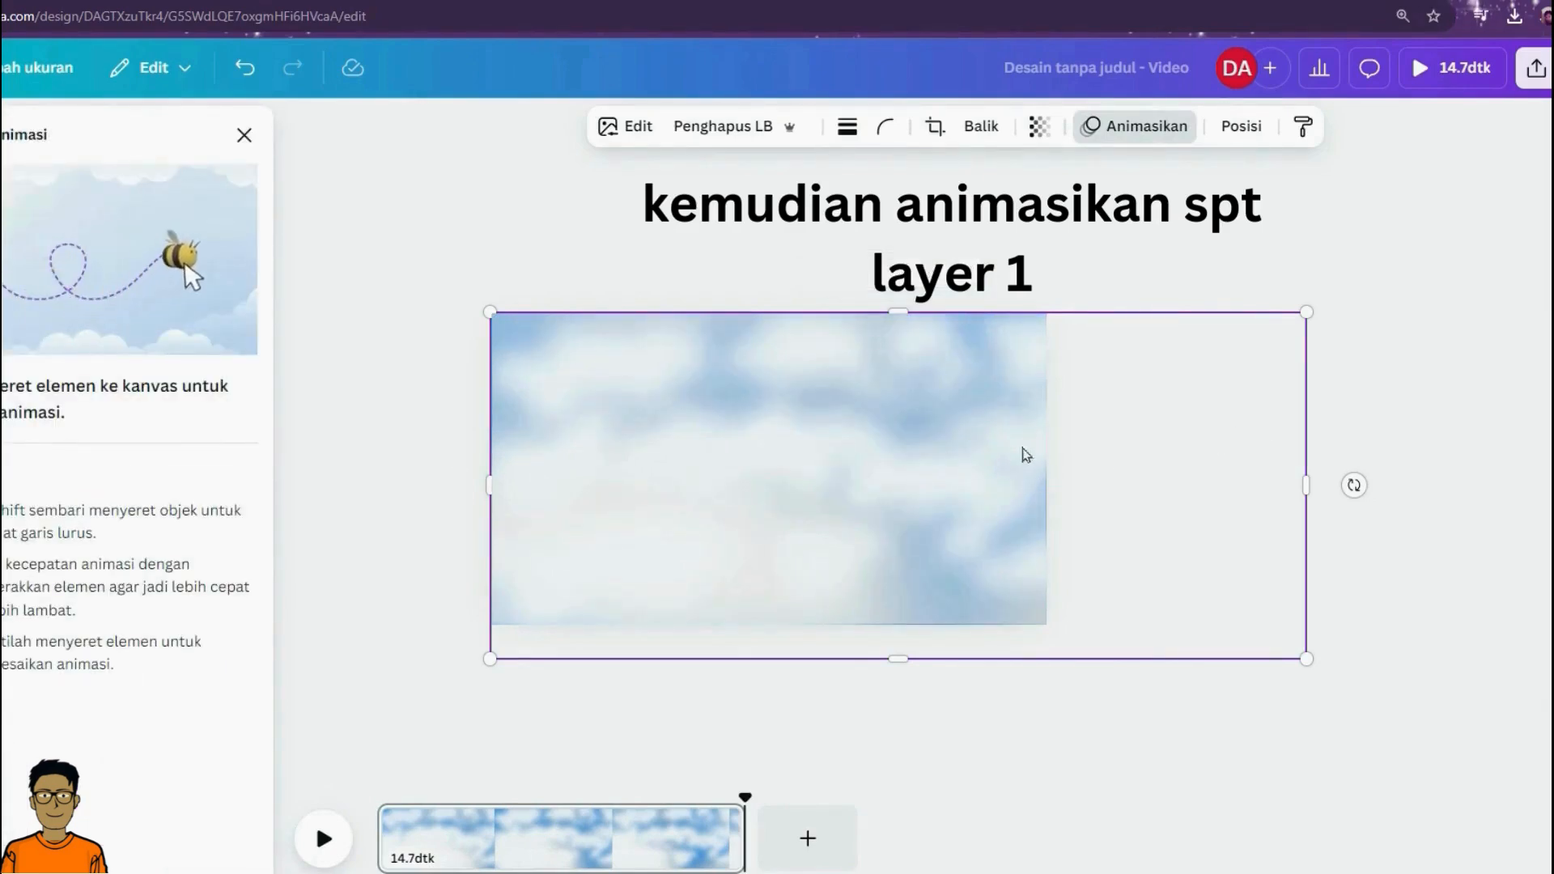
{"action": "left_click_drag", "start_coordinate": [998, 455], "coordinate": [867, 455]}
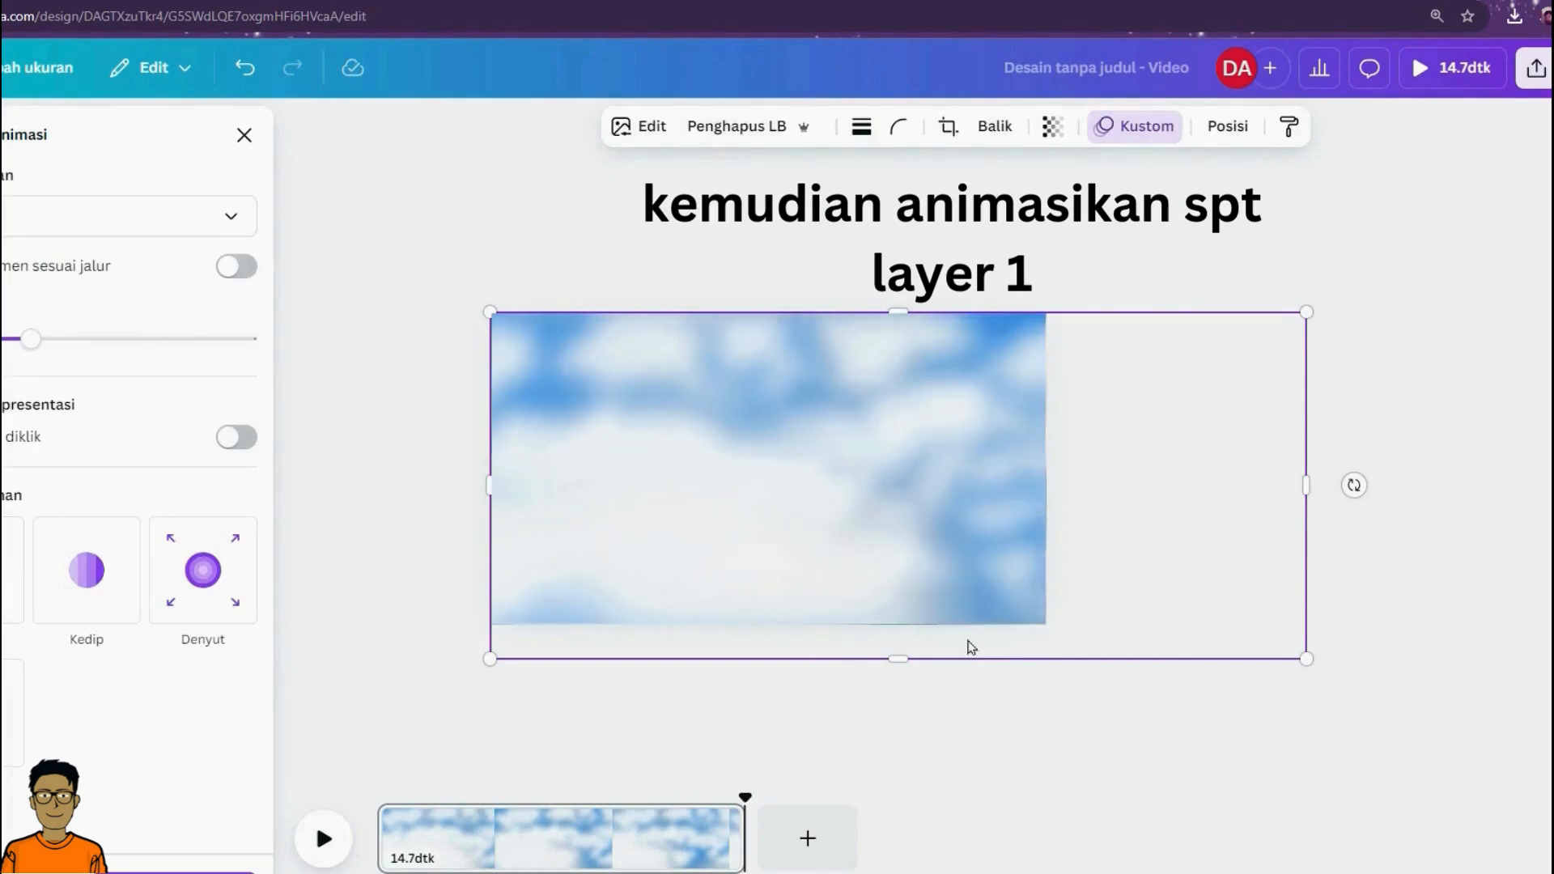
{"action": "left_click", "coordinate": [323, 839]}
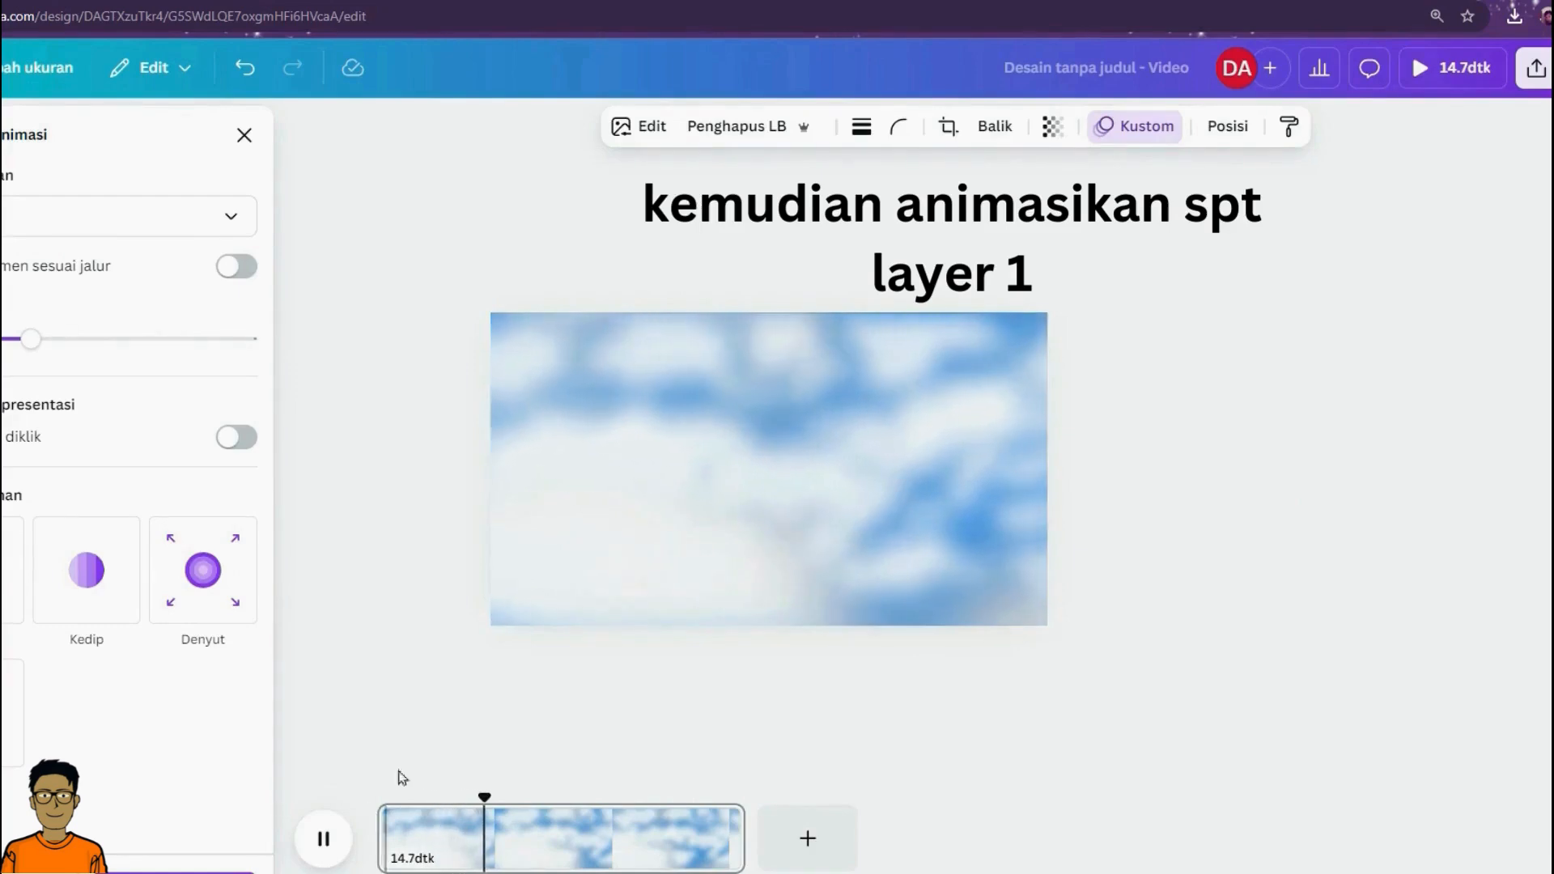
Download the two-layer cloud animation as a 1080p MP4 video, starting the download a second time.
{"action": "left_click", "coordinate": [1535, 68]}
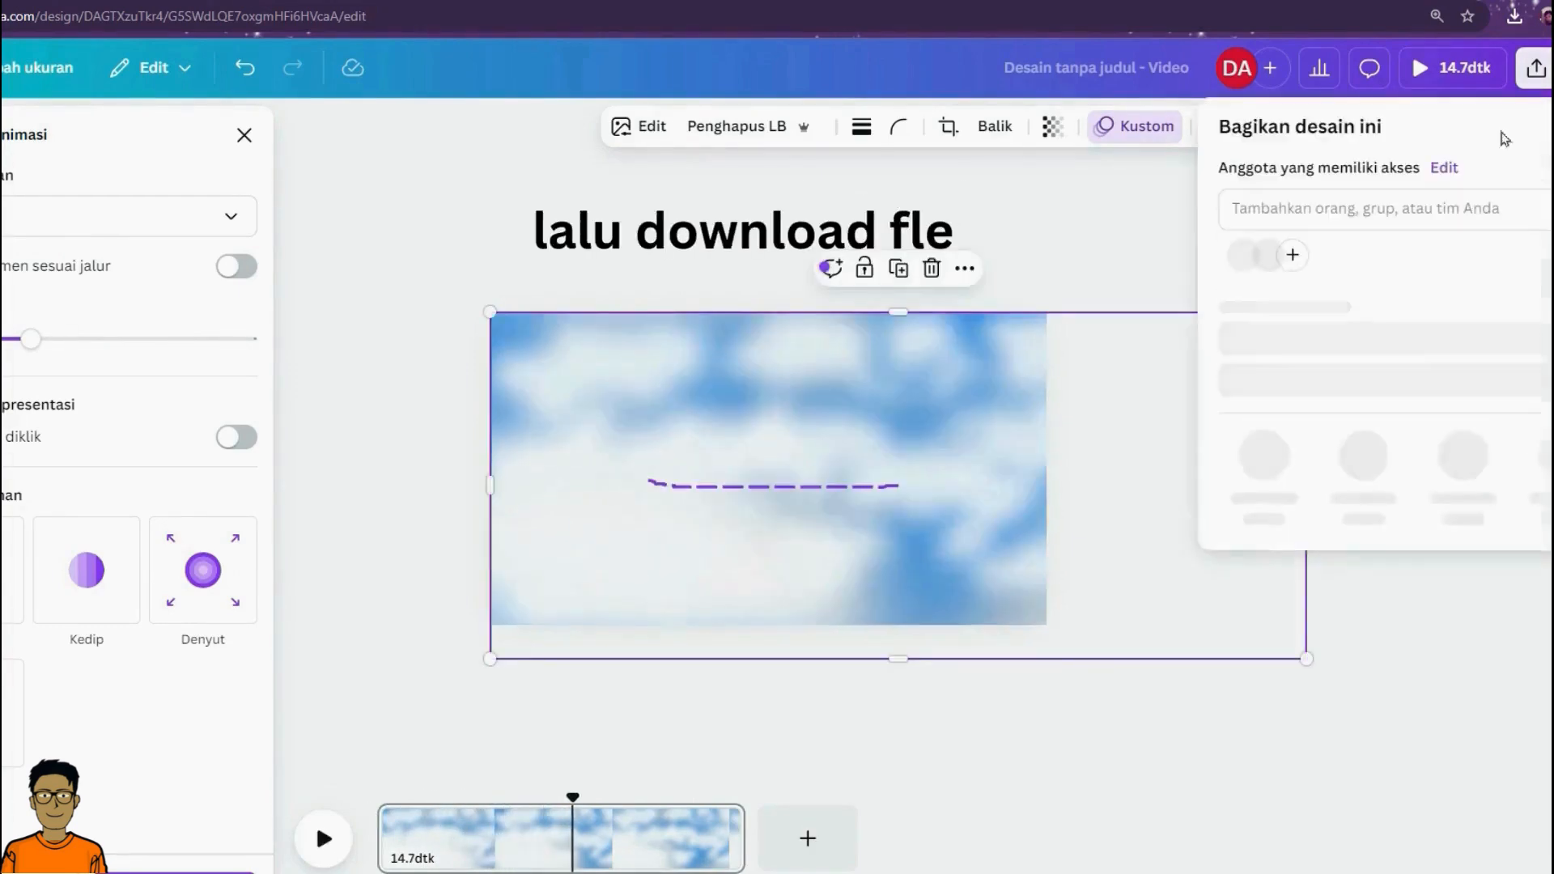
{"action": "left_click", "coordinate": [1279, 510]}
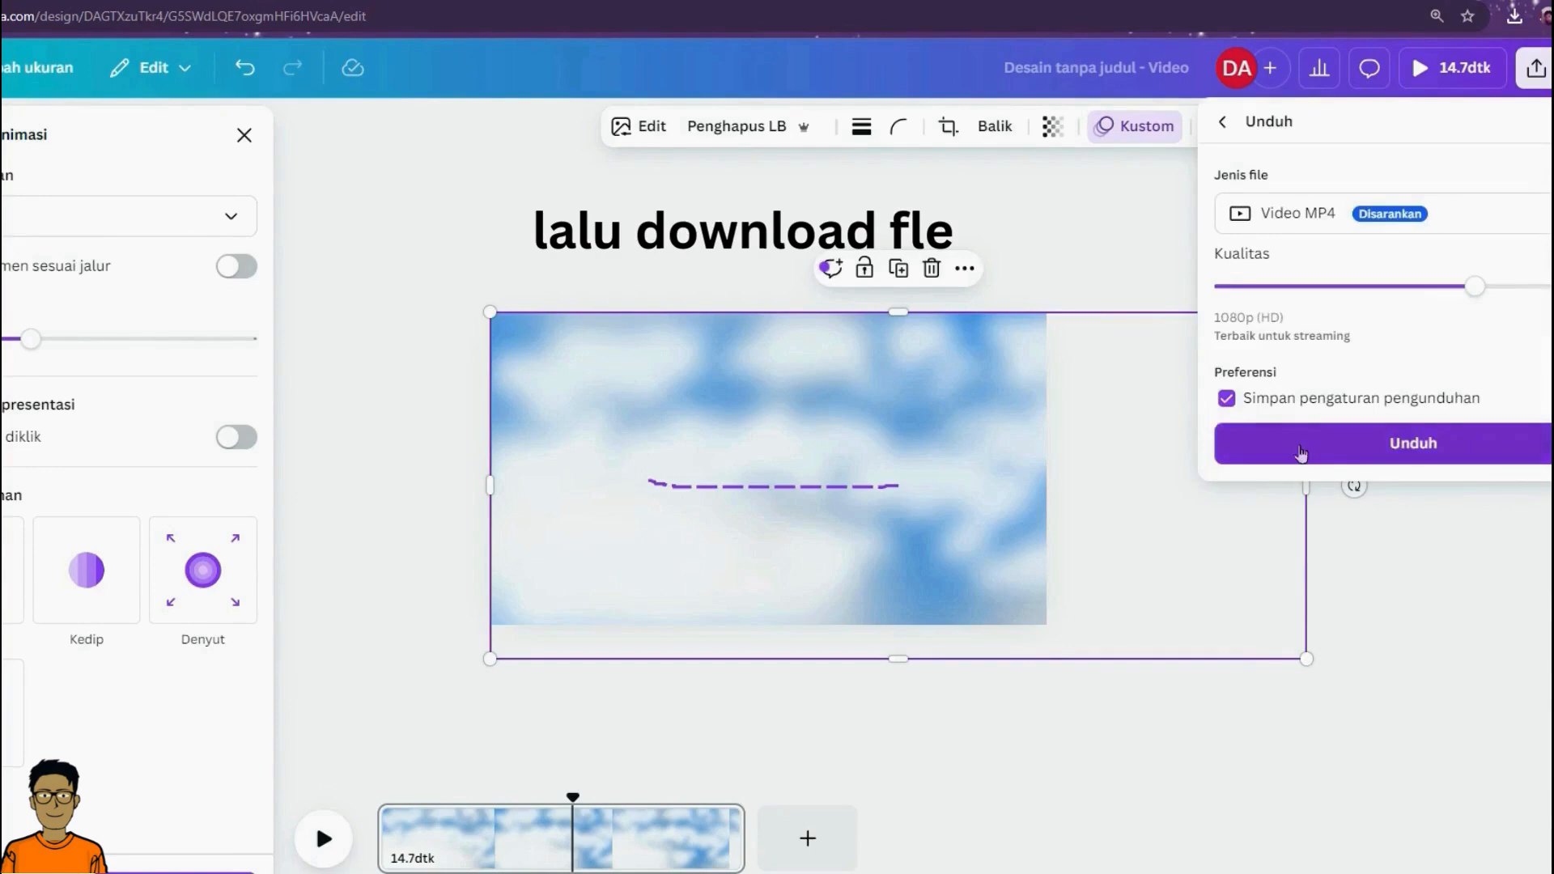
{"action": "left_click", "coordinate": [1301, 453]}
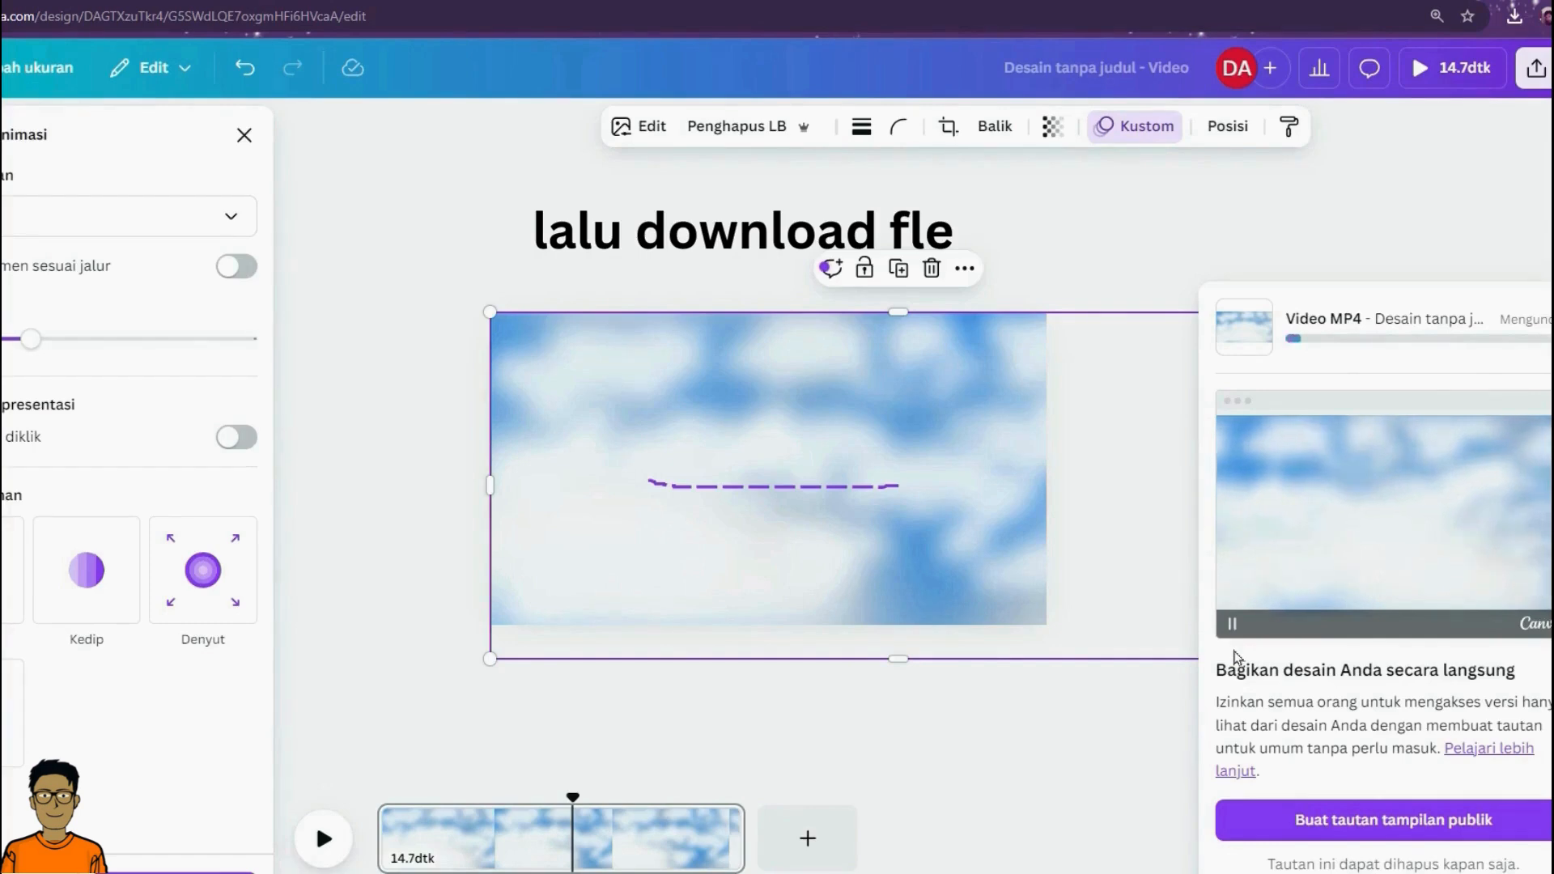
{"action": "left_click", "coordinate": [1535, 68]}
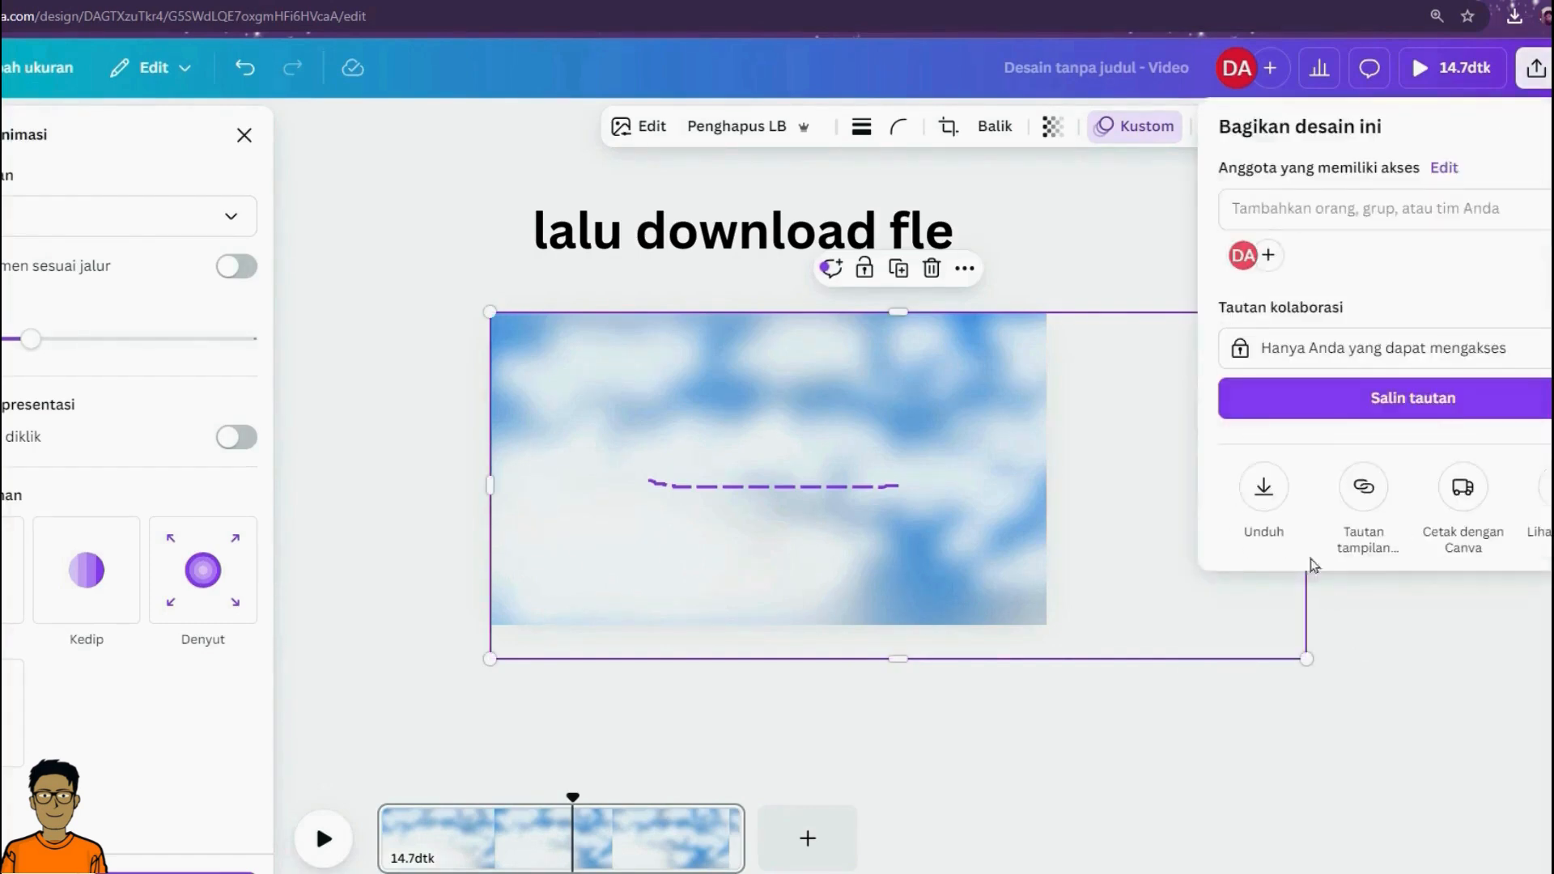
{"action": "left_click", "coordinate": [1264, 489]}
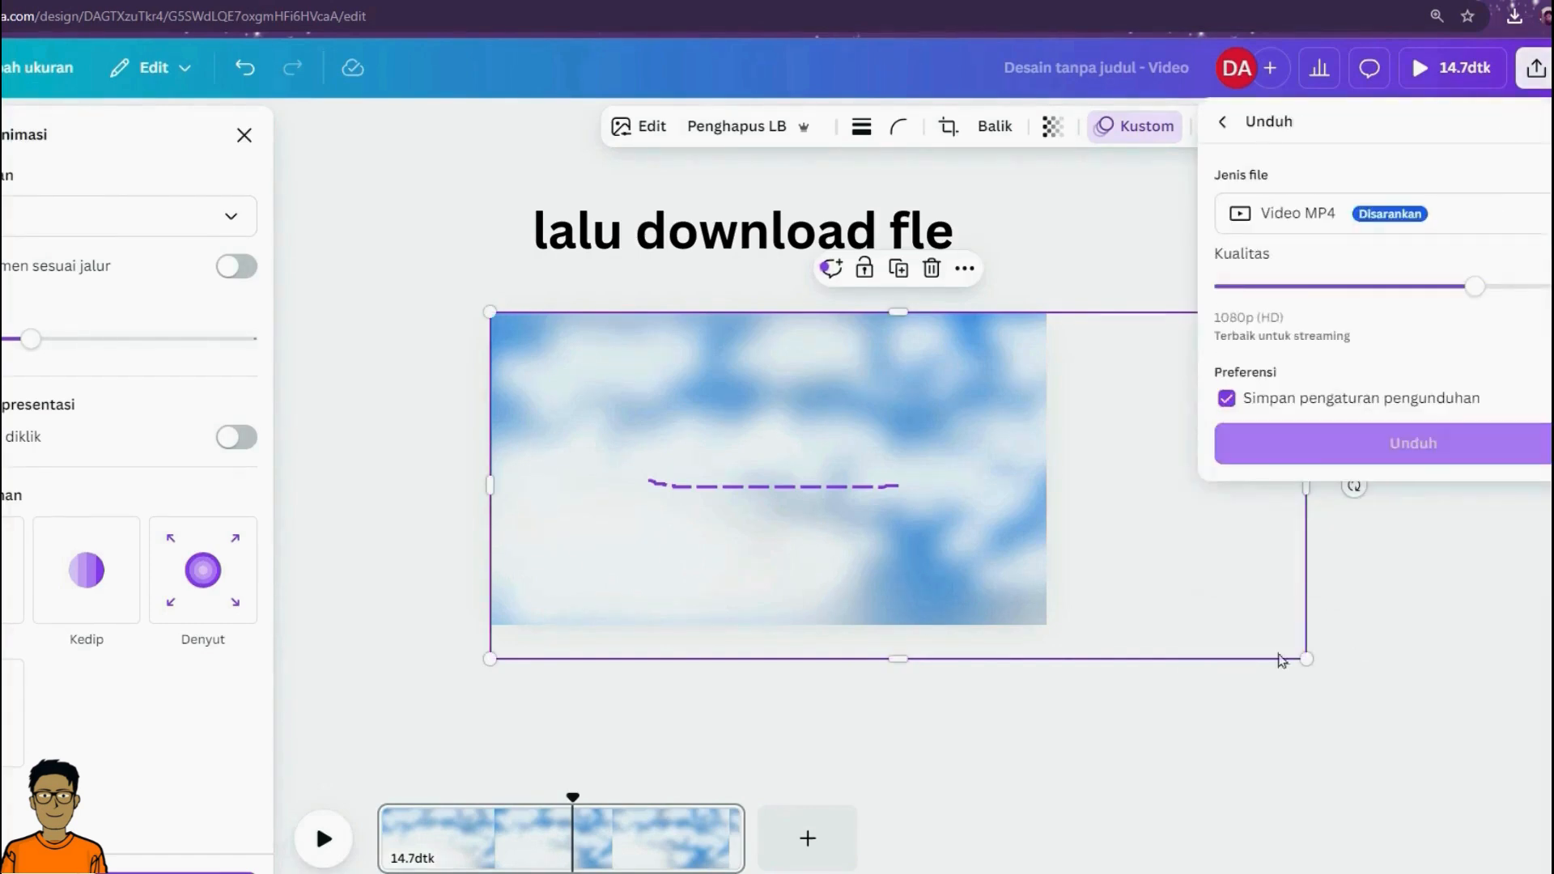
{"action": "left_click", "coordinate": [1300, 449]}
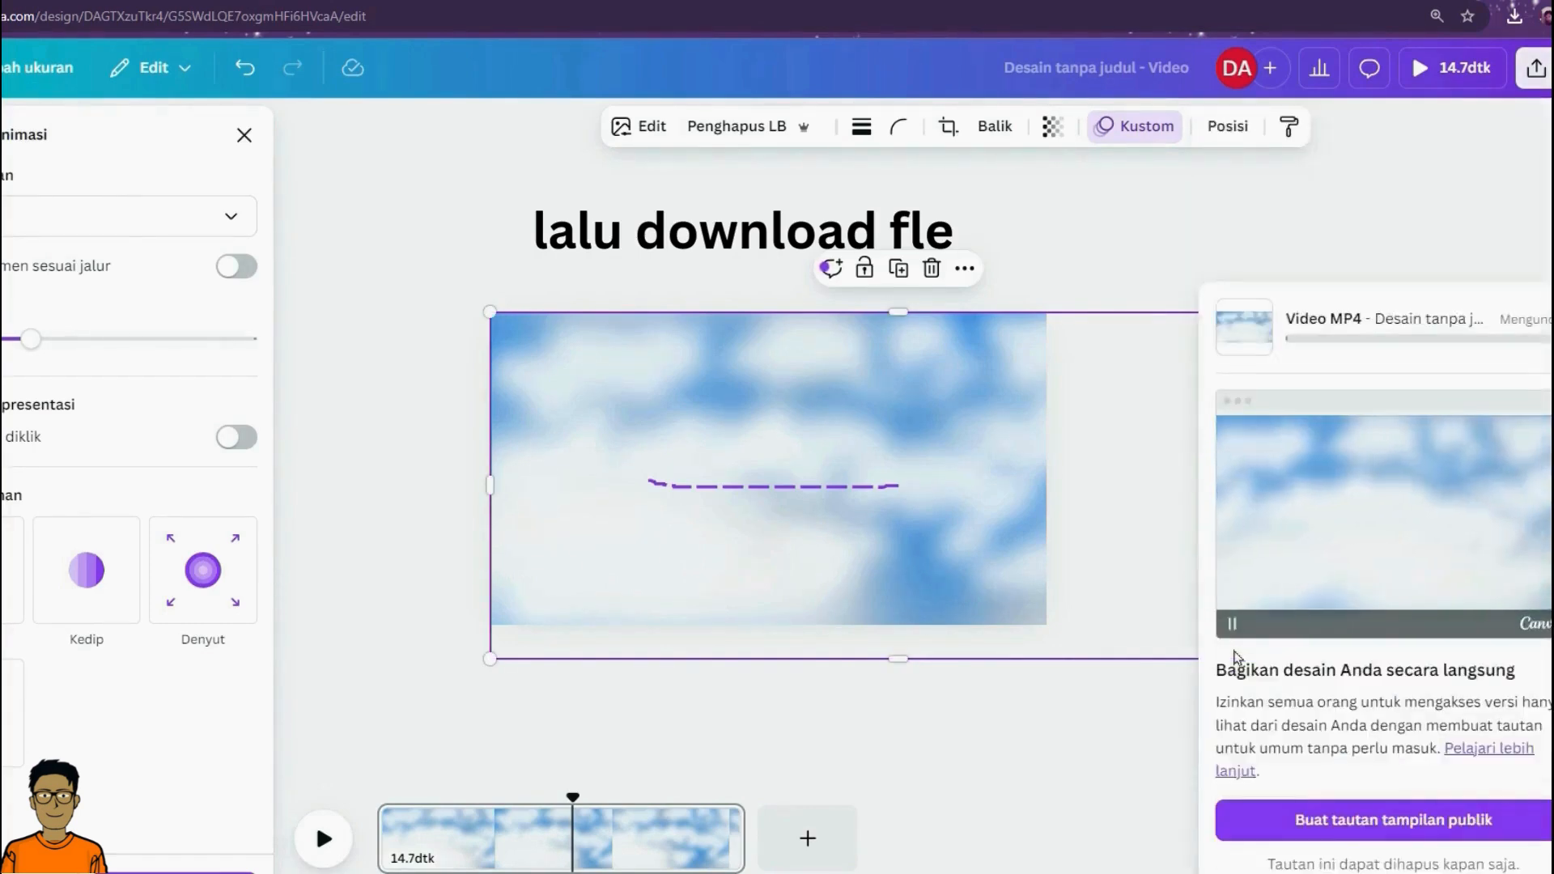